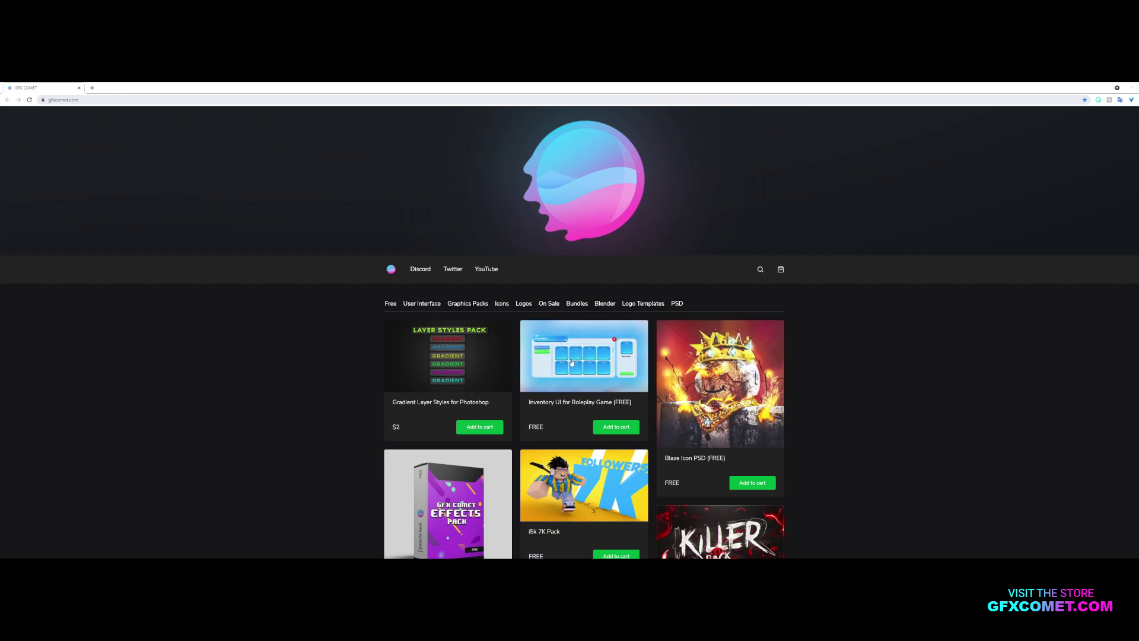
Step: Scroll down the GFXCOMET store listings to the logo designs, Robbery Simulator logo and heart icon
scroll(510, 240, down, 3)
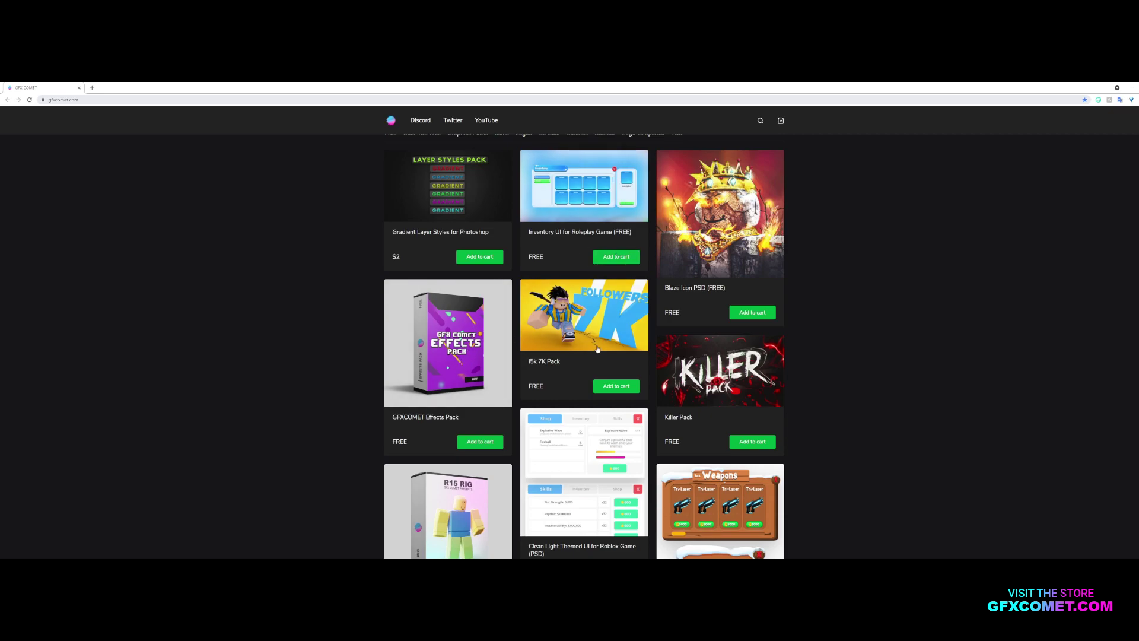
scroll(598, 349, down, 3)
scroll(561, 325, down, 5)
scroll(595, 349, up, 5)
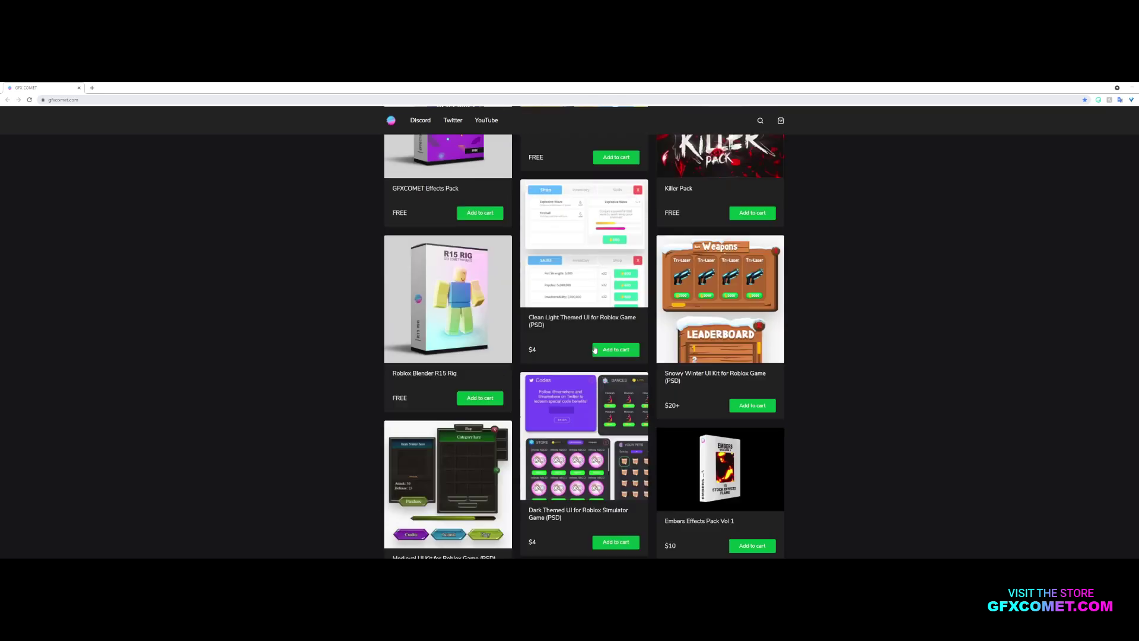
scroll(586, 380, down, 7)
scroll(598, 386, down, 3)
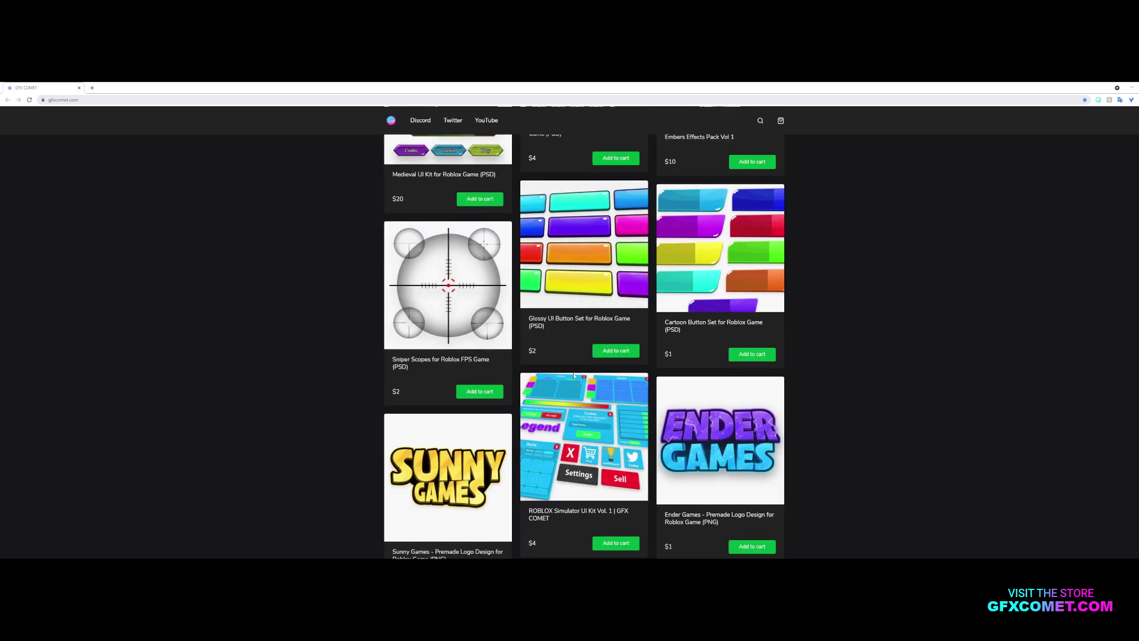
scroll(574, 376, down, 7)
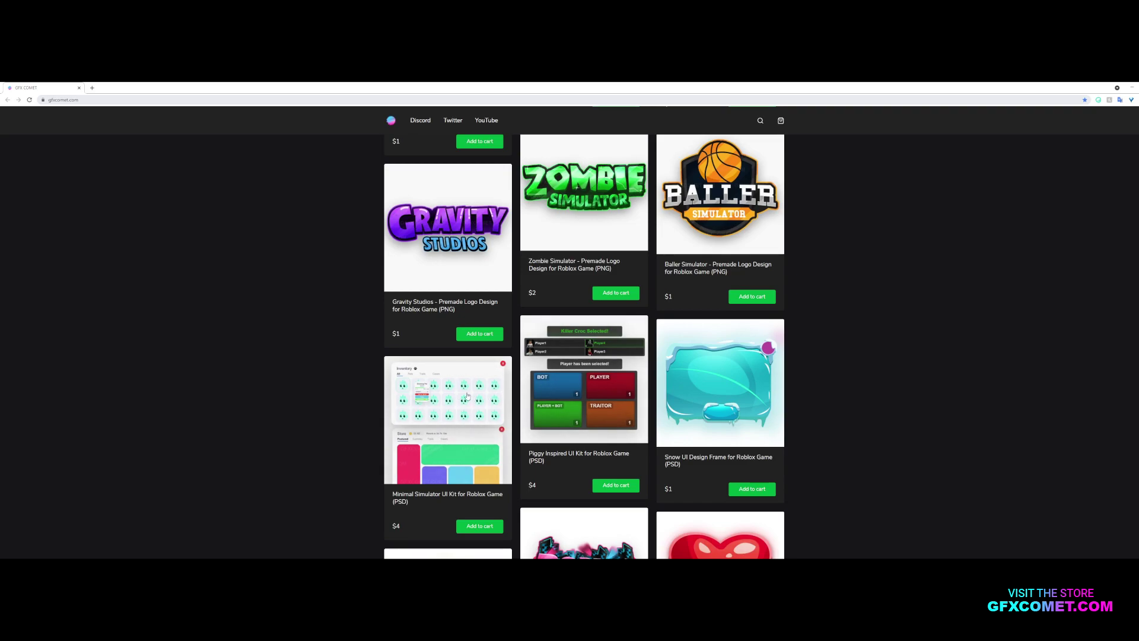
scroll(459, 411, down, 2)
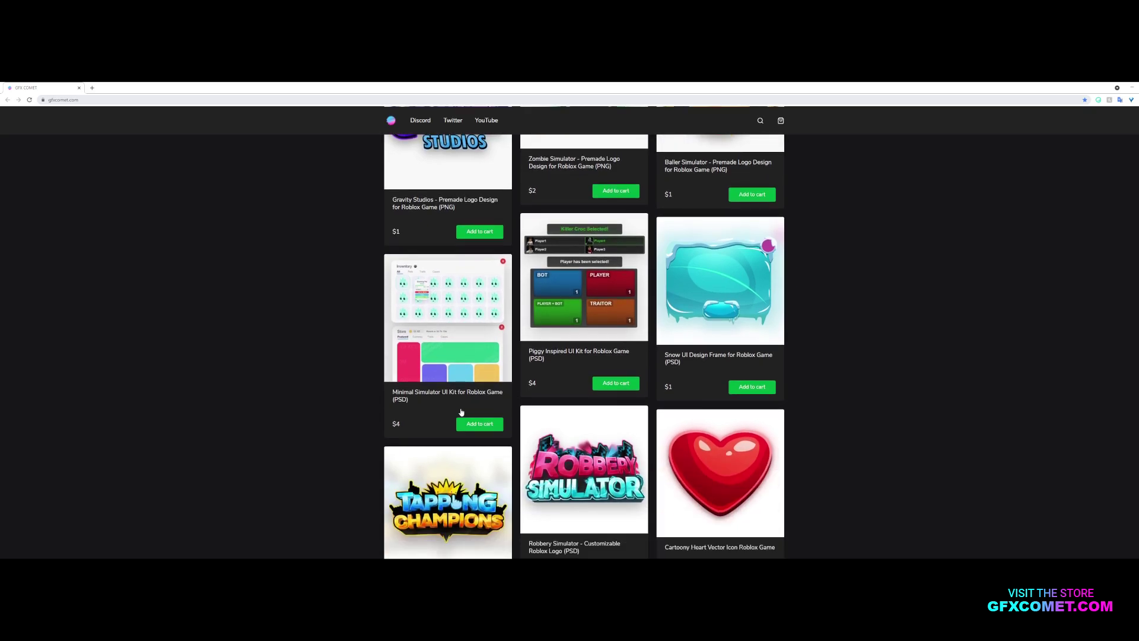
scroll(433, 401, down, 6)
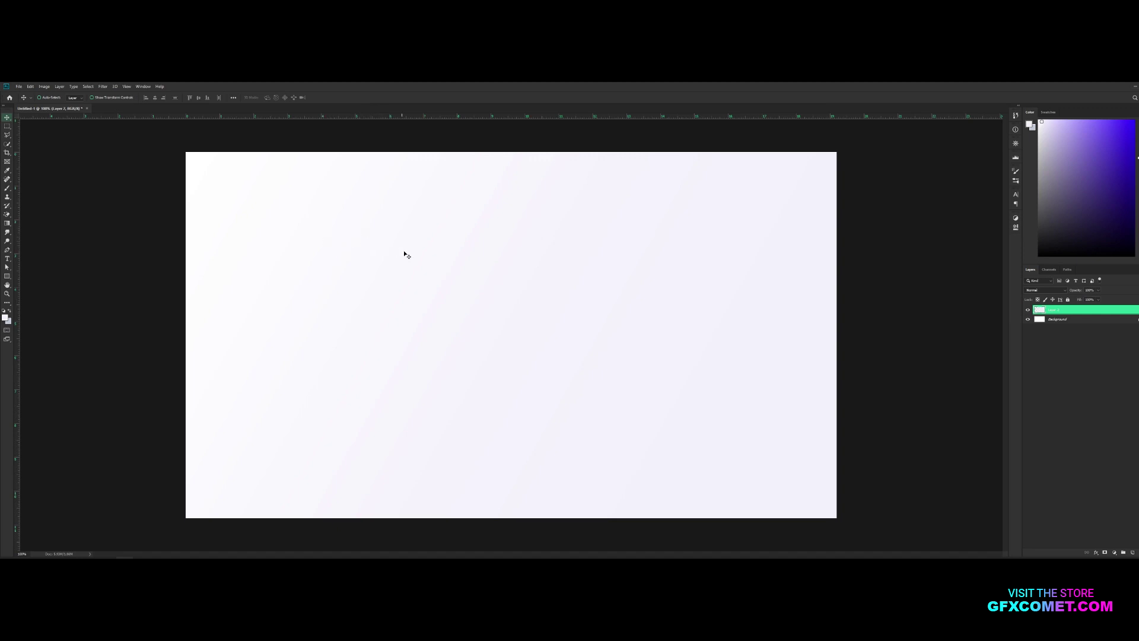
key(i)
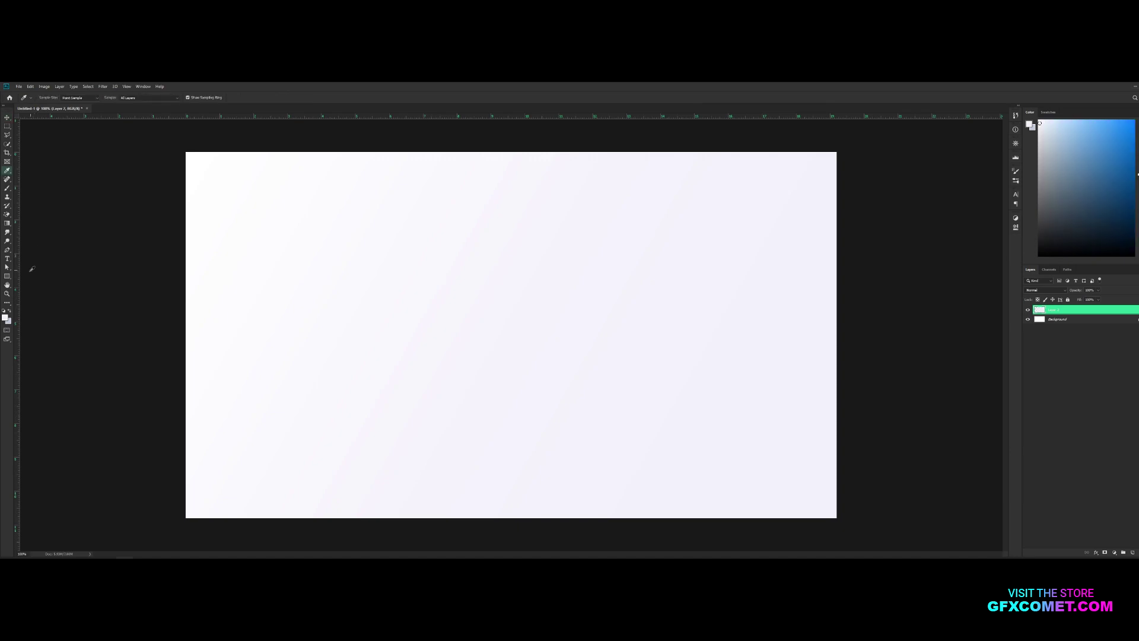
Step: Set up the Rounded Rectangle Tool with a 5 px radius and off-white f4f6f8 fill
click(9, 277)
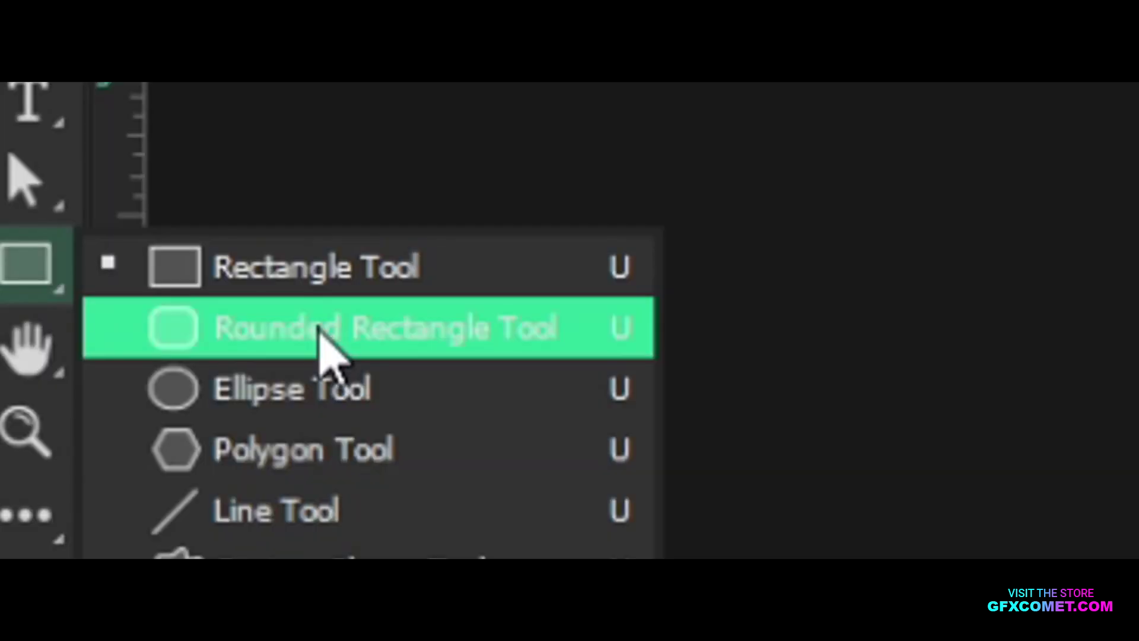
click(425, 346)
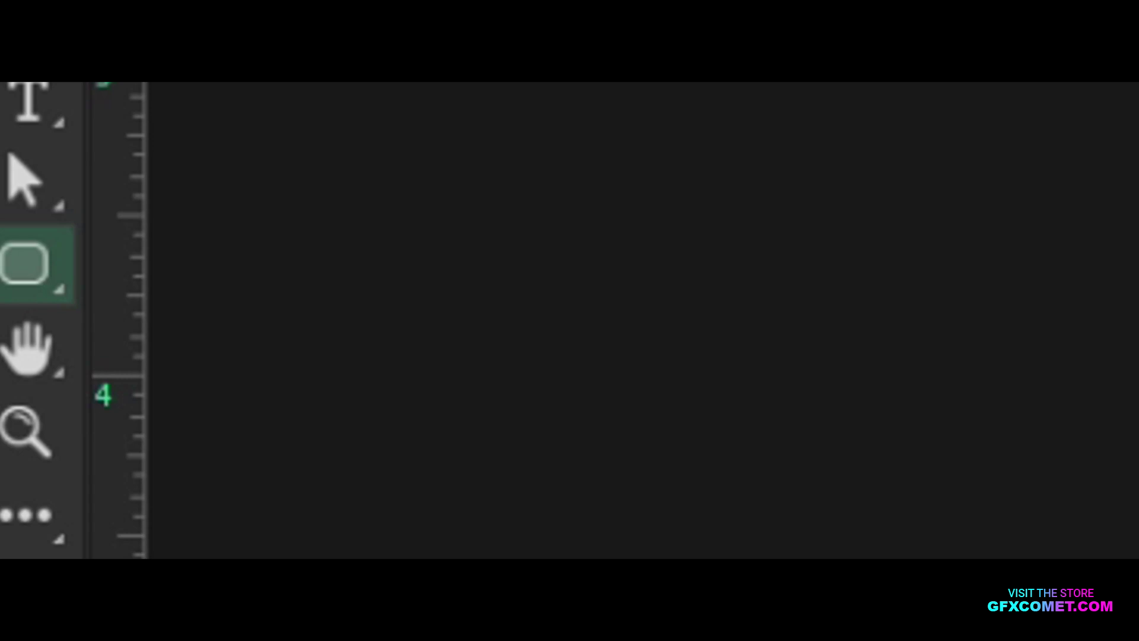
text(5)
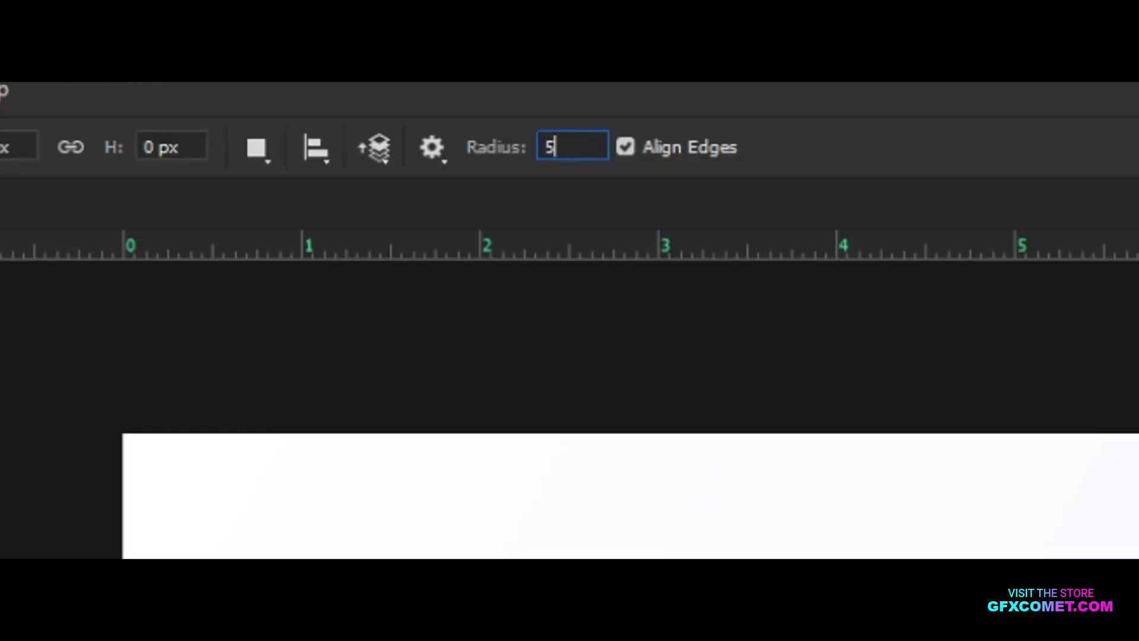
key(Return)
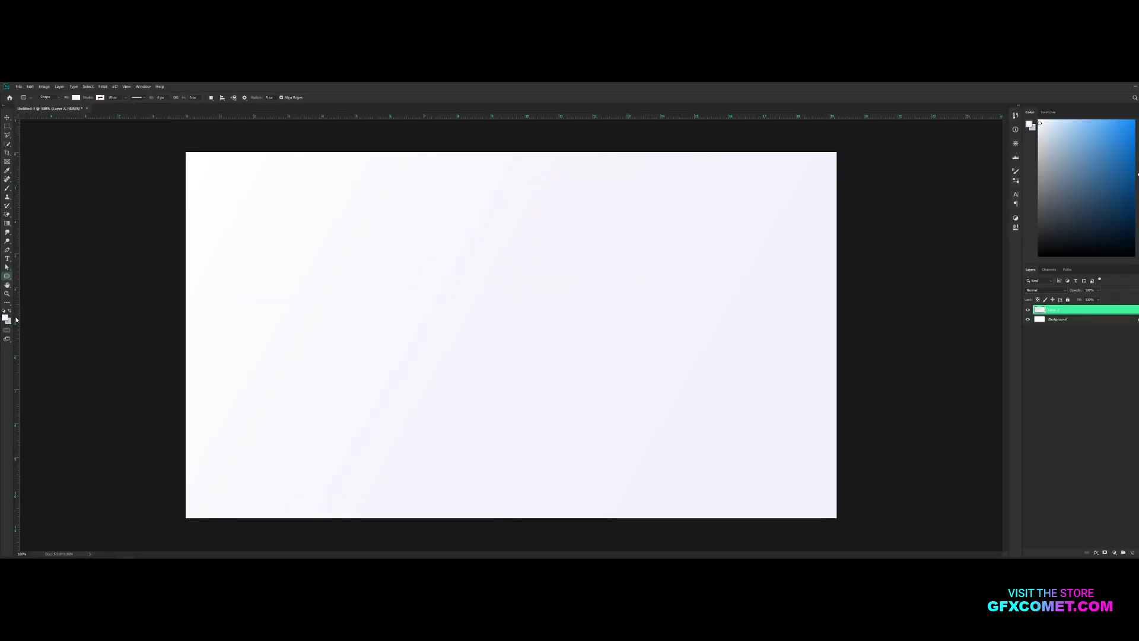
click(5, 317)
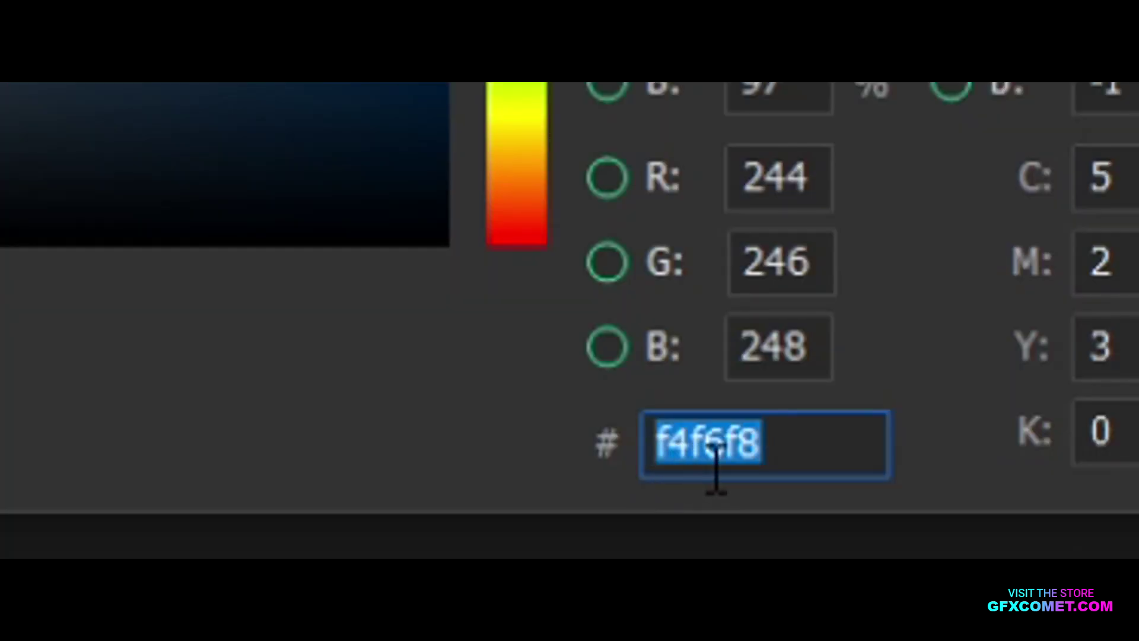
click(969, 310)
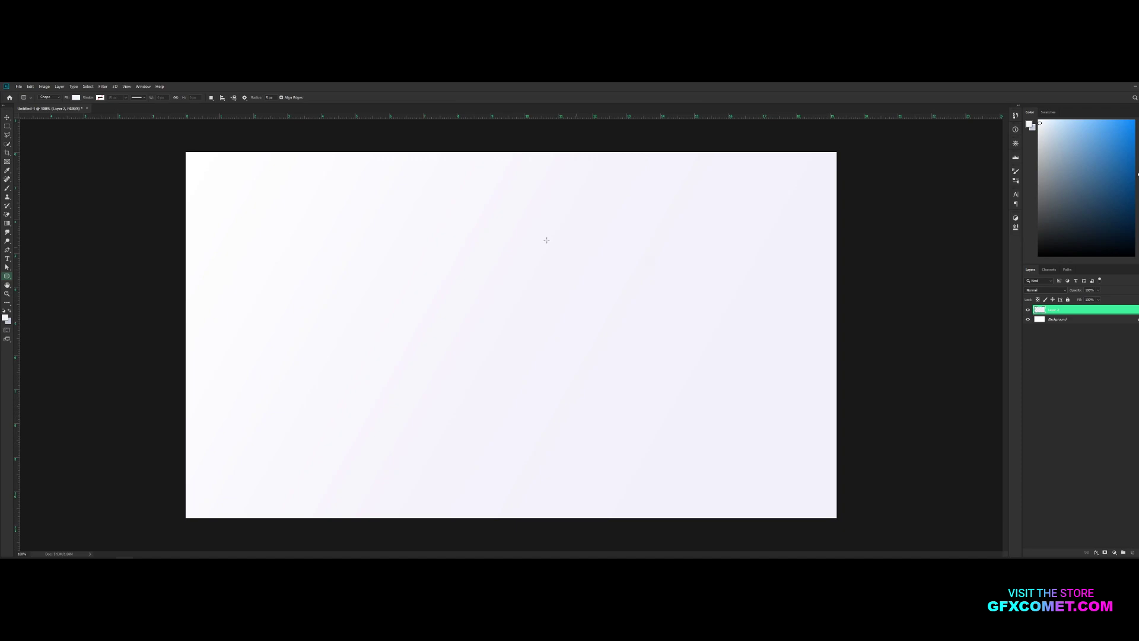
Step: Draw a tall card rectangle and move it to the centre of the canvas
drag(421, 231, 570, 456)
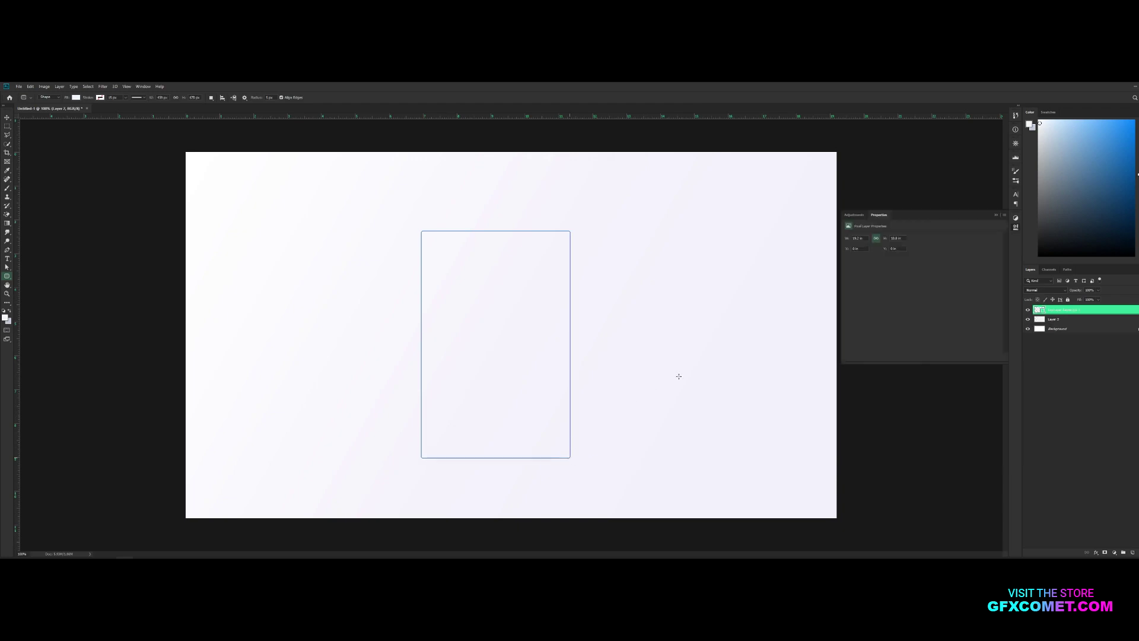
click(1005, 214)
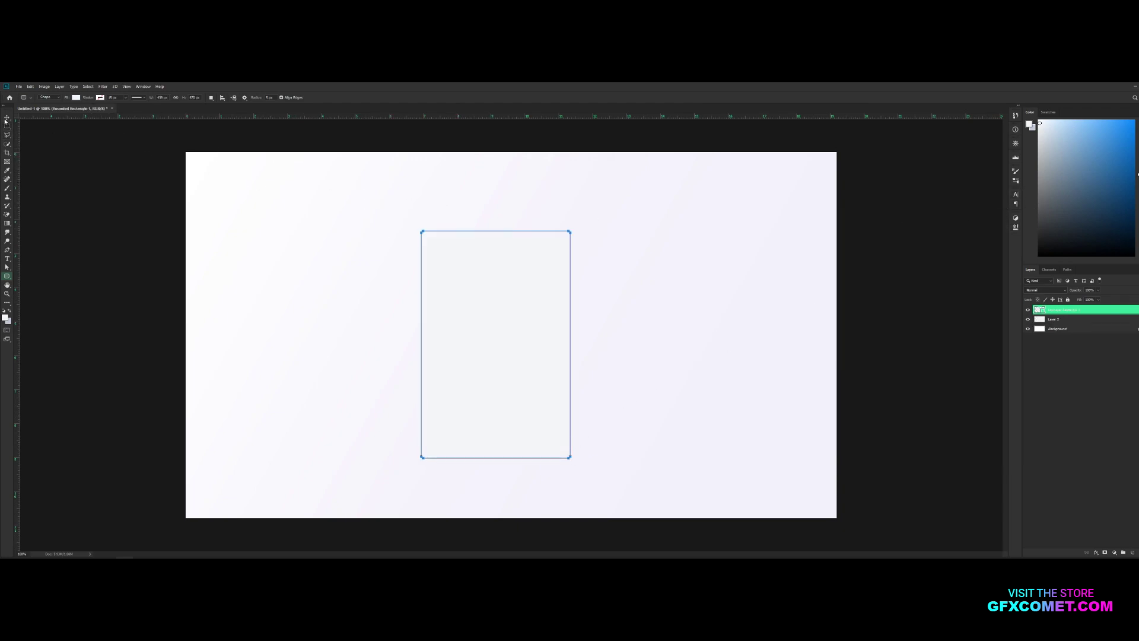
click(6, 118)
drag(552, 313, 565, 288)
Step: Give the card a faint drop shadow with 25 px distance, 98 px size and about 10% opacity
right_click(1107, 311)
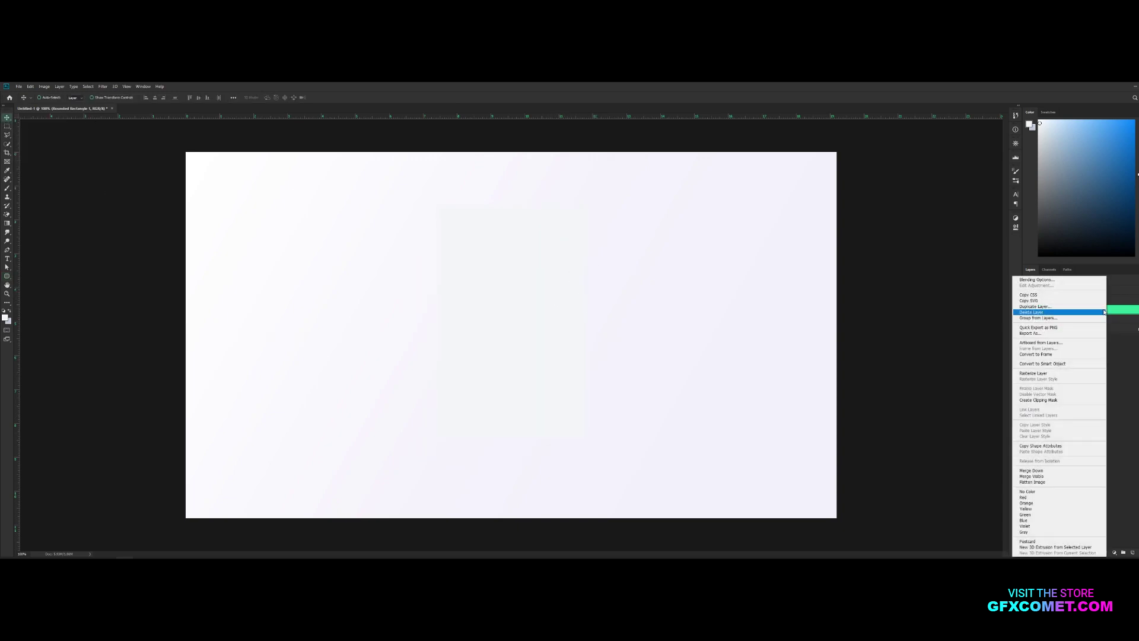
click(1049, 284)
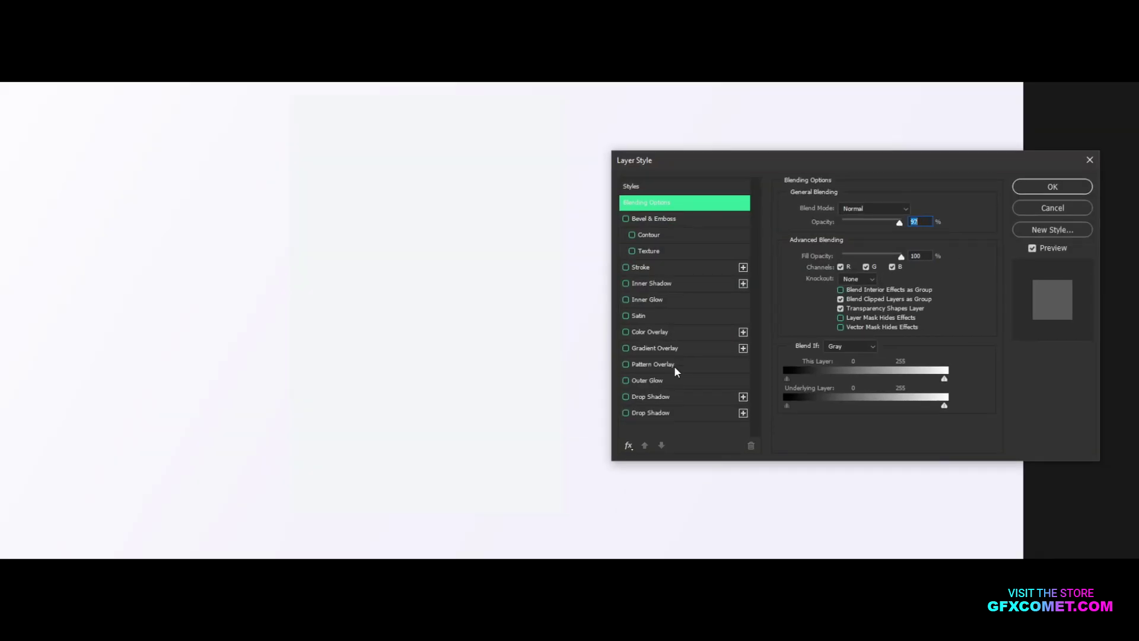
click(878, 418)
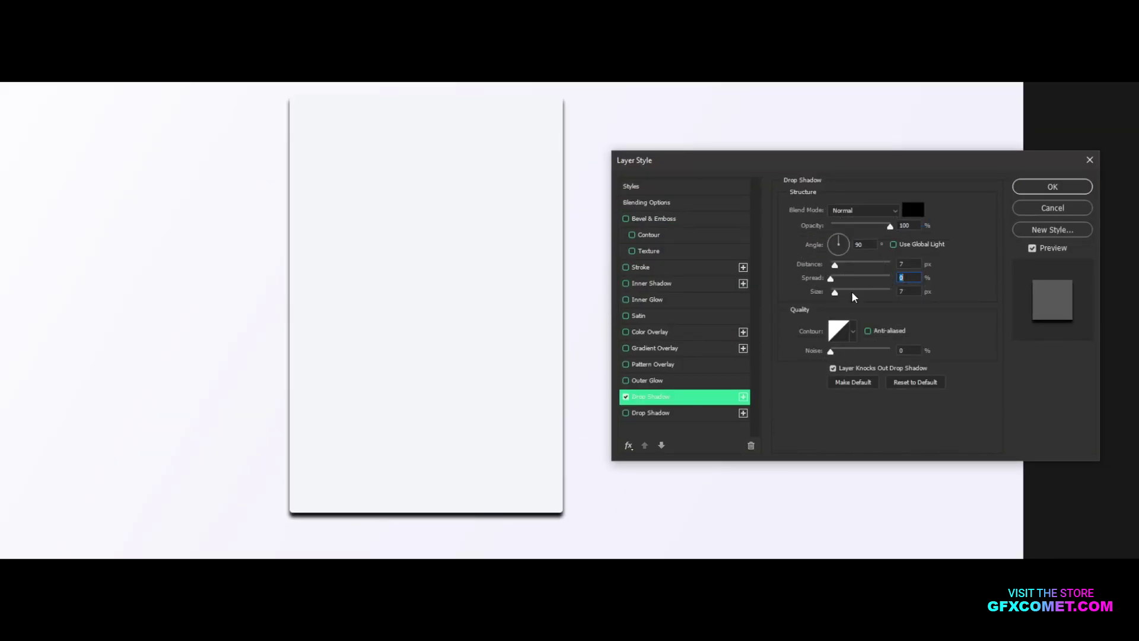
mouse_move(834, 292)
mouse_down()
mouse_move(844, 295)
mouse_move(847, 266)
mouse_move(857, 294)
mouse_up()
drag(890, 226, 837, 231)
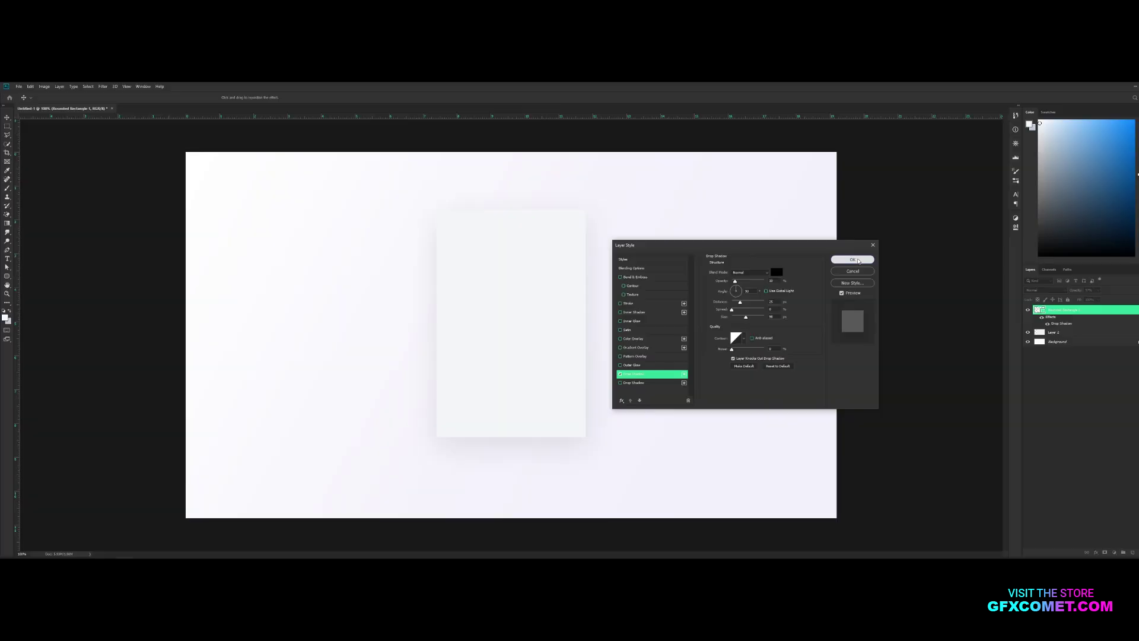
click(858, 261)
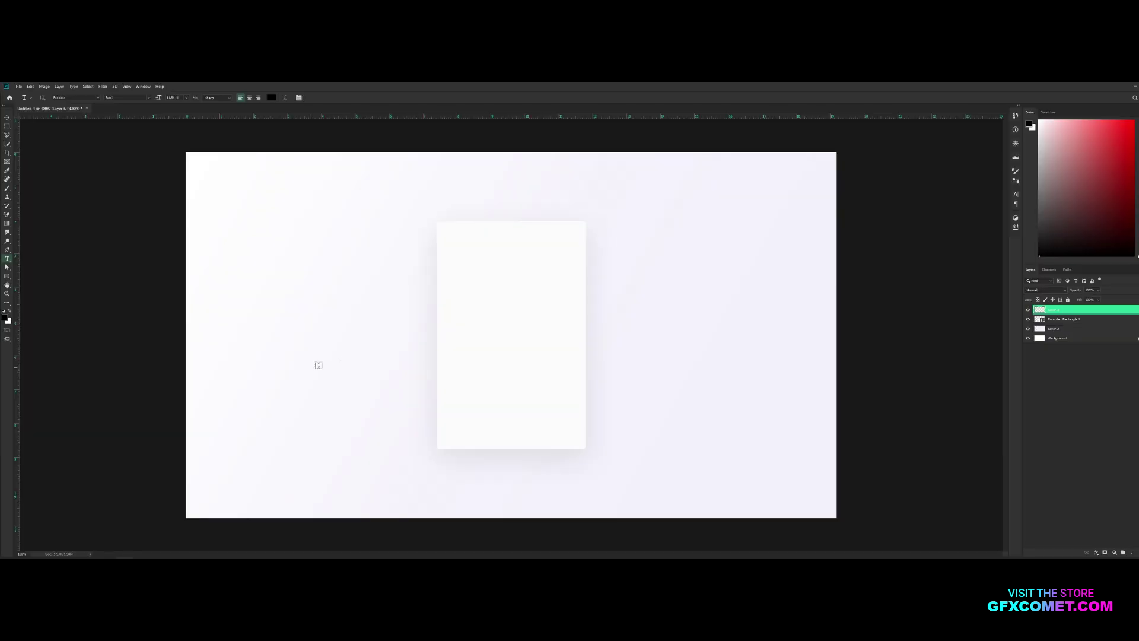
Step: Write 'Item Name' on the card and scale it larger
click(483, 248)
text(Ite)
click(1073, 313)
key(v)
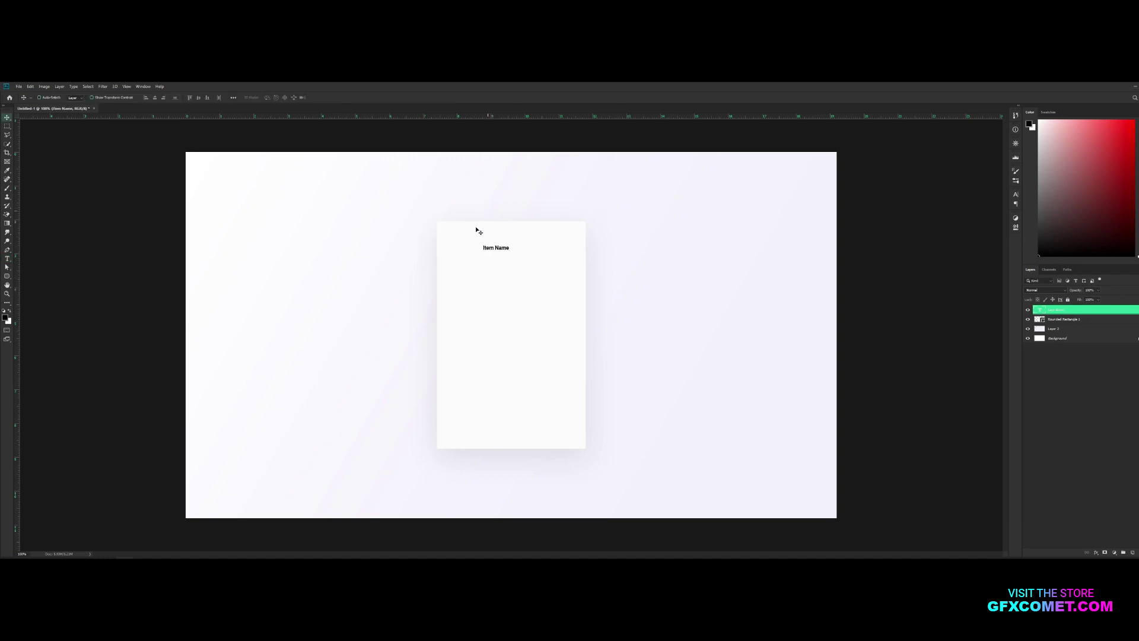
key(ctrl+t)
drag(511, 244, 535, 235)
key(Return)
Step: Fine-tune the Item Name title's size near the top of the card
key(v)
key(ctrl+t)
key(Return)
key(Return)
key(ctrl+t)
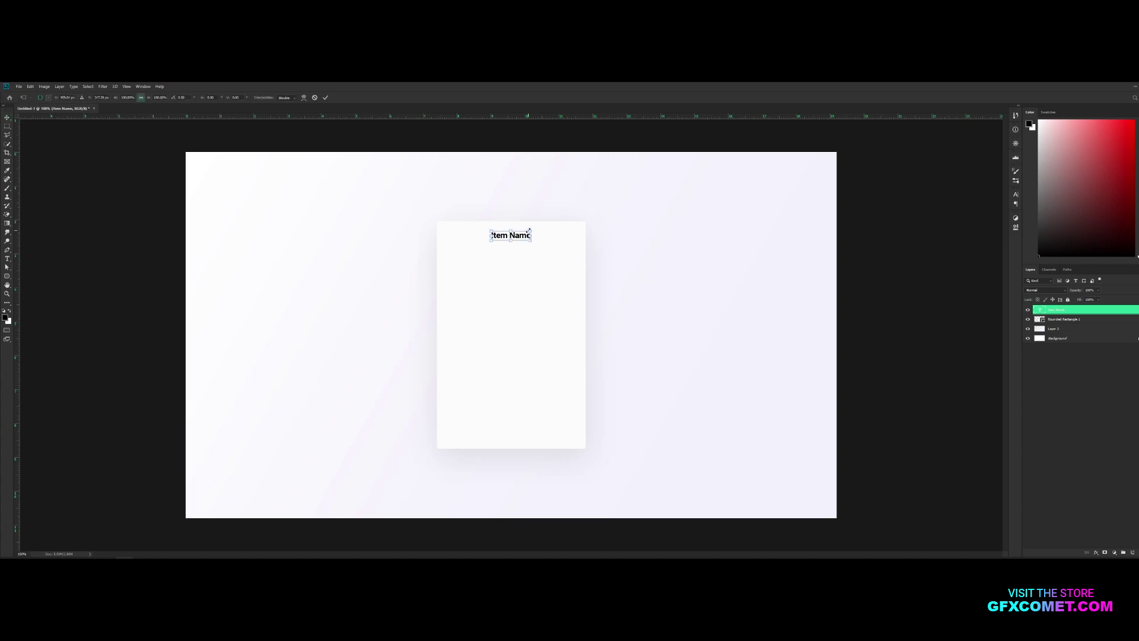
mouse_move(529, 231)
mouse_down()
mouse_move(550, 227)
mouse_move(548, 241)
mouse_move(533, 230)
mouse_move(545, 238)
mouse_up()
key(Return)
key(ctrl+t)
key(Return)
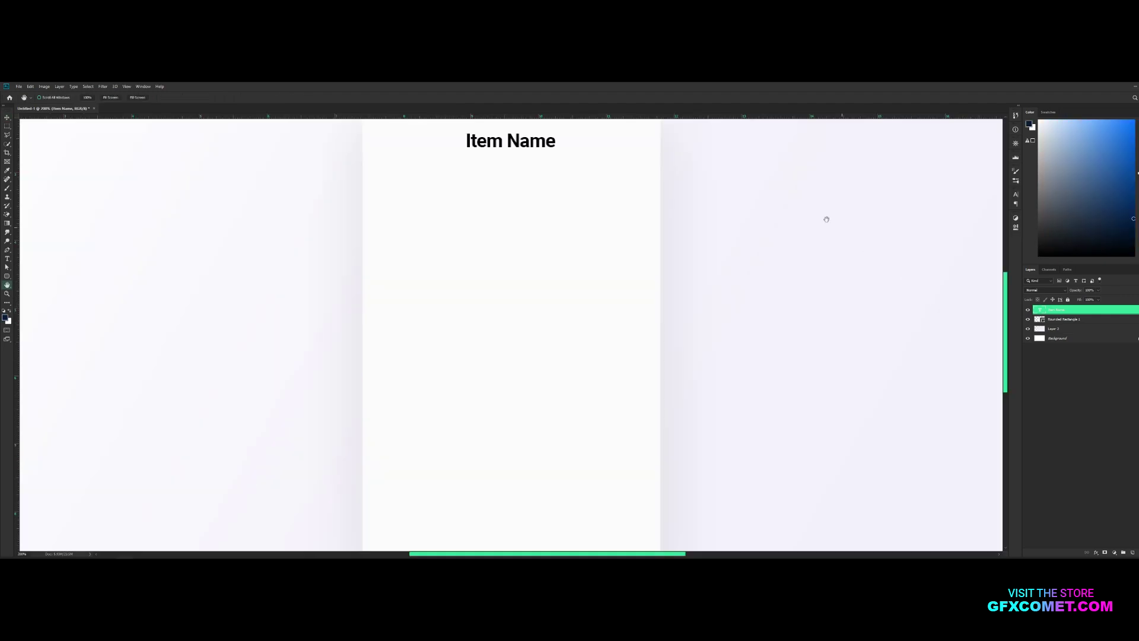
drag(763, 185, 762, 290)
Step: Colour the Item Name title navy 012047
key(t)
click(517, 245)
key(ctrl+a)
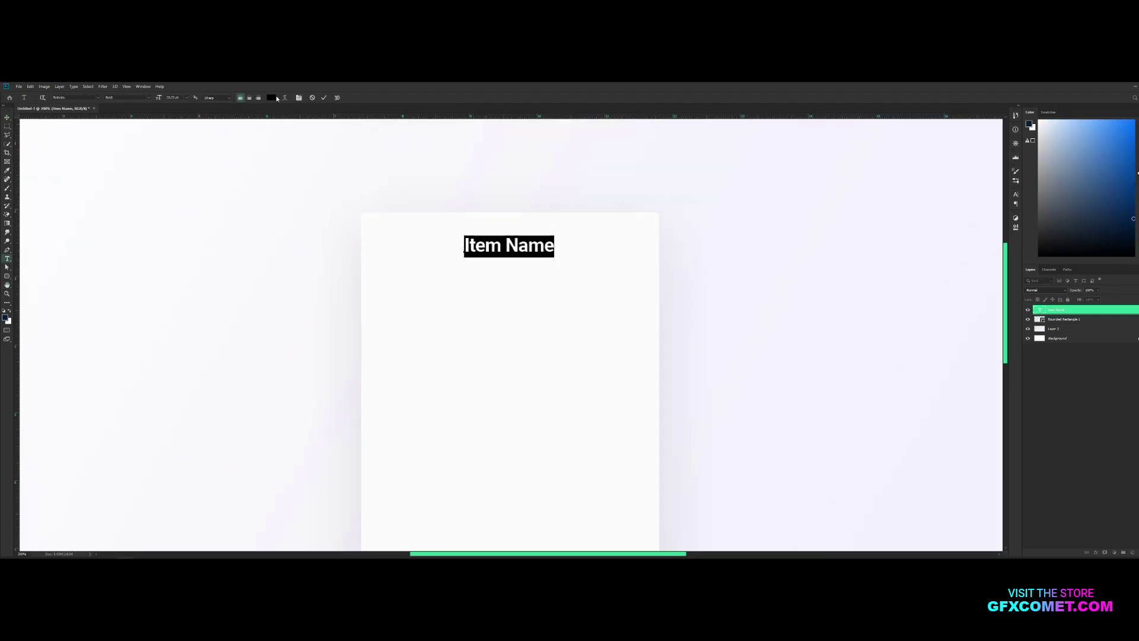
click(271, 97)
text(012047)
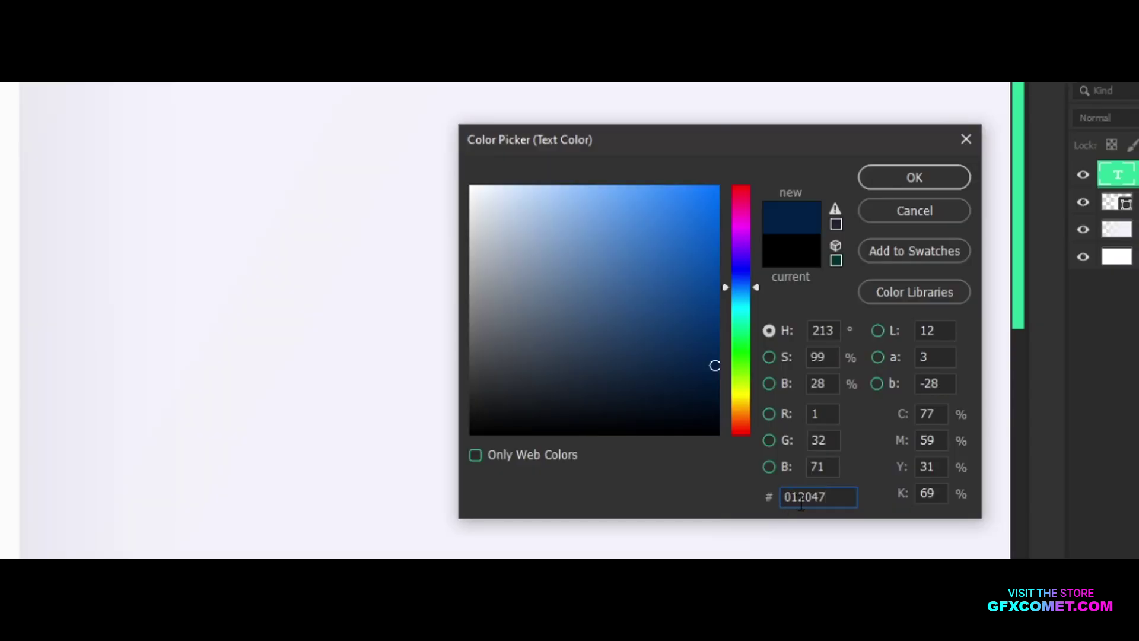
click(916, 182)
key(ctrl+Return)
key(v)
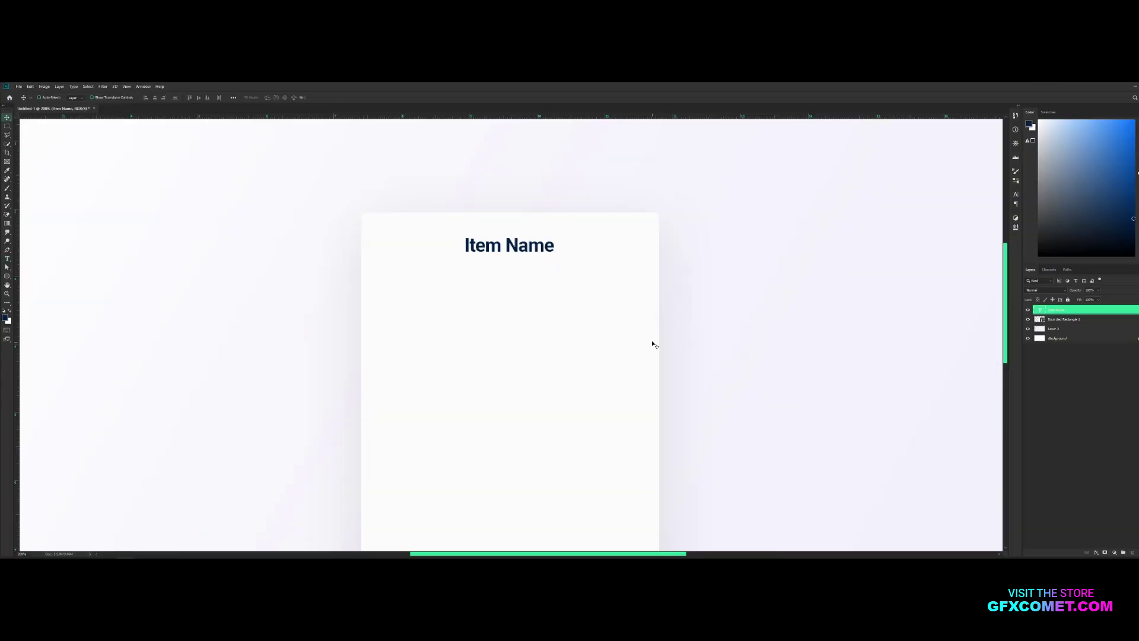
Step: Select the full title text again to change its font
key(t)
click(528, 246)
key(ctrl+a)
click(97, 98)
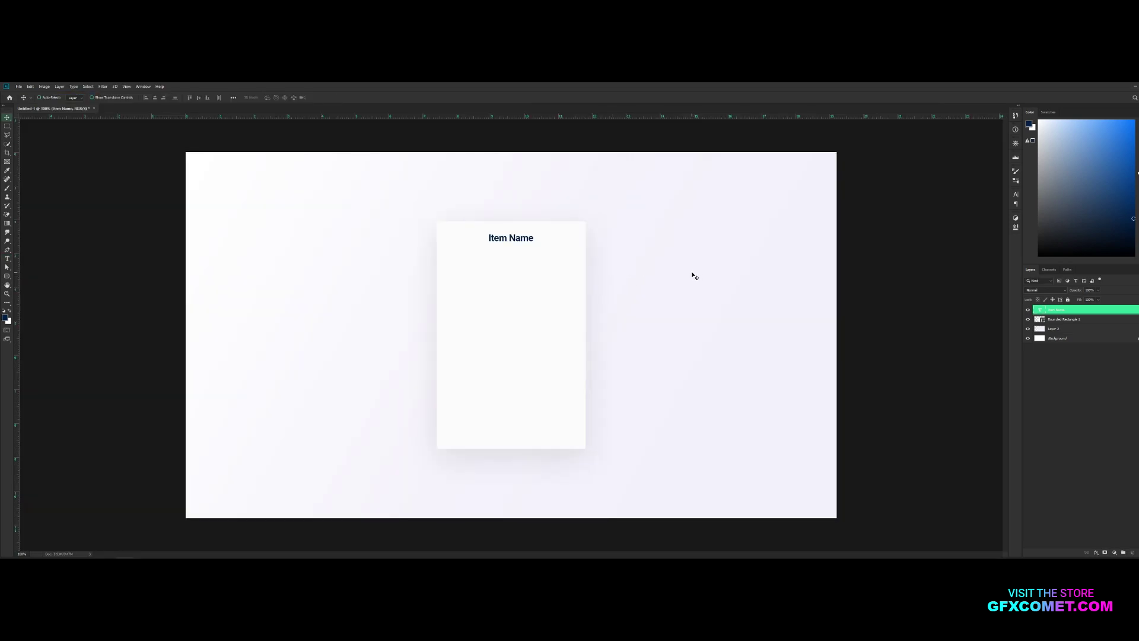
Step: Duplicate the Item Name title, centre-align the copy and place it just below the original
key(ctrl+j)
drag(549, 231, 549, 241)
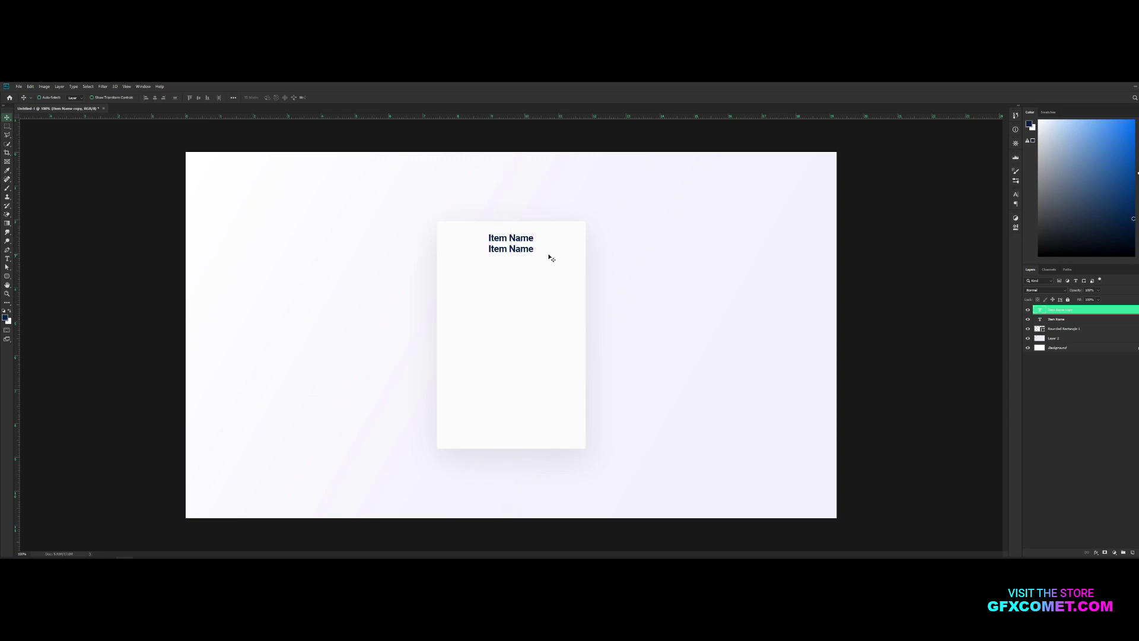
key(t)
click(522, 245)
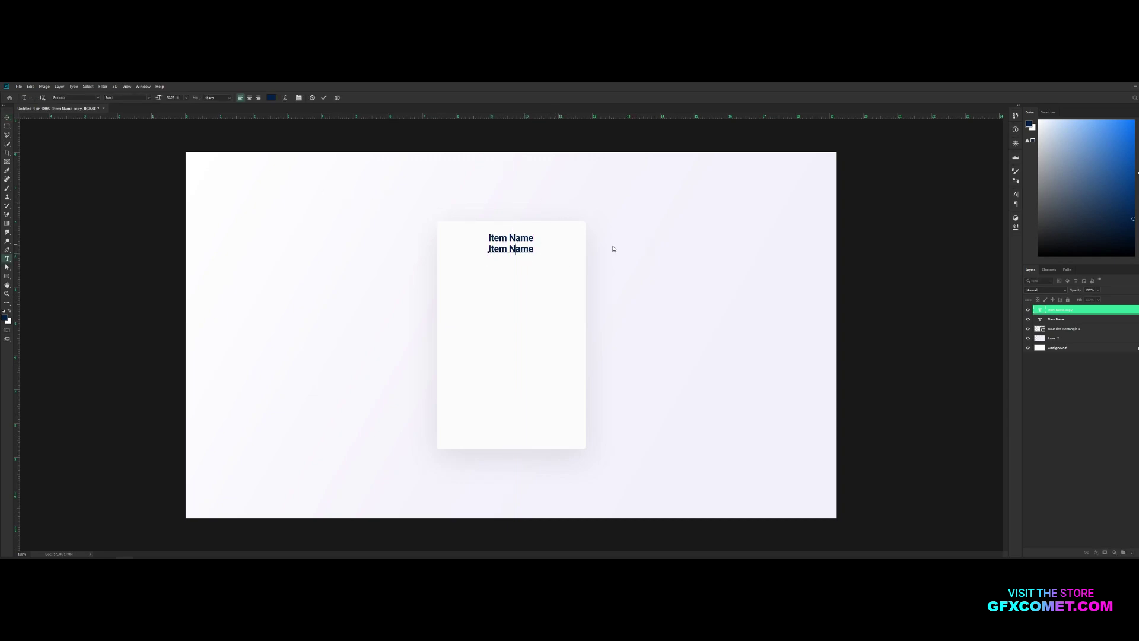
key(ctrl+a)
click(250, 99)
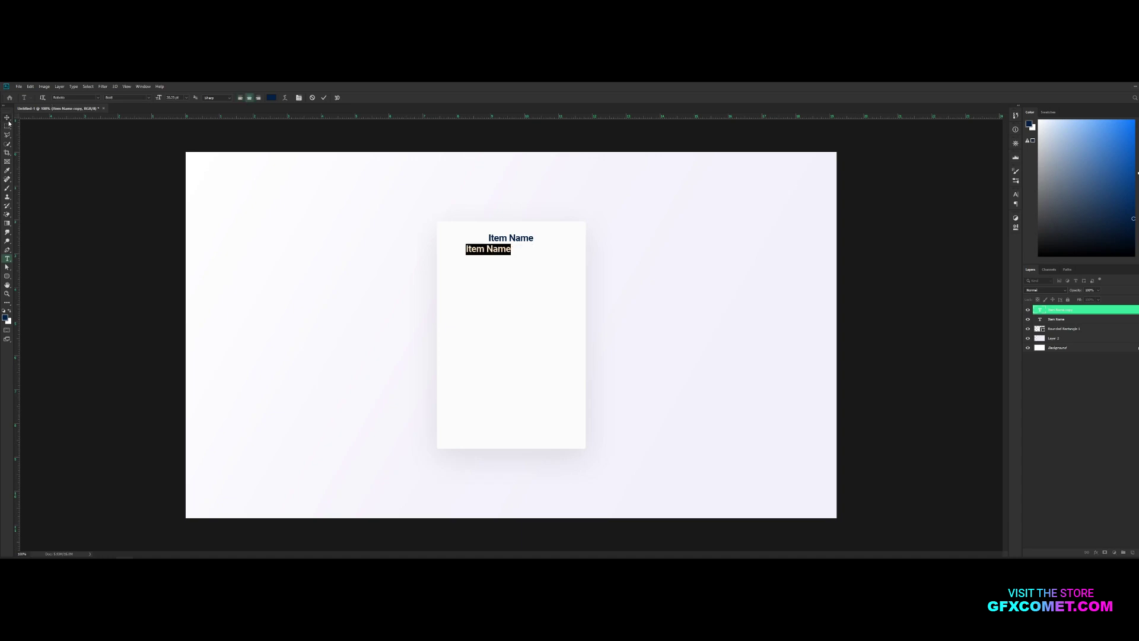
click(7, 118)
drag(519, 246, 542, 247)
Step: Retype the copied line as 'Item description goes here'
key(t)
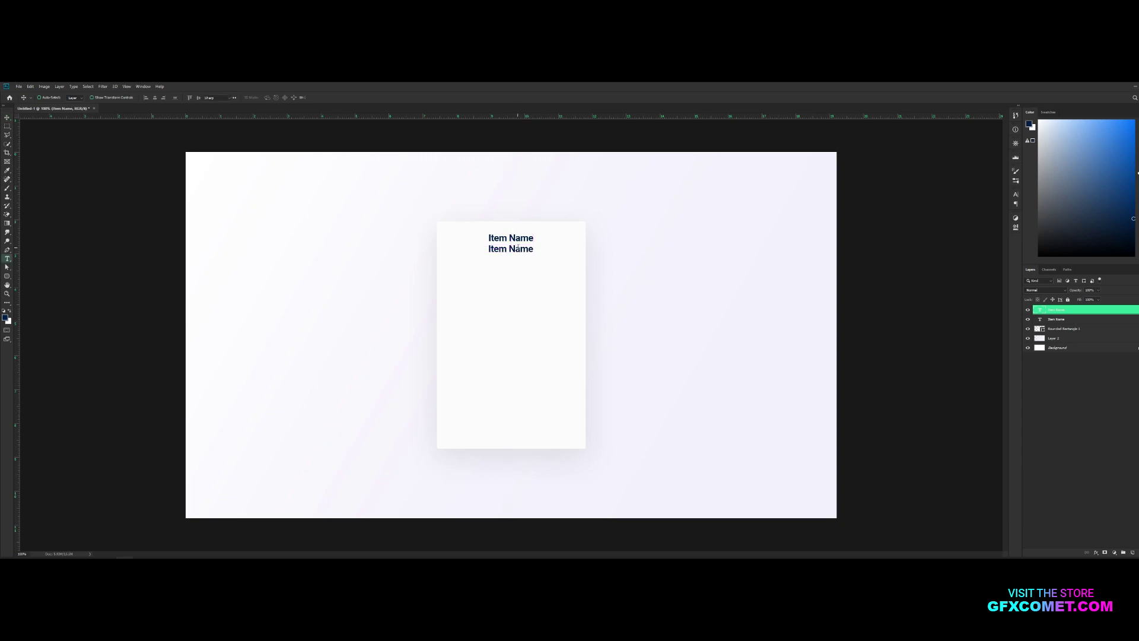
click(518, 248)
key(ctrl+a)
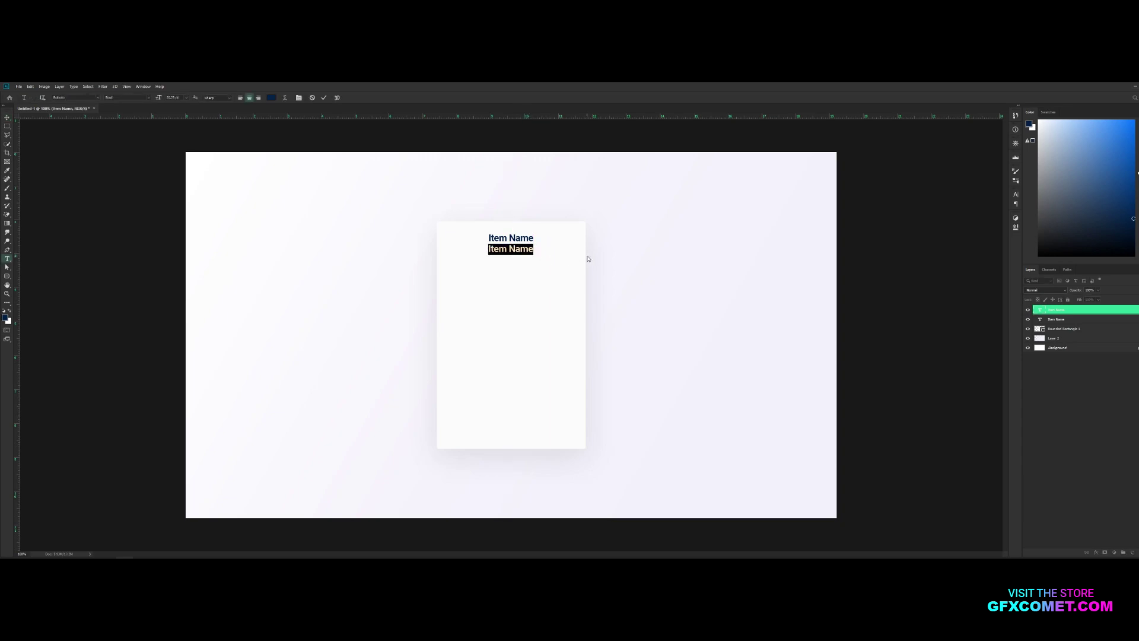
text(Tex)
key(BackSpace)
key(BackSpace)
key(BackSpace)
text(By)
key(BackSpace)
key(BackSpace)
text(Item description goes here)
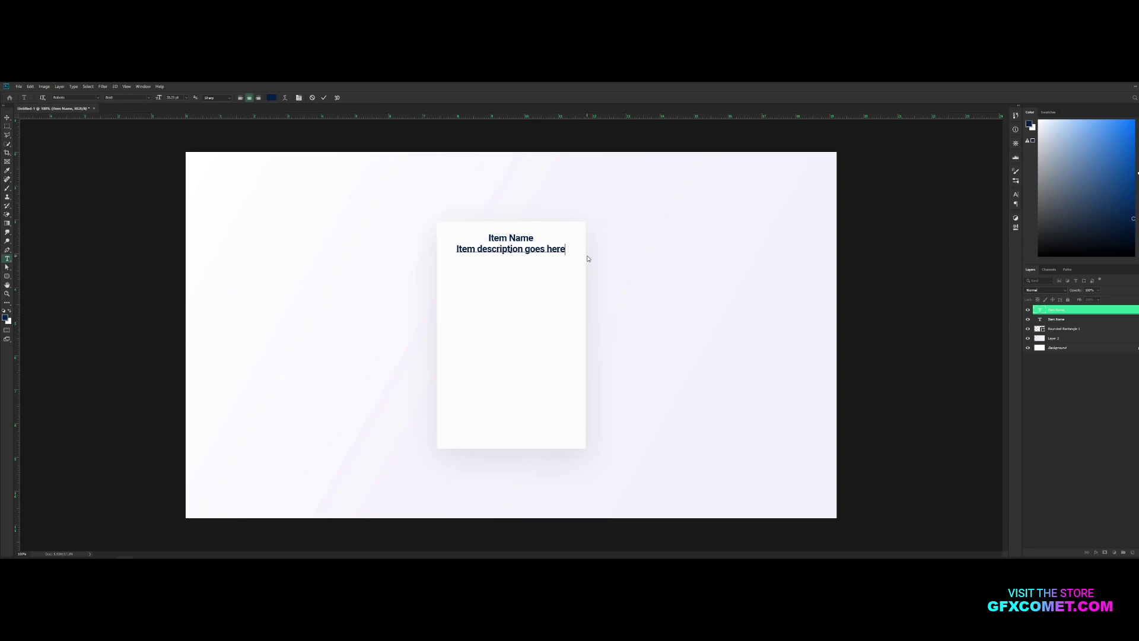
Step: Set the description text size to 15 pt
key(ctrl+a)
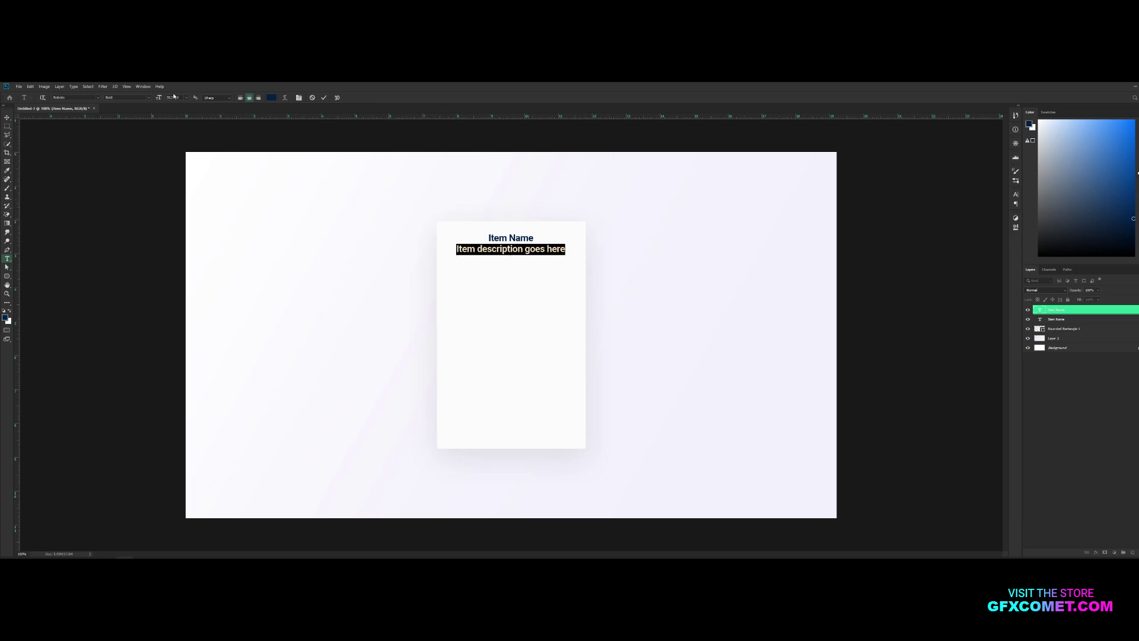
text(17)
key(Return)
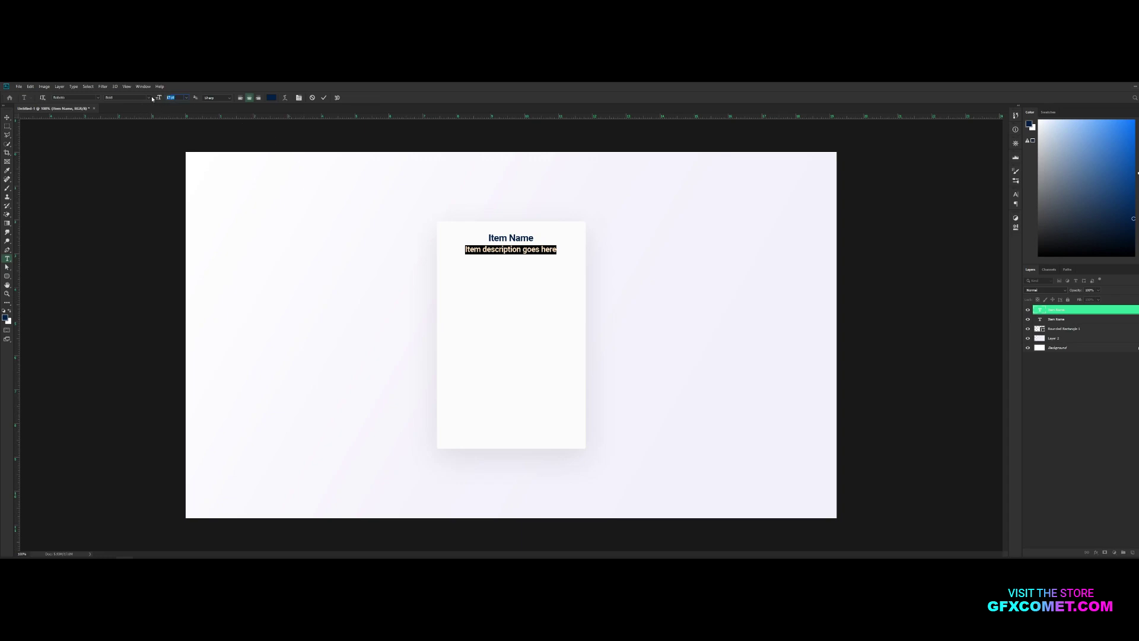
key(Return)
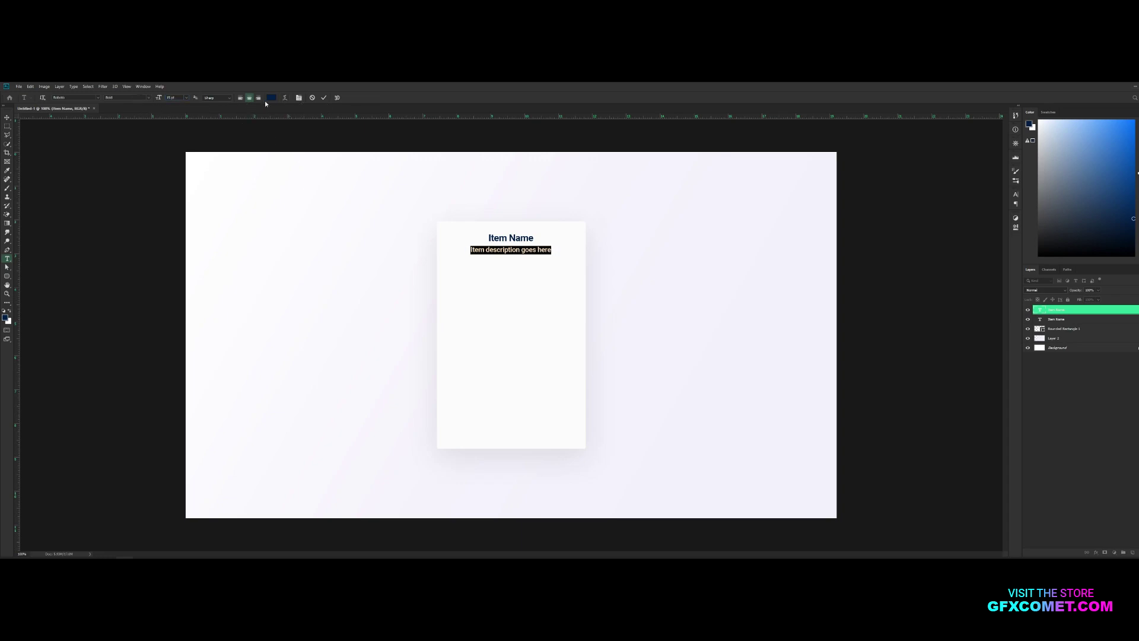
click(6, 117)
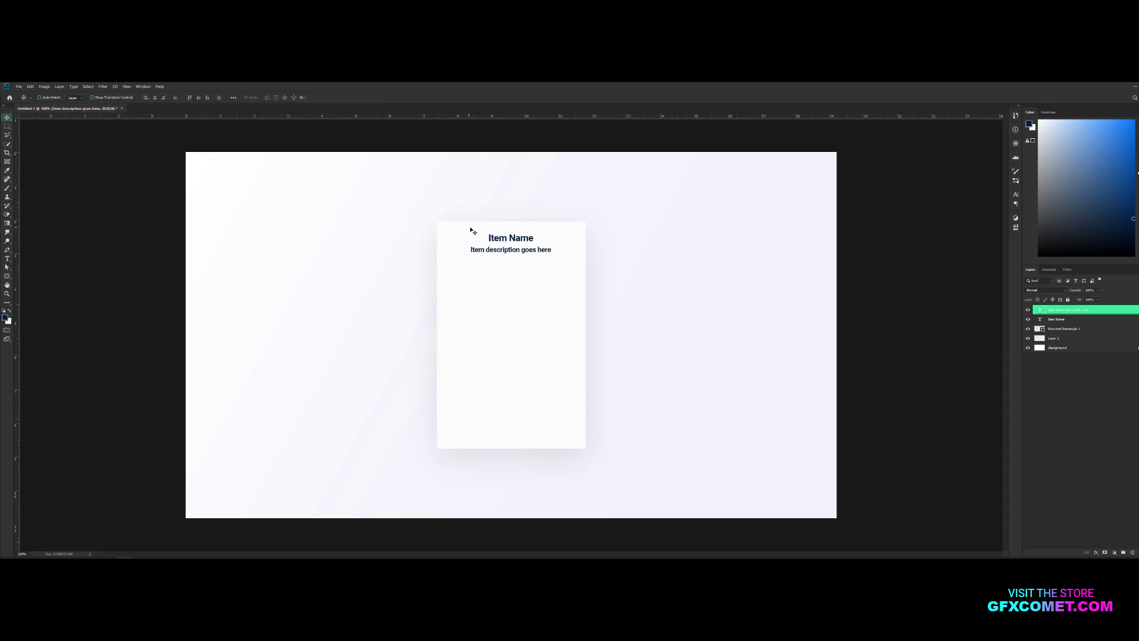
Step: Make the description light grey #acacac and Medium weight
double_click(536, 252)
click(271, 97)
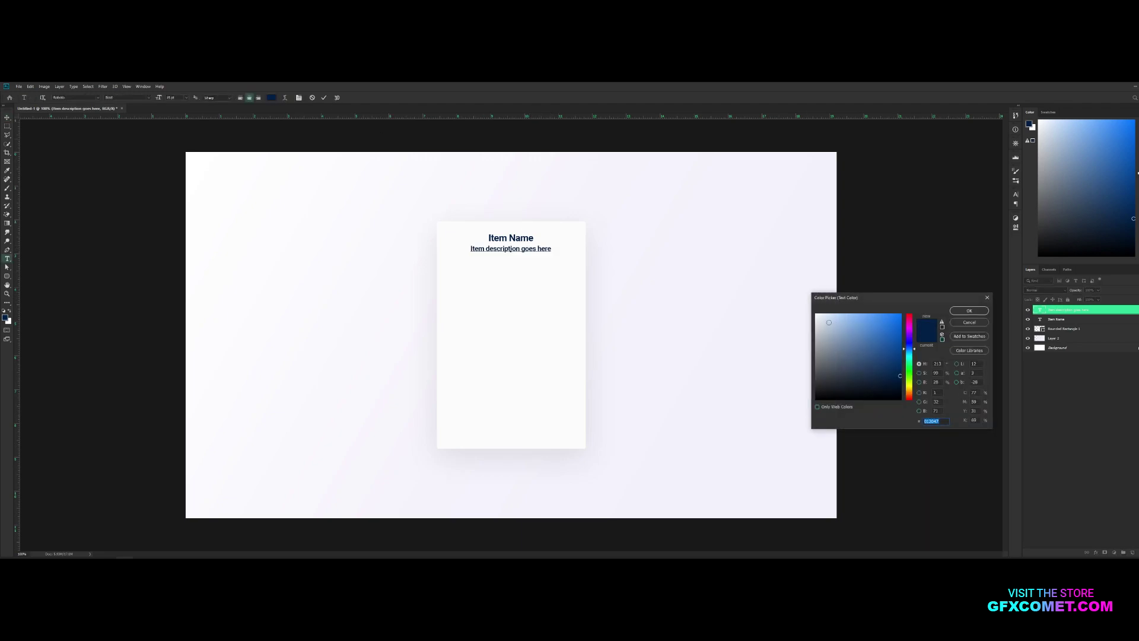
text(b2b2b2)
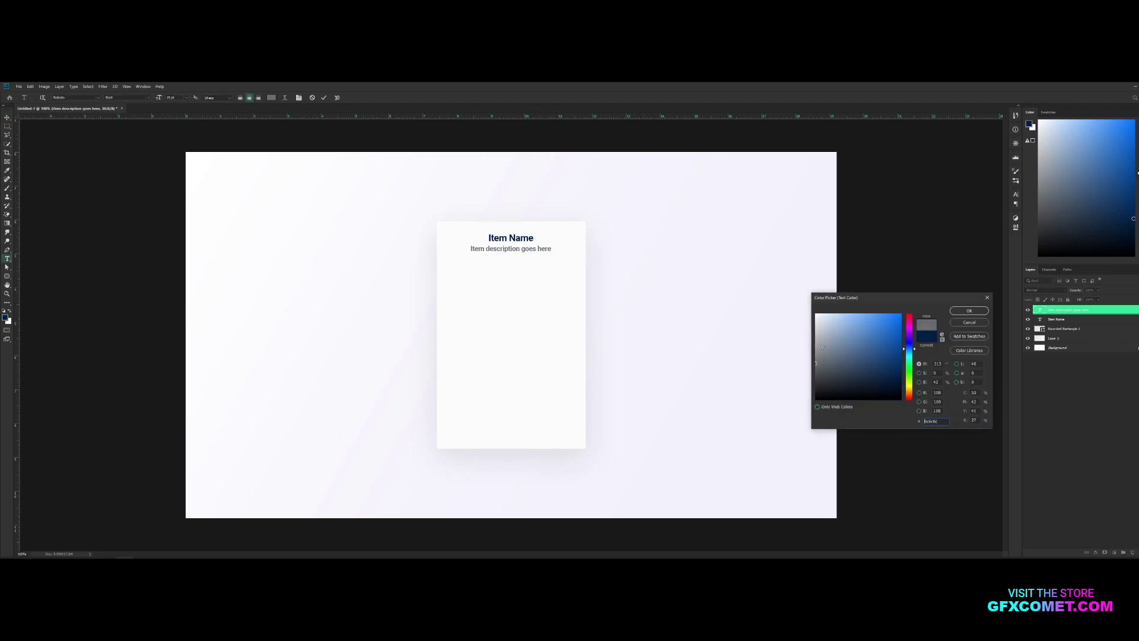
drag(822, 338, 821, 342)
click(969, 310)
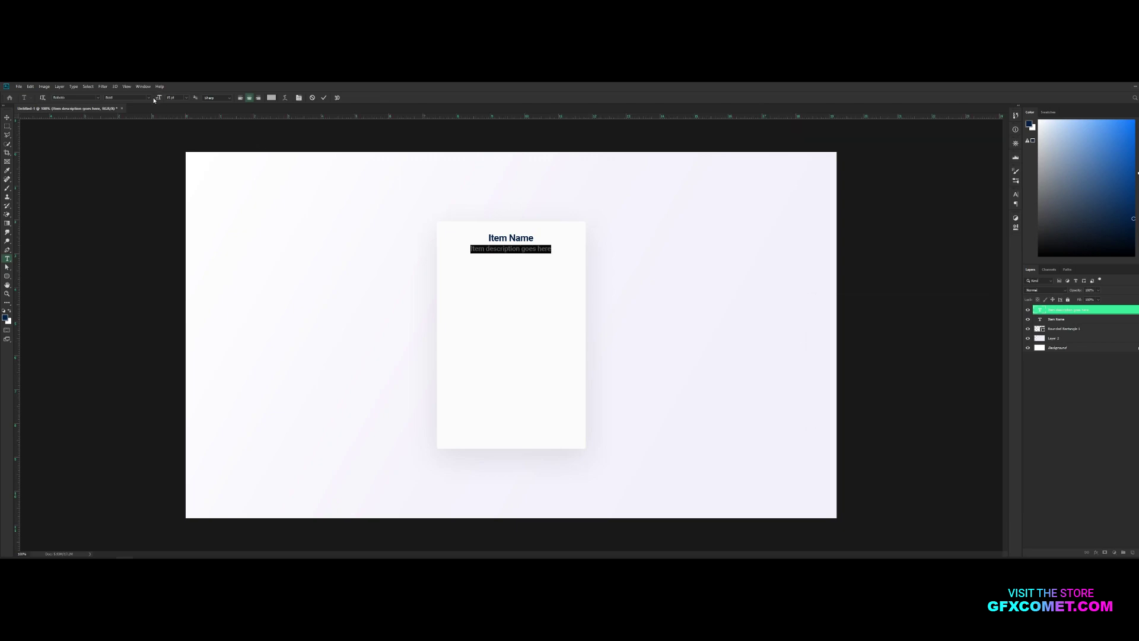
click(151, 98)
click(130, 137)
key(ctrl+Return)
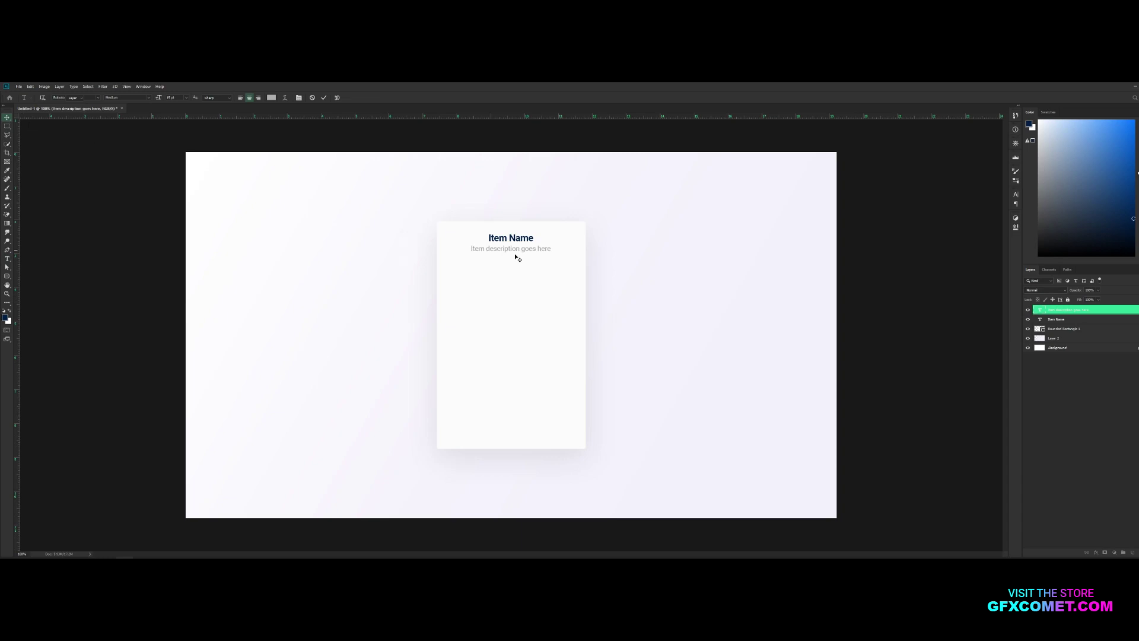
key(v)
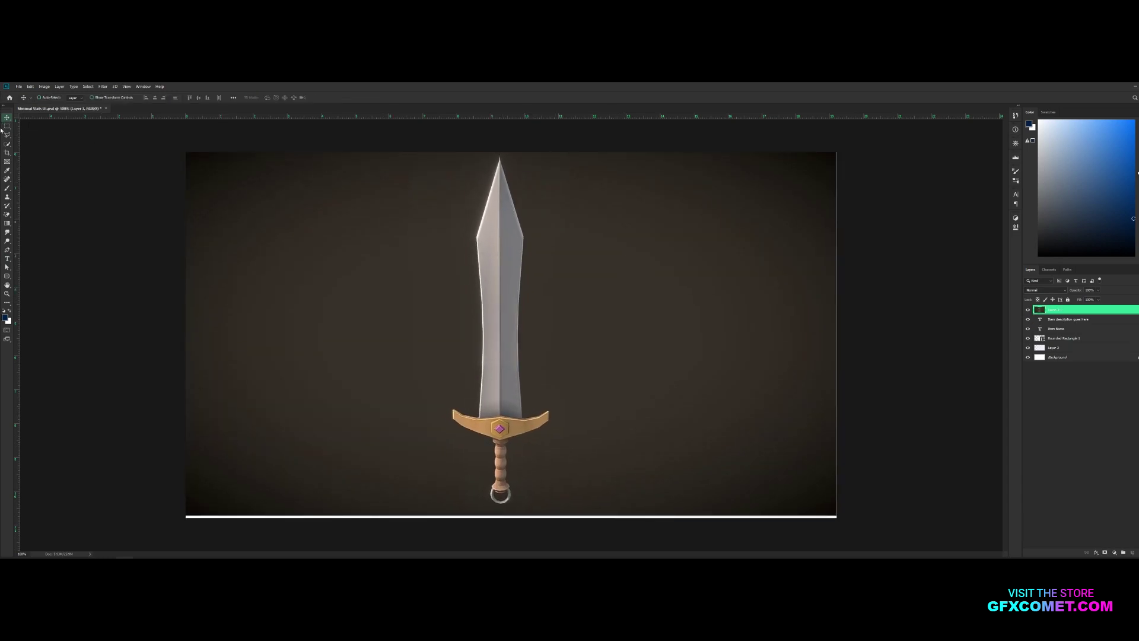
Step: Select the sword with Quick Selection, excluding the inside of the pommel ring
click(7, 144)
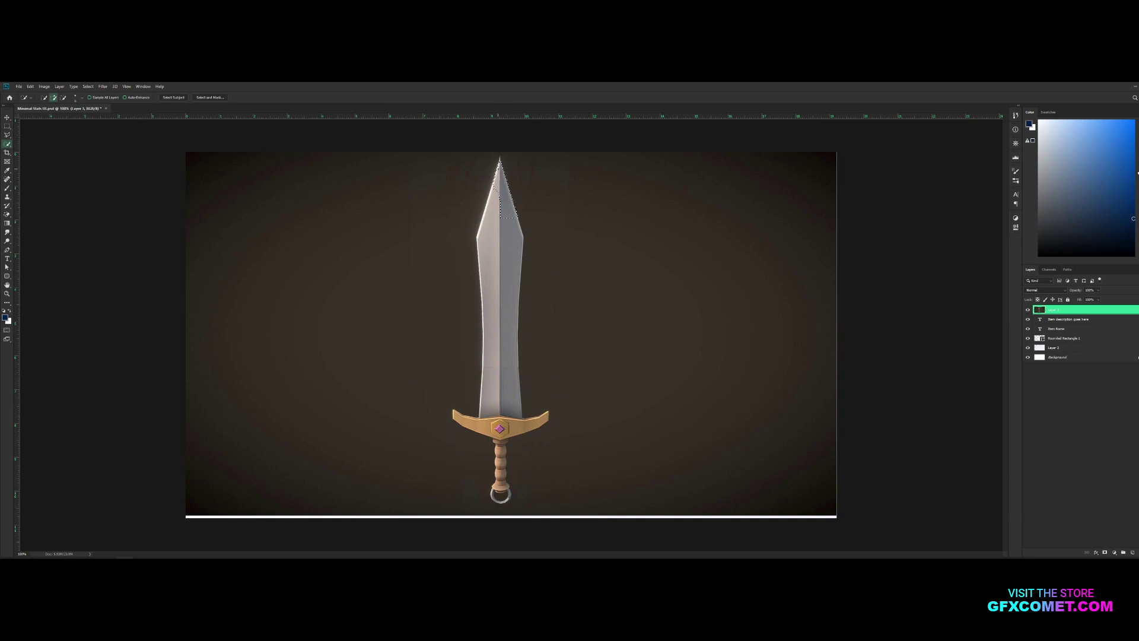
drag(495, 194, 491, 274)
key(ctrl+plus)
scroll(542, 426, down, 3)
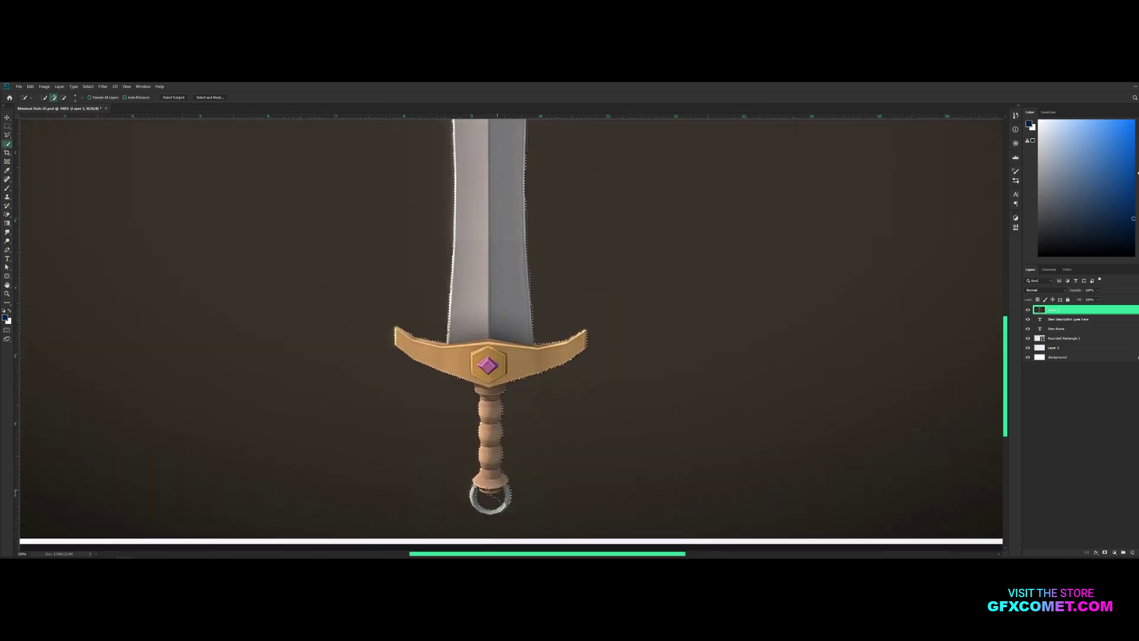
alt+click(498, 497)
key(ctrl+minus)
Step: Refine the sword selection's edges in Select and Mask and scale the placed sword down
right_click(586, 300)
click(634, 324)
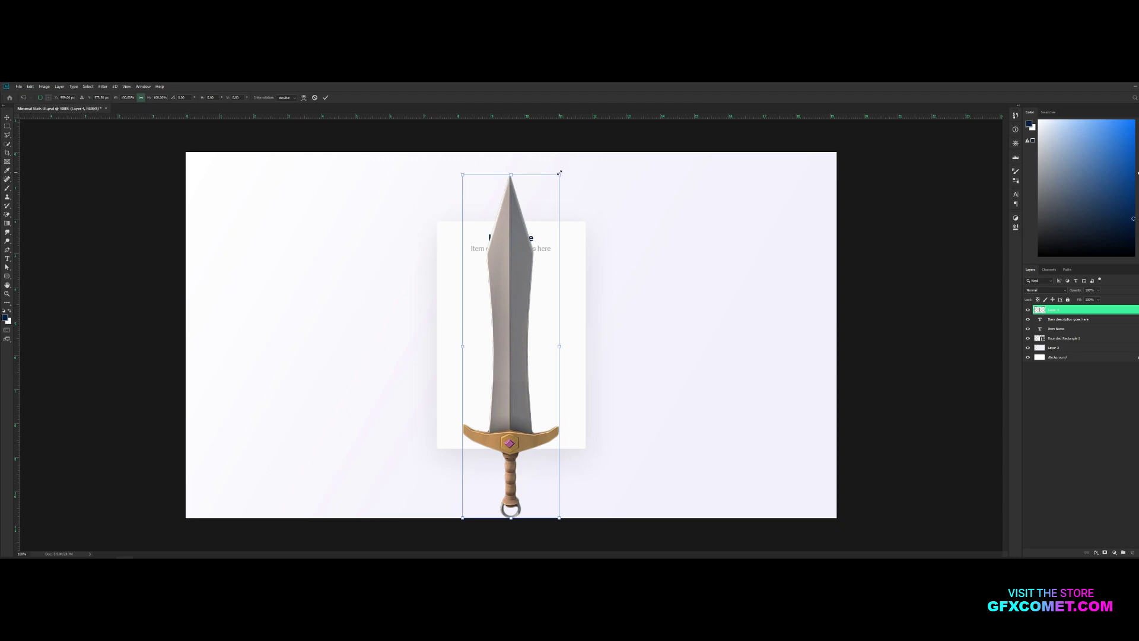
drag(560, 172, 492, 306)
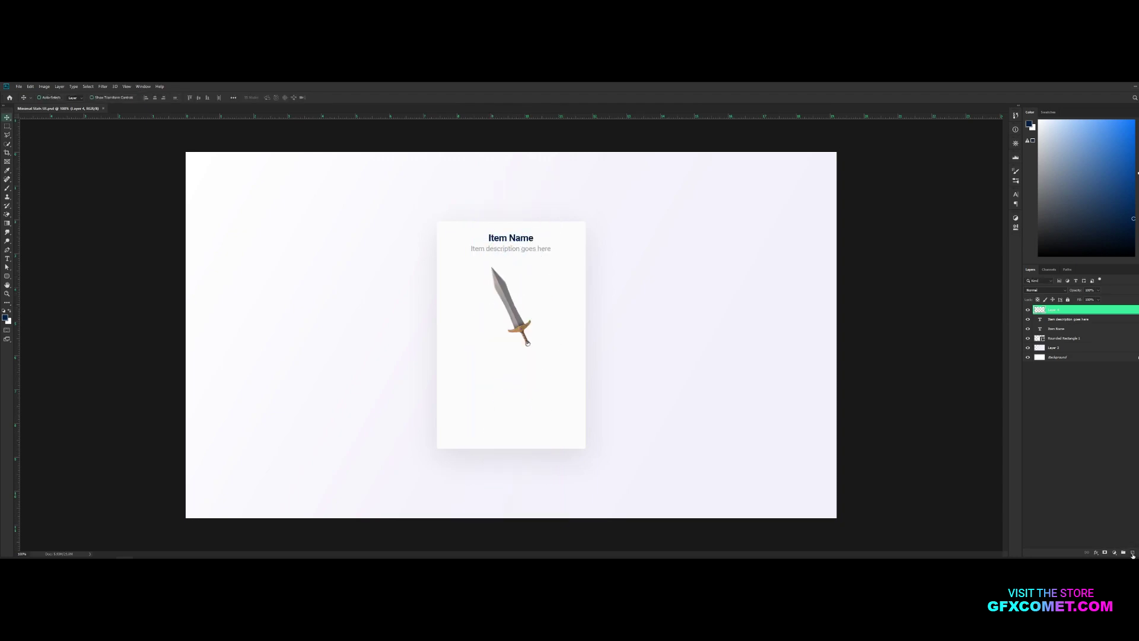
Step: Draw a rounded square panel around the sword, with the sword layer stacked above it
click(1133, 553)
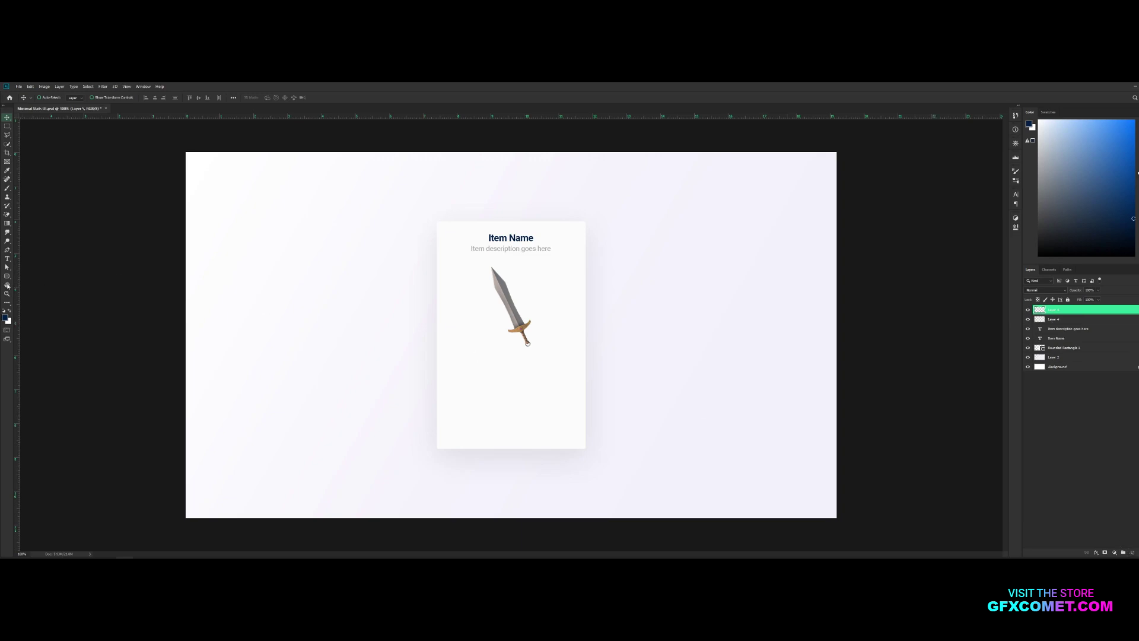
click(6, 276)
click(42, 284)
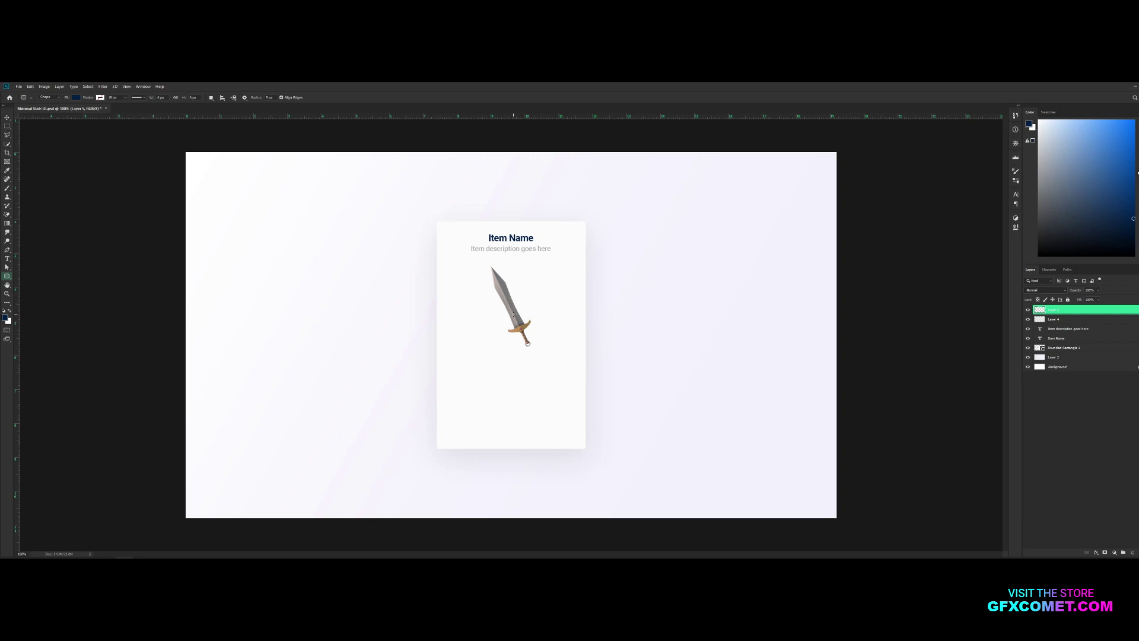
drag(514, 315, 591, 259)
key(v)
drag(568, 320, 563, 319)
double_click(1054, 310)
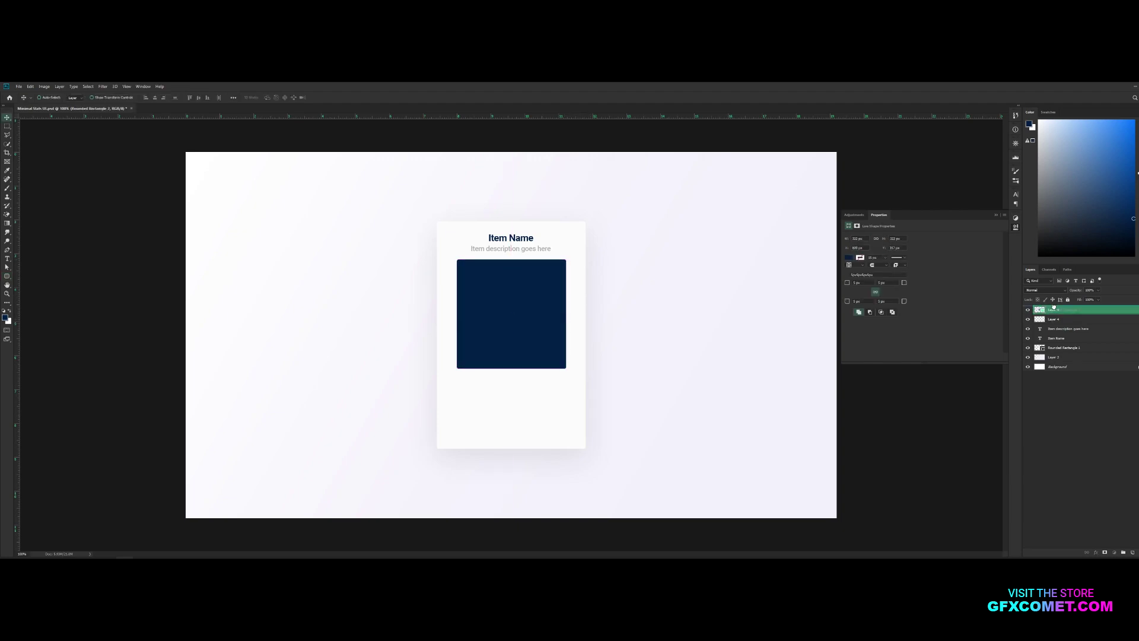
drag(1054, 307, 1053, 306)
drag(589, 322, 585, 330)
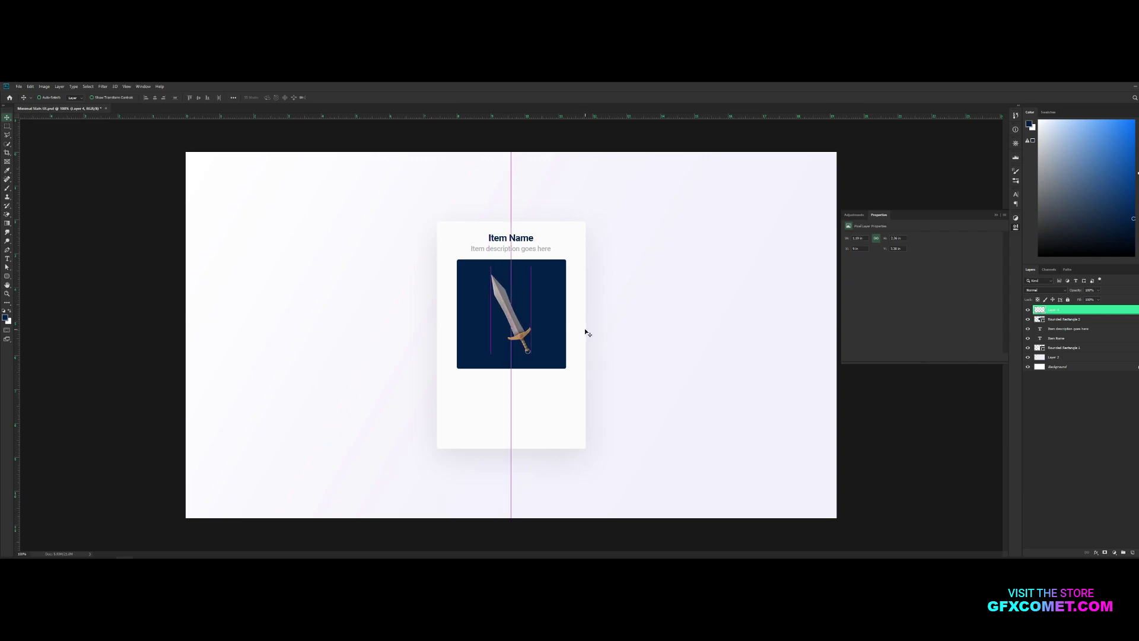
Step: Fill the sword panel with a very light grey
double_click(1039, 321)
text(e)
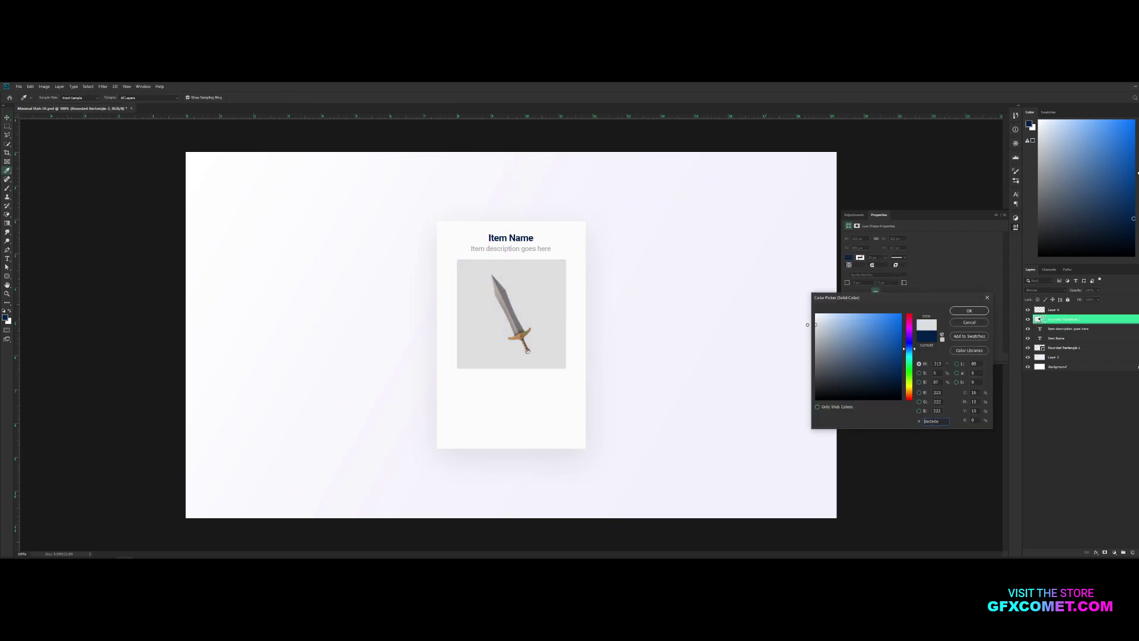
text(bebebfdfdfd)
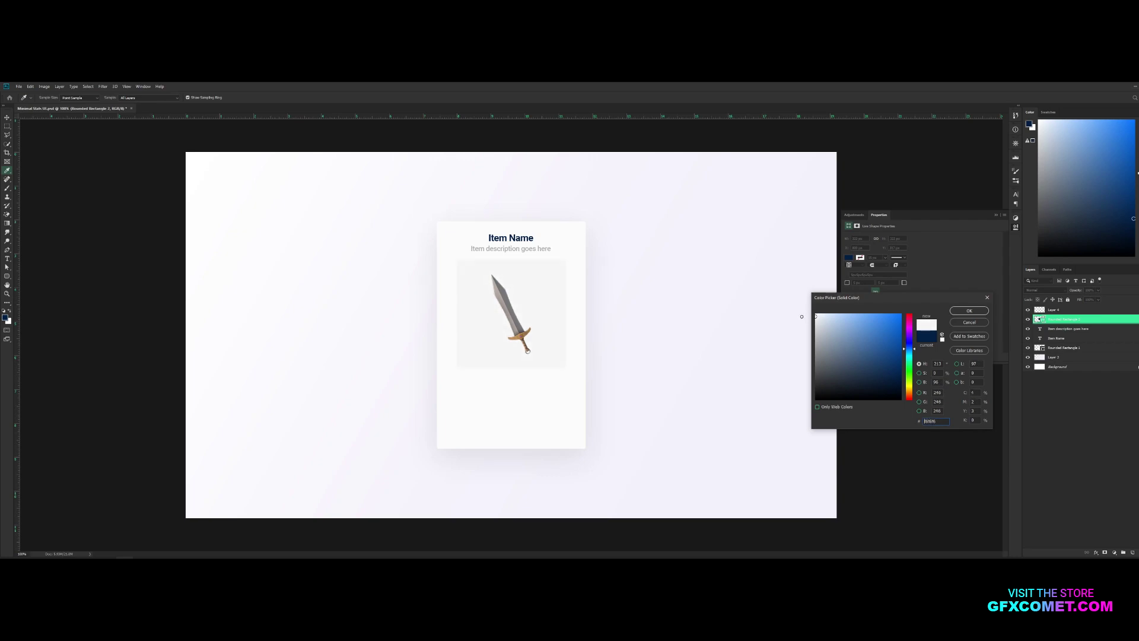
click(969, 310)
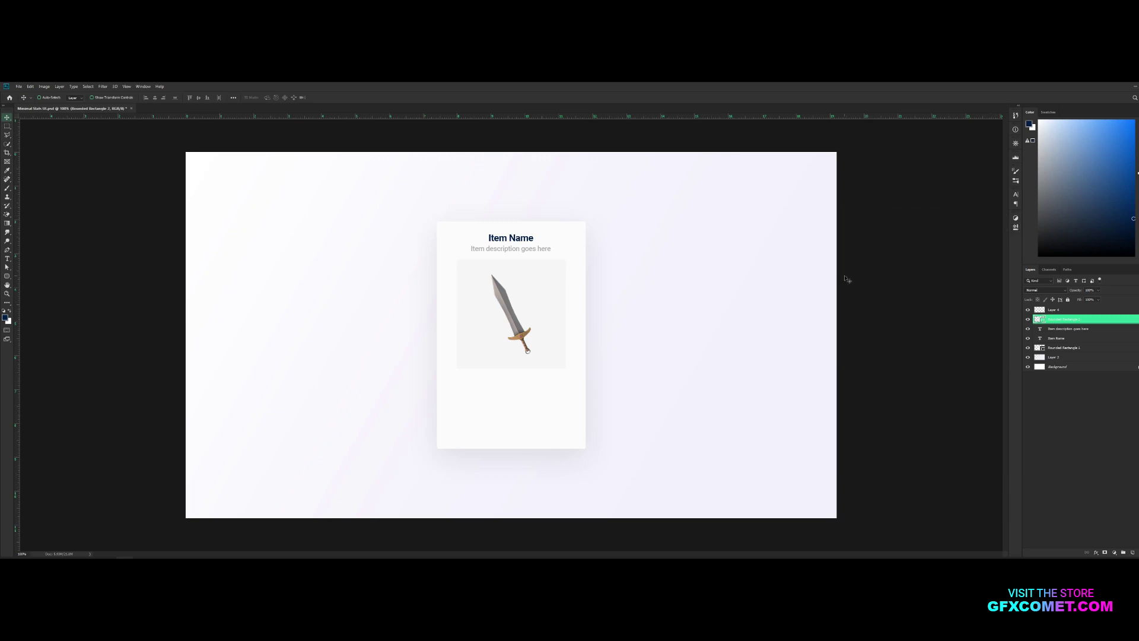
Step: Narrow the card from both sides to hug the panel, then select the panel's rounded rectangle layer
click(1044, 348)
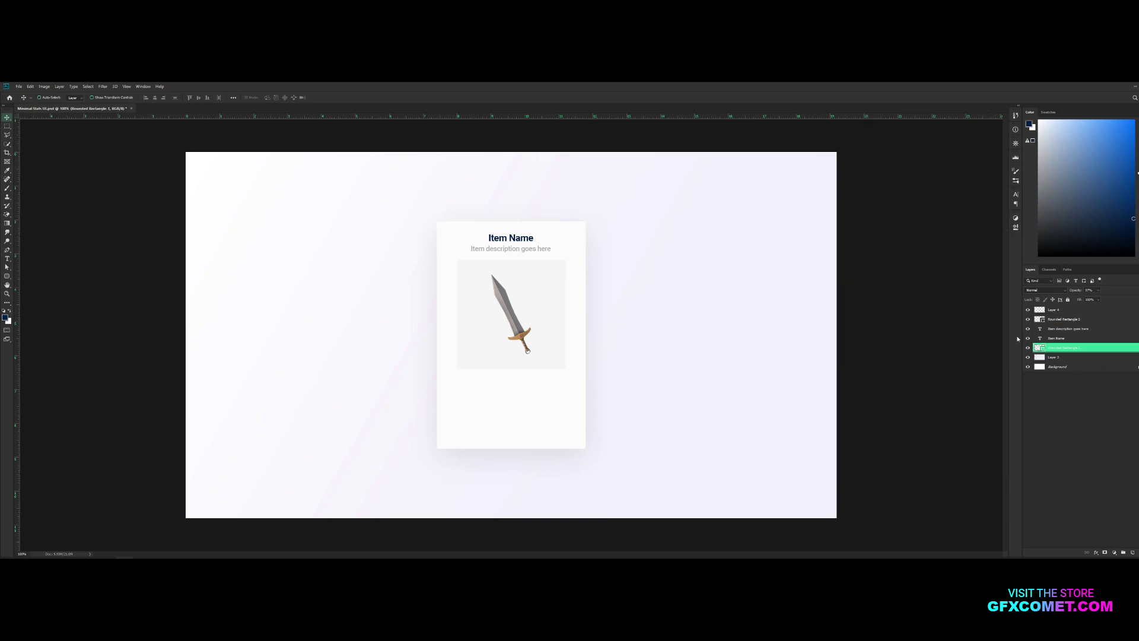
key(ctrl+t)
drag(436, 334, 446, 334)
drag(586, 334, 578, 335)
key(Return)
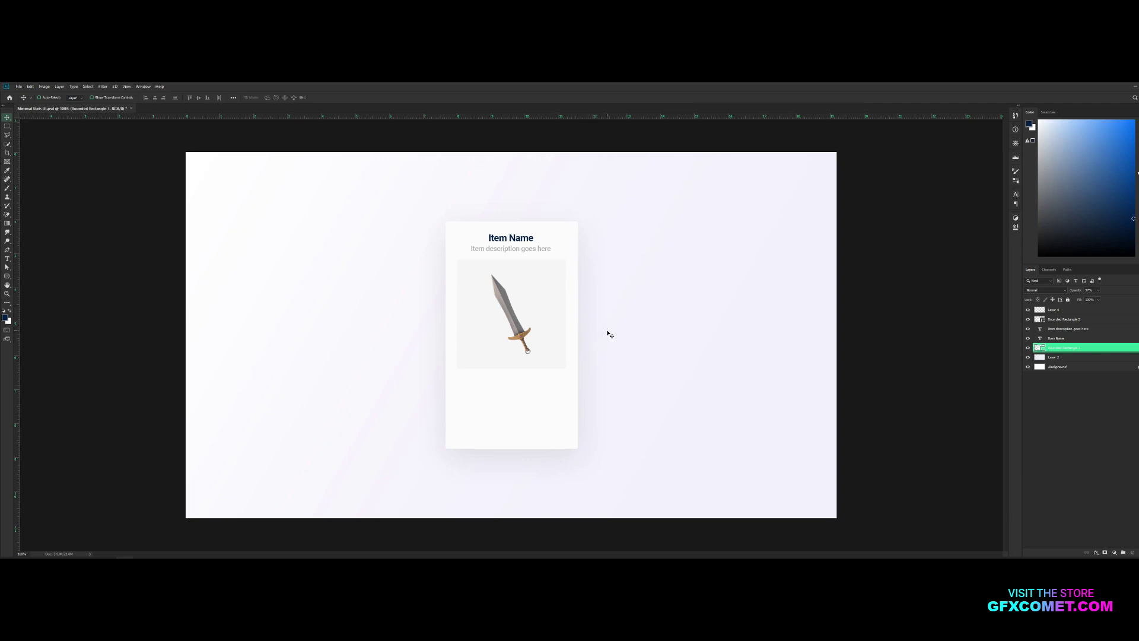
key(ctrl+plus)
key(ctrl+minus)
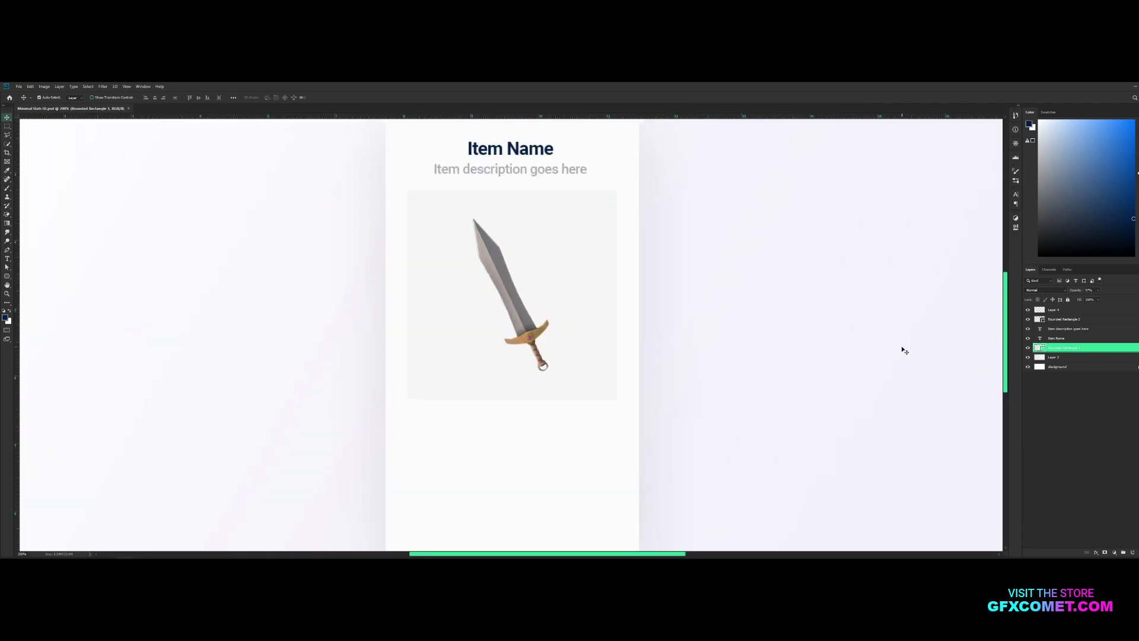
click(1042, 322)
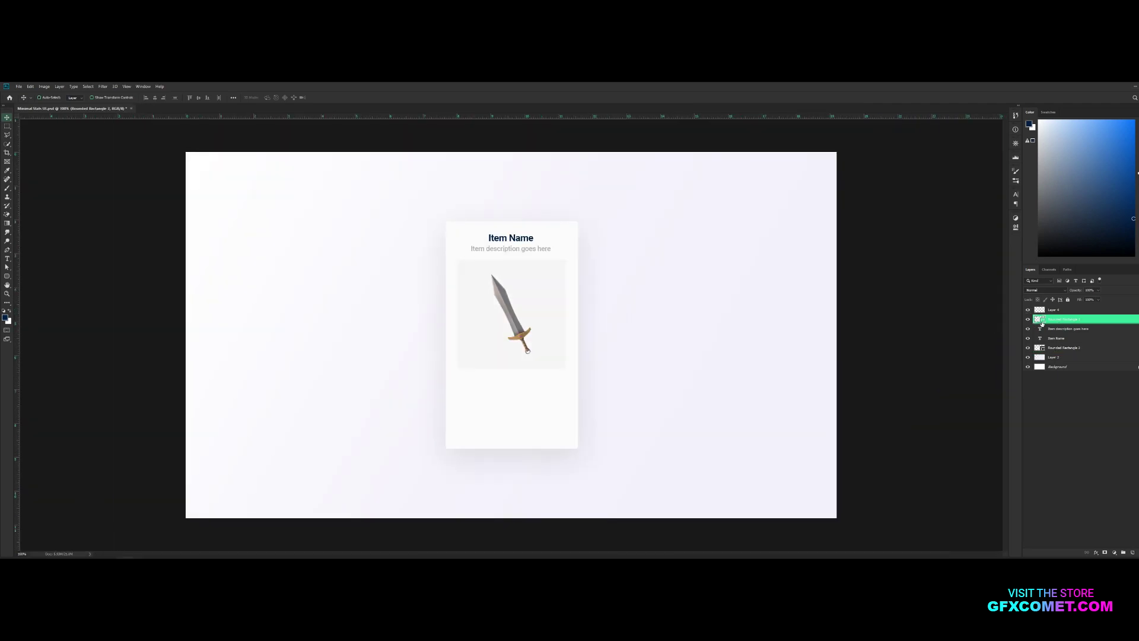
Step: Add a clipped layer with soft black brush shading across the panel's top at lowered opacity
key(ctrl+shift+alt+n)
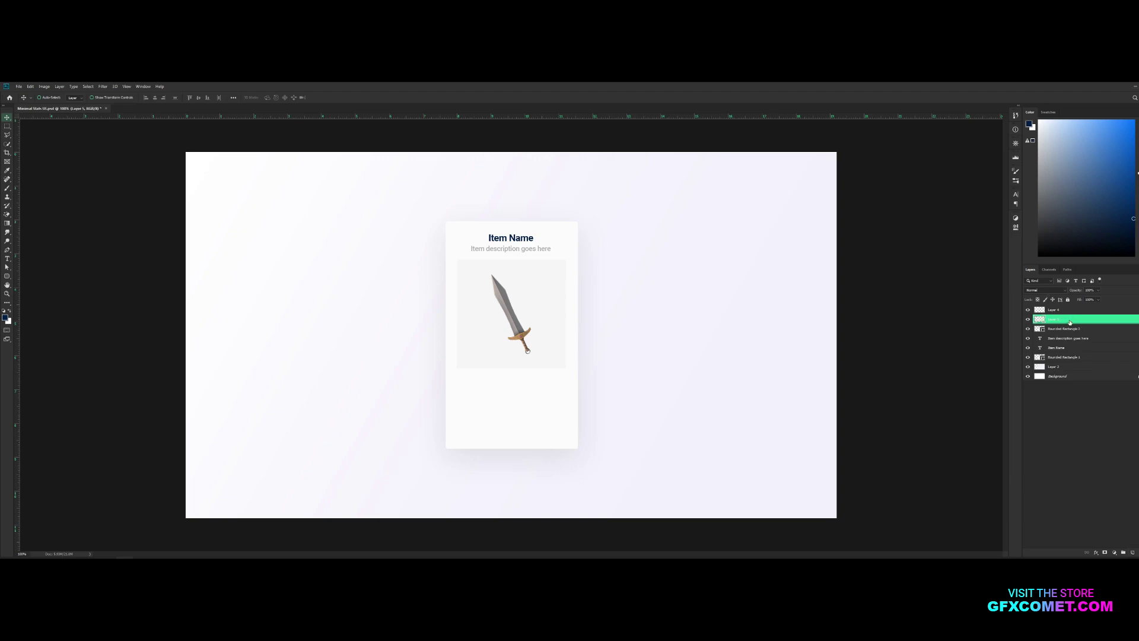
right_click(1078, 321)
click(1008, 400)
key(b)
key(d)
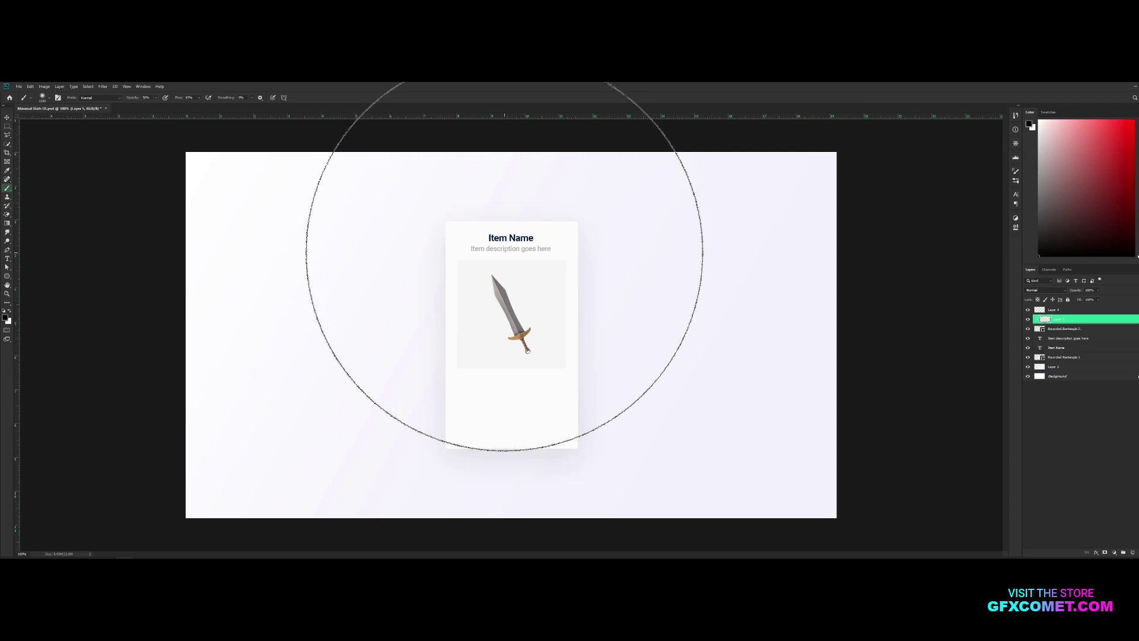
key(bracketleft)
key(bracketleft)
key(bracketleft)
key(bracketleft)
key(bracketleft)
key(bracketleft)
key(bracketleft)
key(bracketleft)
key(bracketleft)
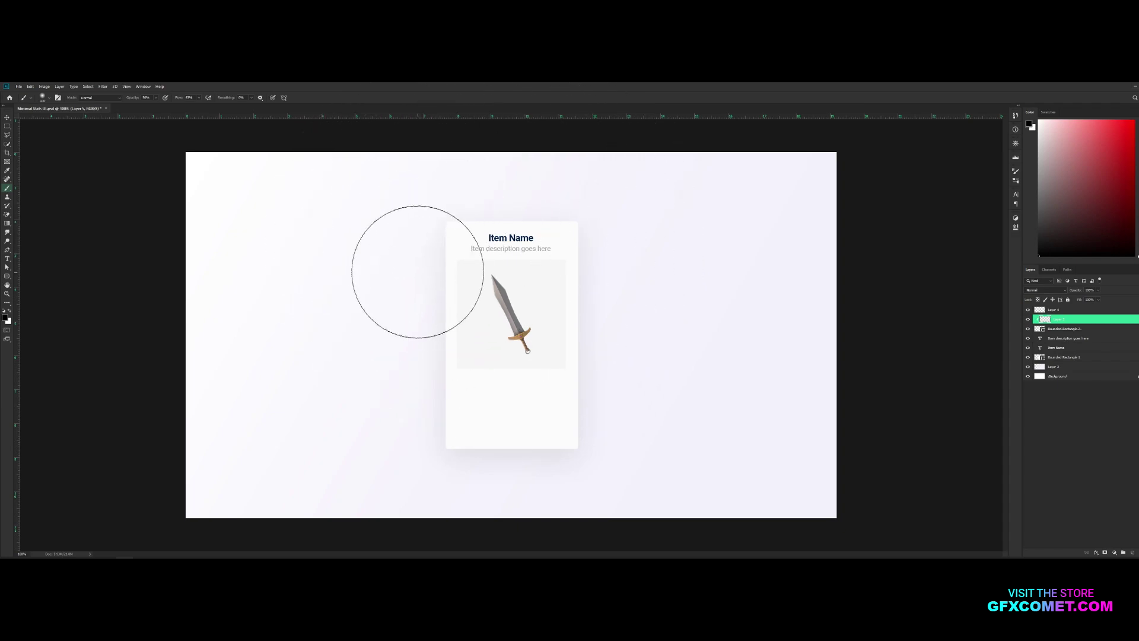
mouse_move(428, 266)
mouse_down()
mouse_move(478, 255)
mouse_move(668, 254)
mouse_up()
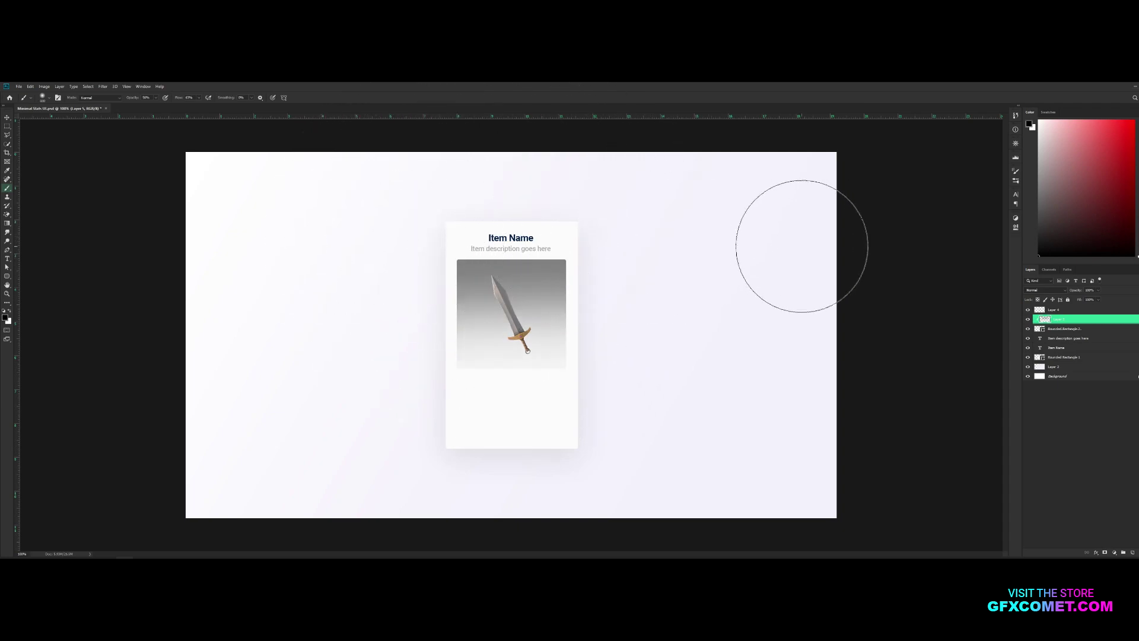
key(v)
drag(1077, 290, 923, 288)
Step: Place a copy of the Item Name text down onto the sword panel for resizing
alt+drag(1060, 347, 1061, 306)
drag(535, 259, 516, 287)
key(ctrl+t)
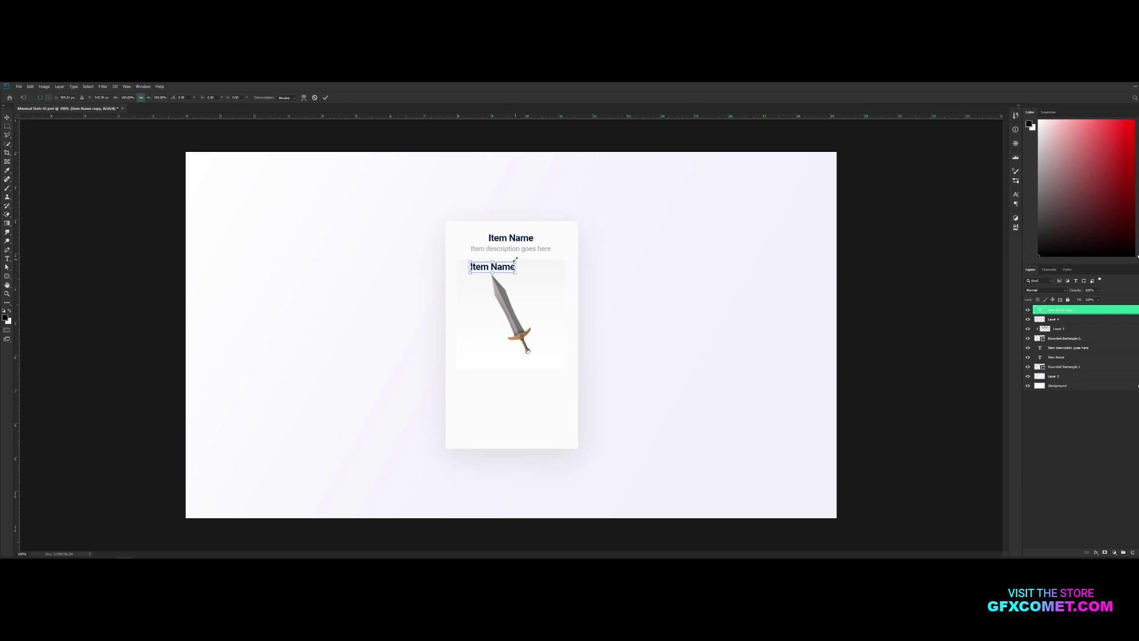
Step: Shrink the copied text to about 70% and retype it as 'Level 5' in grey 868686
drag(516, 262, 498, 269)
key(Return)
double_click(485, 269)
key(ctrl+a)
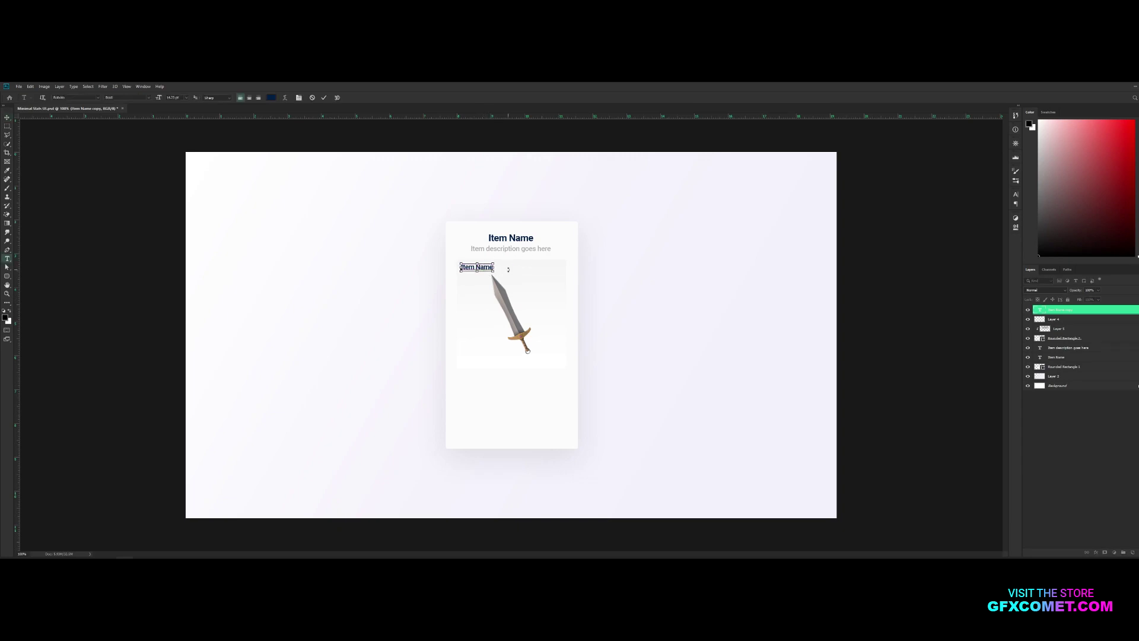
text(LLevel 5)
key(ctrl+a)
click(272, 98)
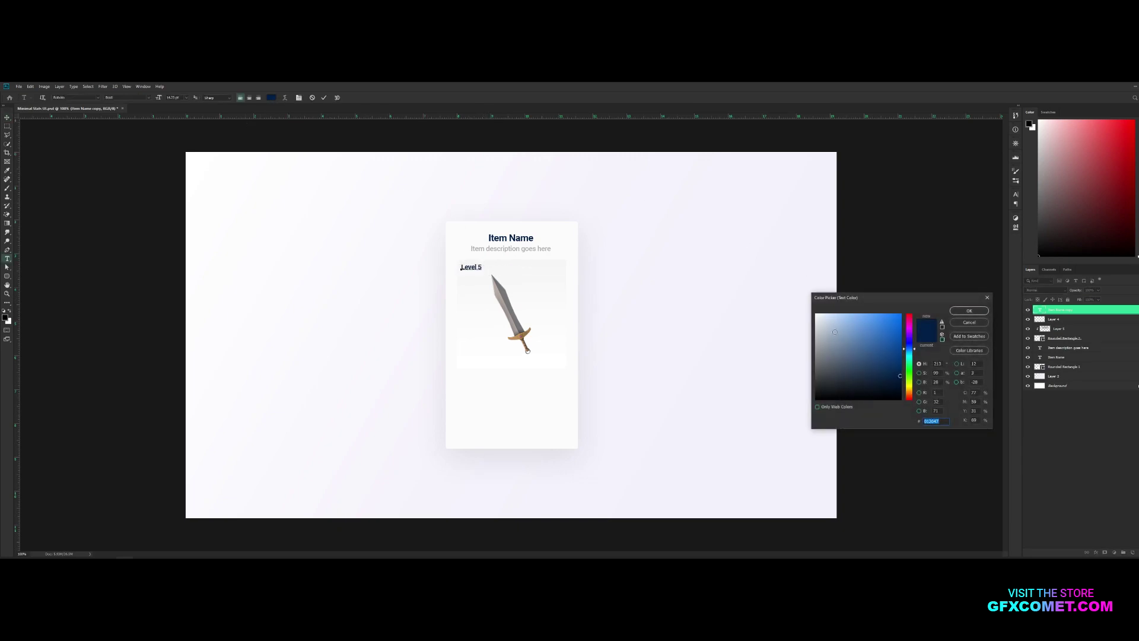
text(999999)
drag(819, 361, 815, 354)
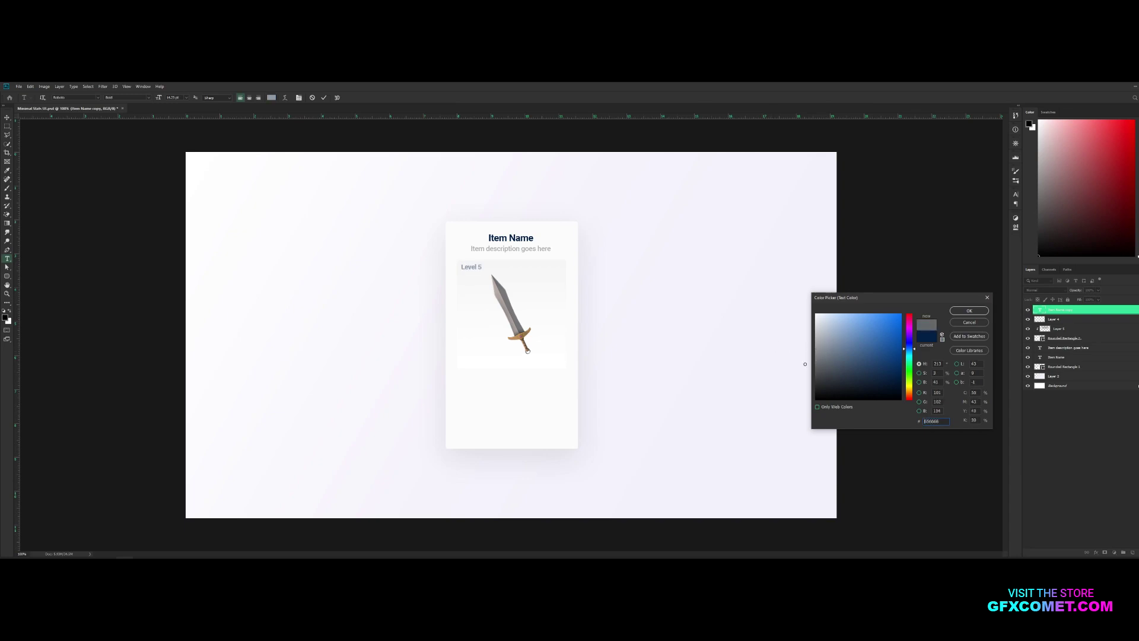
click(962, 312)
click(1093, 311)
Step: Scale the Level 5 label down further to about 85%
key(v)
key(ctrl+t)
drag(483, 261, 482, 263)
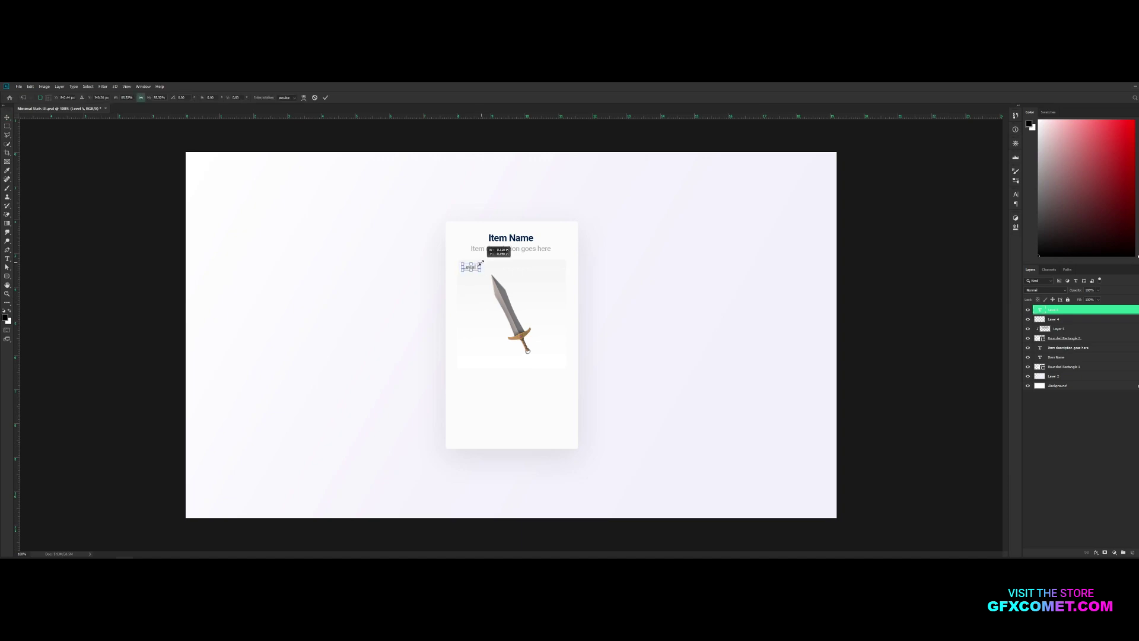
key(Return)
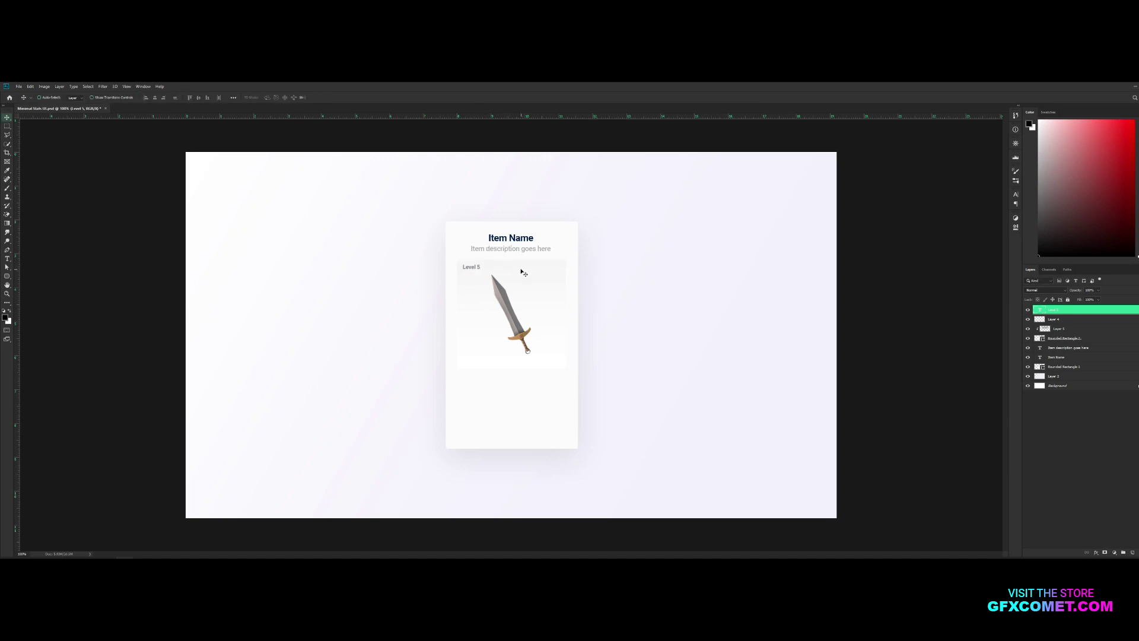
Step: Duplicate the label to the panel's right and retype it as 'RARE' in light blue 44a7df
drag(494, 270, 573, 270)
key(t)
click(551, 267)
key(ctrl+a)
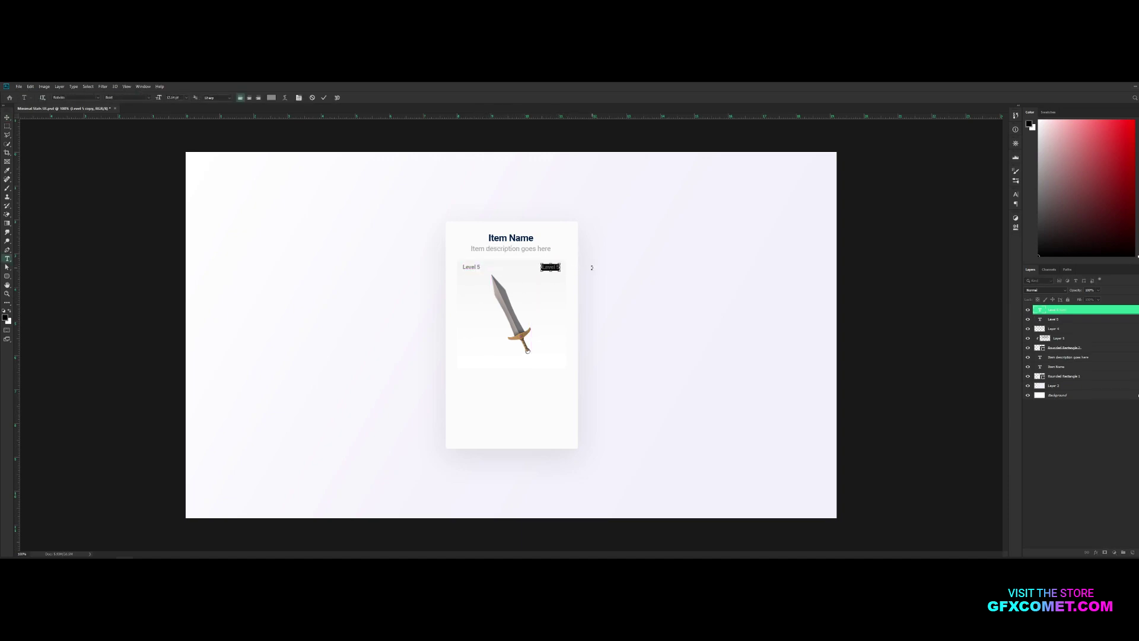
key(BackSpace)
text(RARE)
key(ctrl+a)
click(271, 97)
click(907, 352)
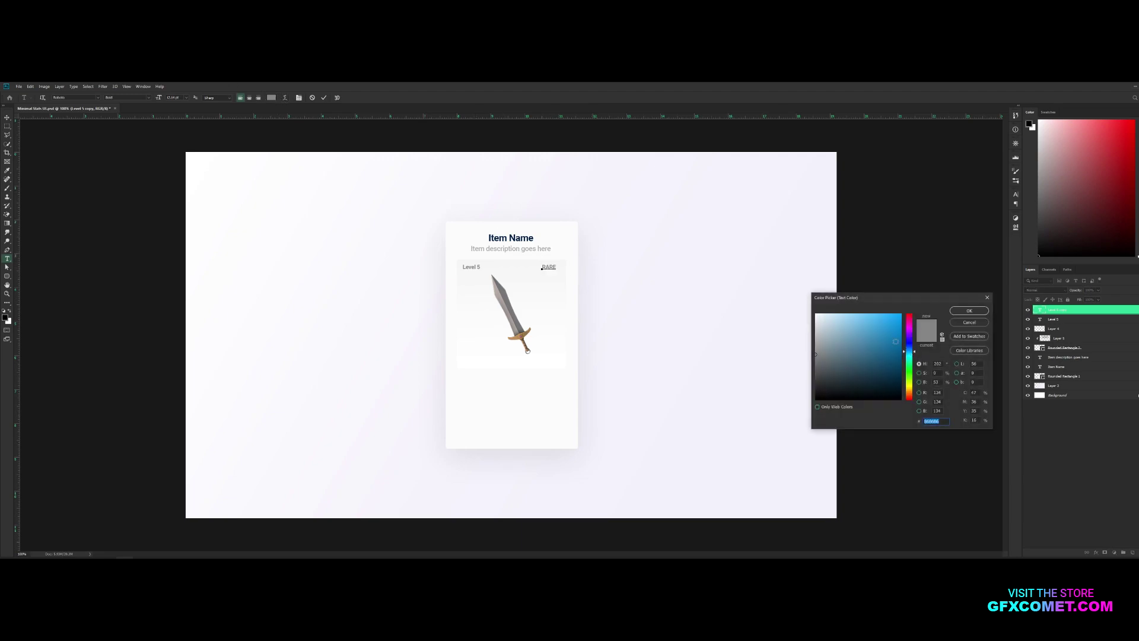
click(875, 324)
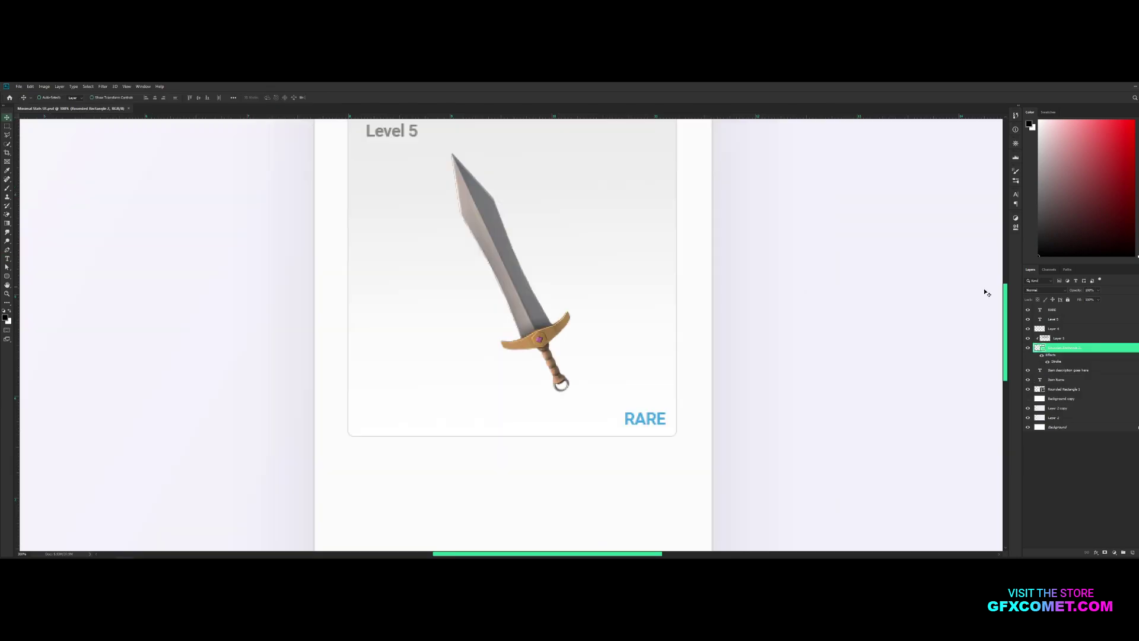
Step: Draw a small ellipse dot just left of the RARE label
click(1067, 310)
right_click(7, 275)
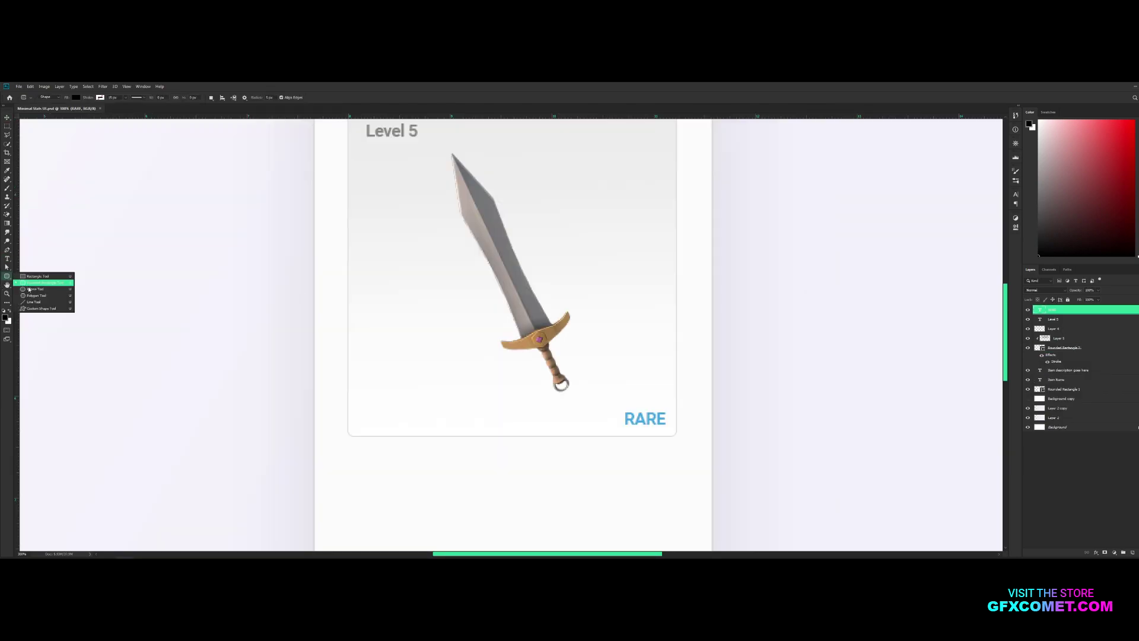
click(32, 288)
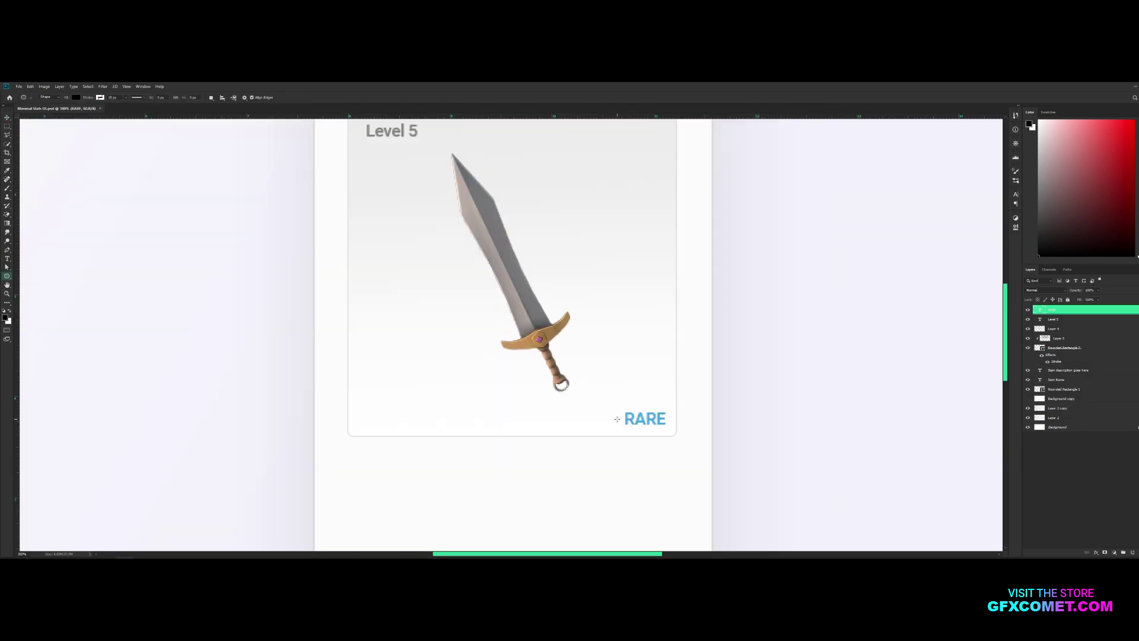
drag(615, 420, 619, 423)
key(v)
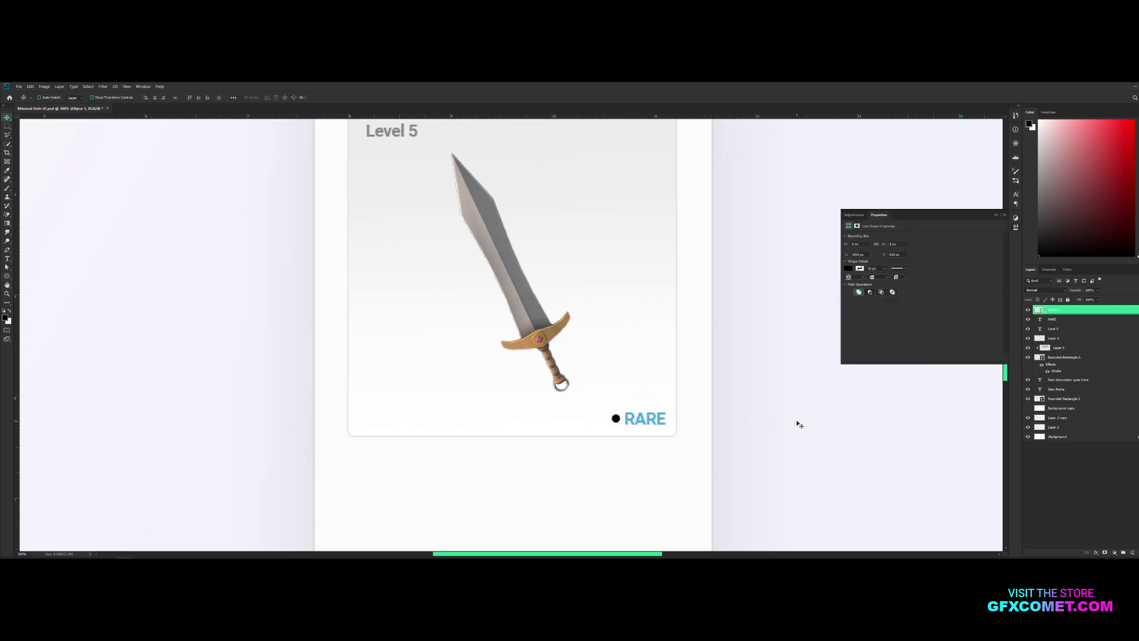
Step: Fill the dot with RARE's blue sampled from the label, then save the document
double_click(1039, 310)
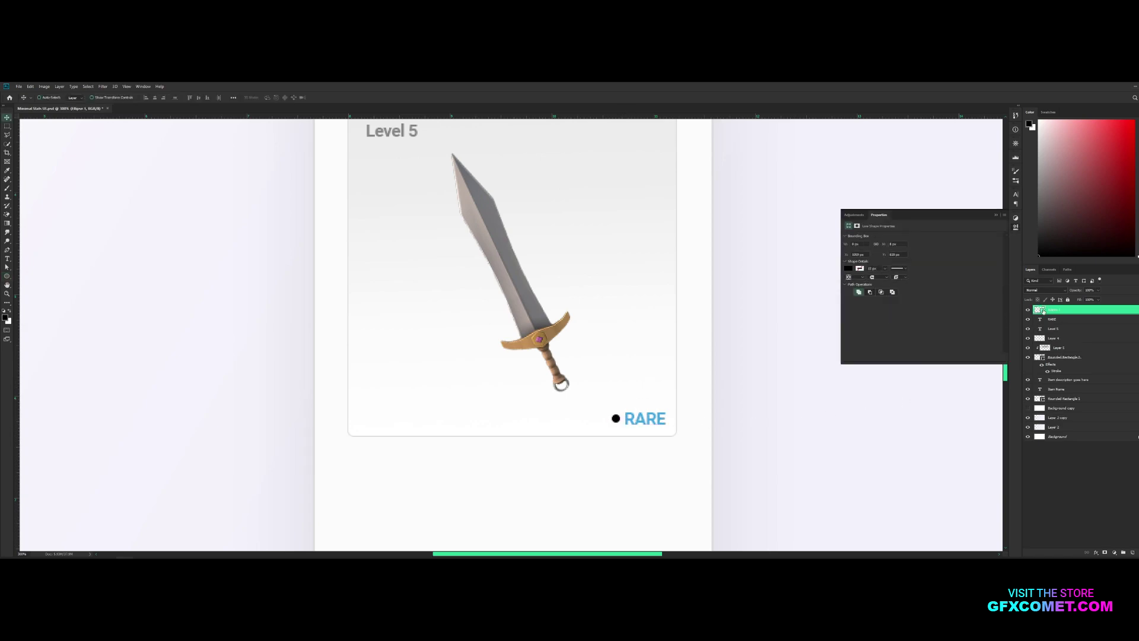
click(634, 415)
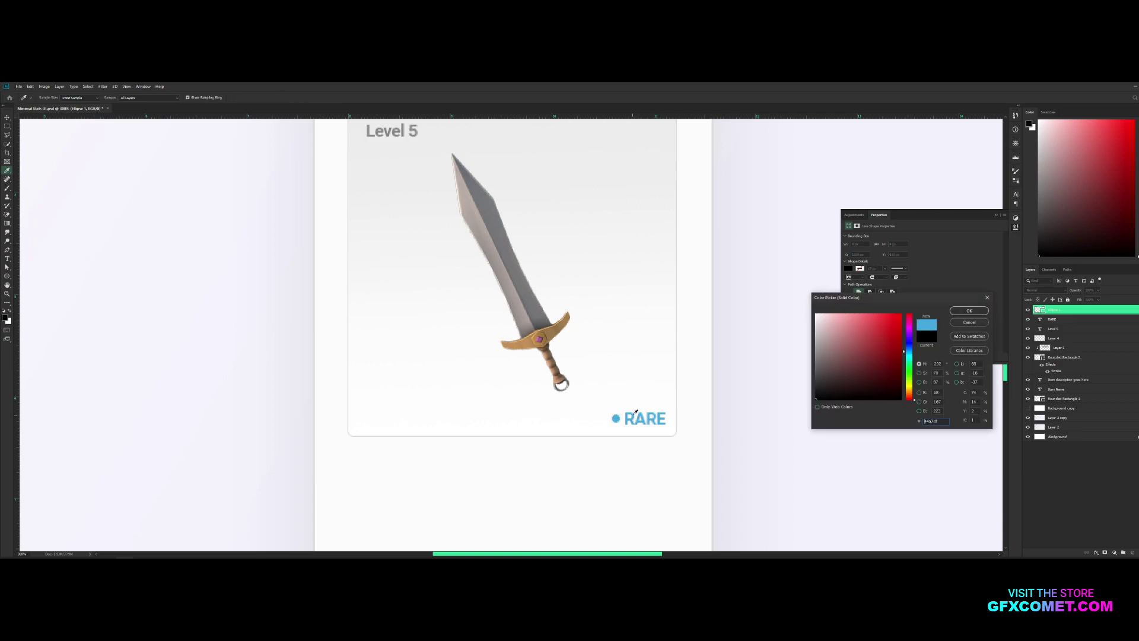
click(968, 310)
click(996, 214)
key(ctrl+minus)
key(ctrl+minus)
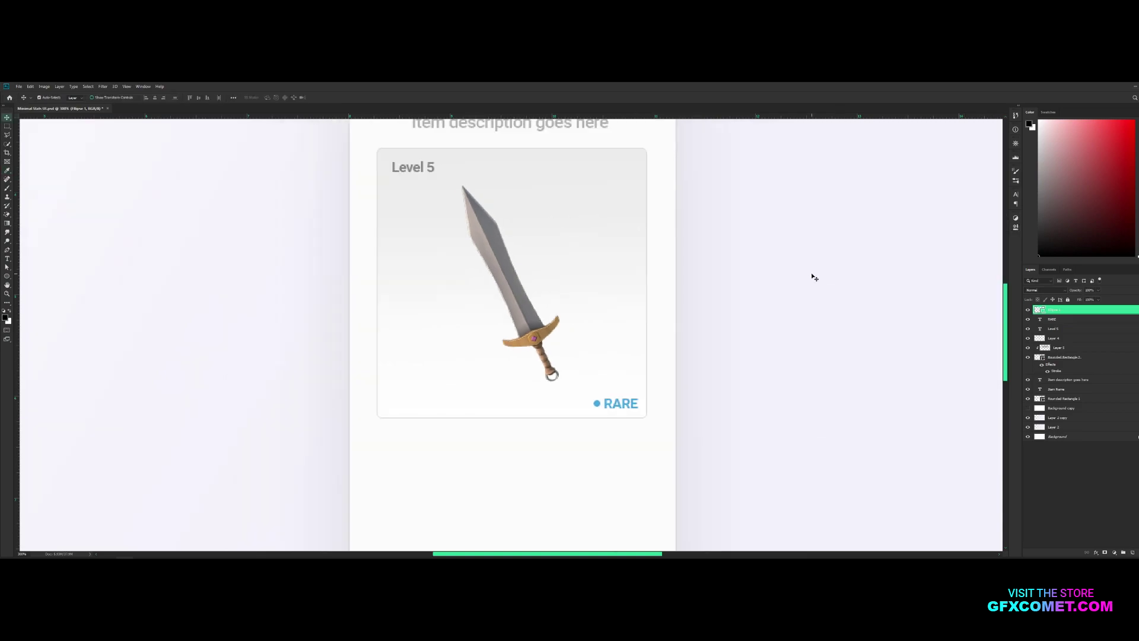
key(ctrl+plus)
key(ctrl+minus)
key(ctrl+s)
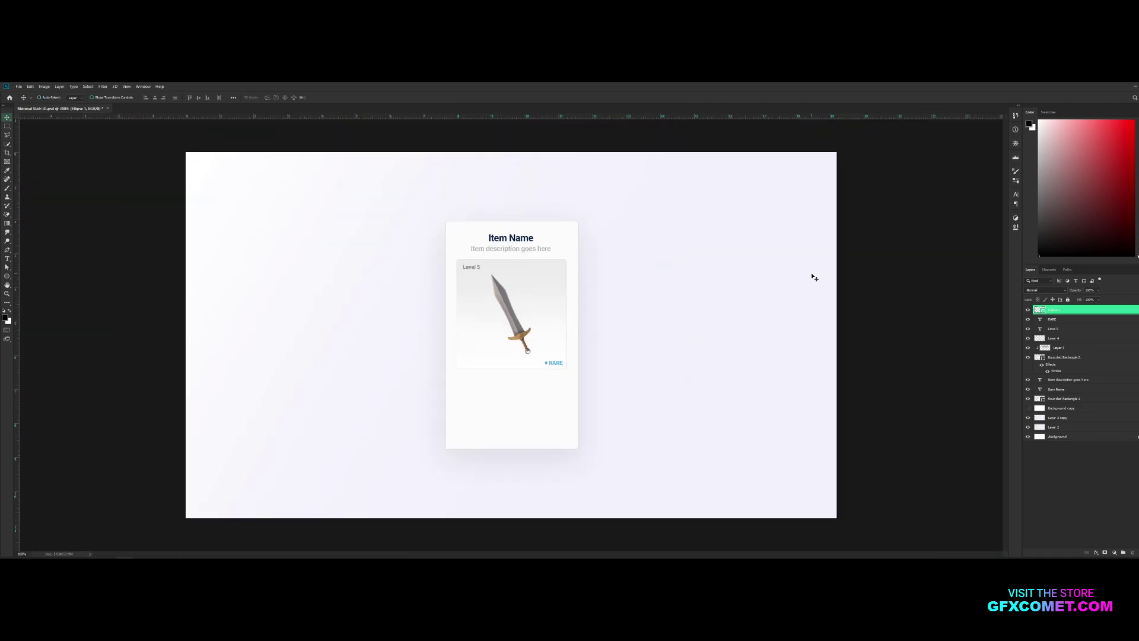
click(472, 267)
Step: Duplicate the Level 5 text below the sword panel and clear it for the 30,000 / 60,000 label
drag(1053, 329, 1054, 308)
drag(578, 286, 618, 397)
key(t)
click(512, 378)
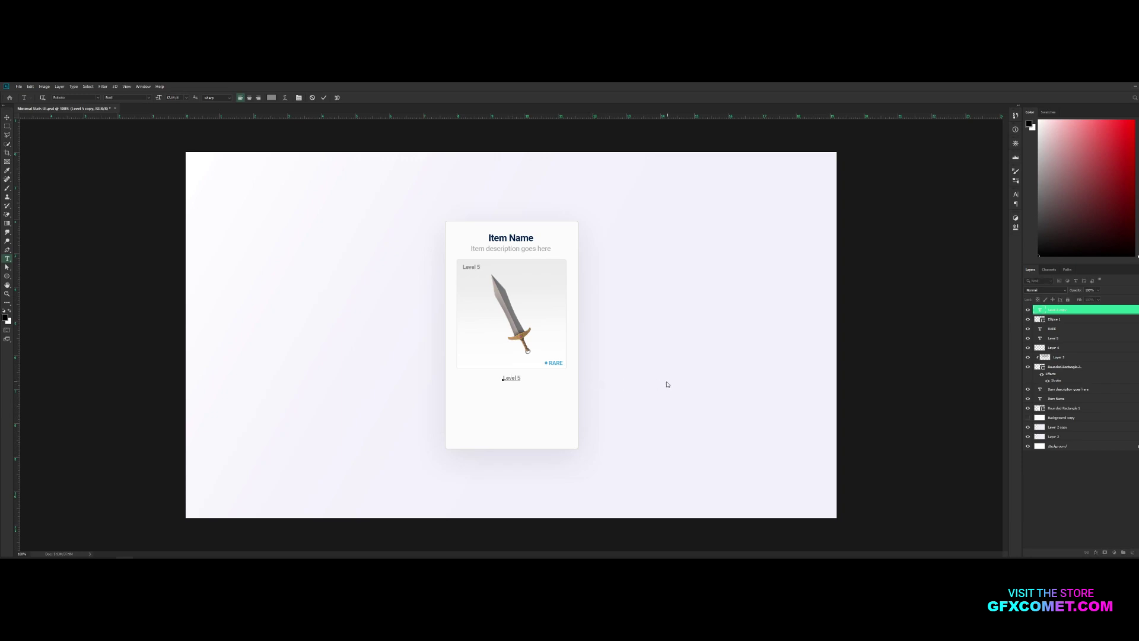
key(ctrl+a)
key(BackSpace)
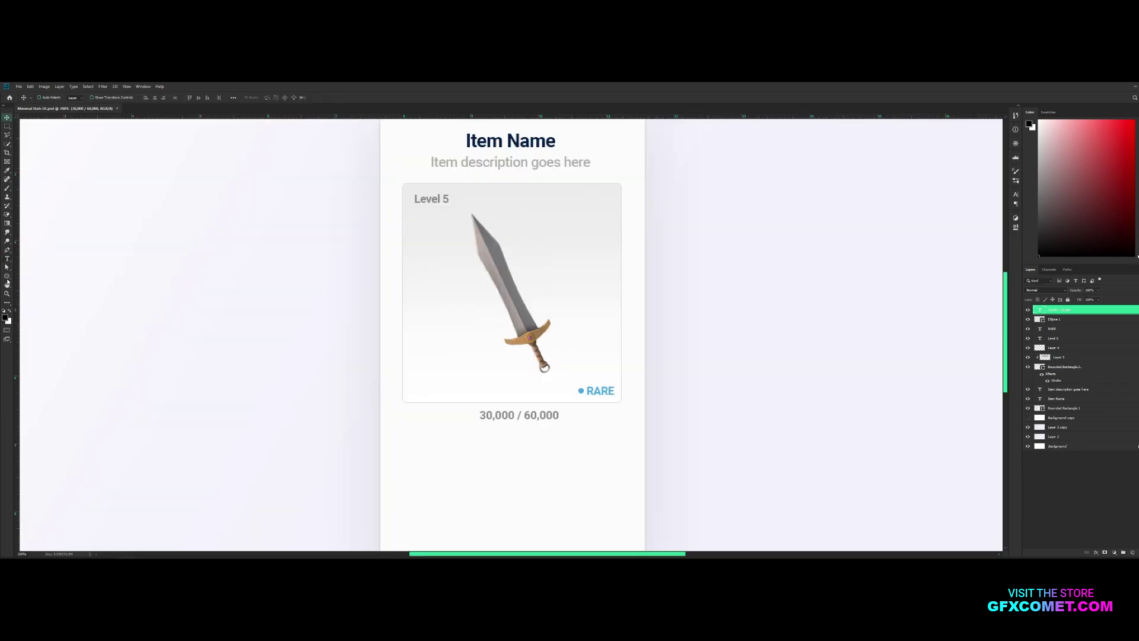
Step: Switch to the Rounded Rectangle tool and add a new empty layer
right_click(7, 276)
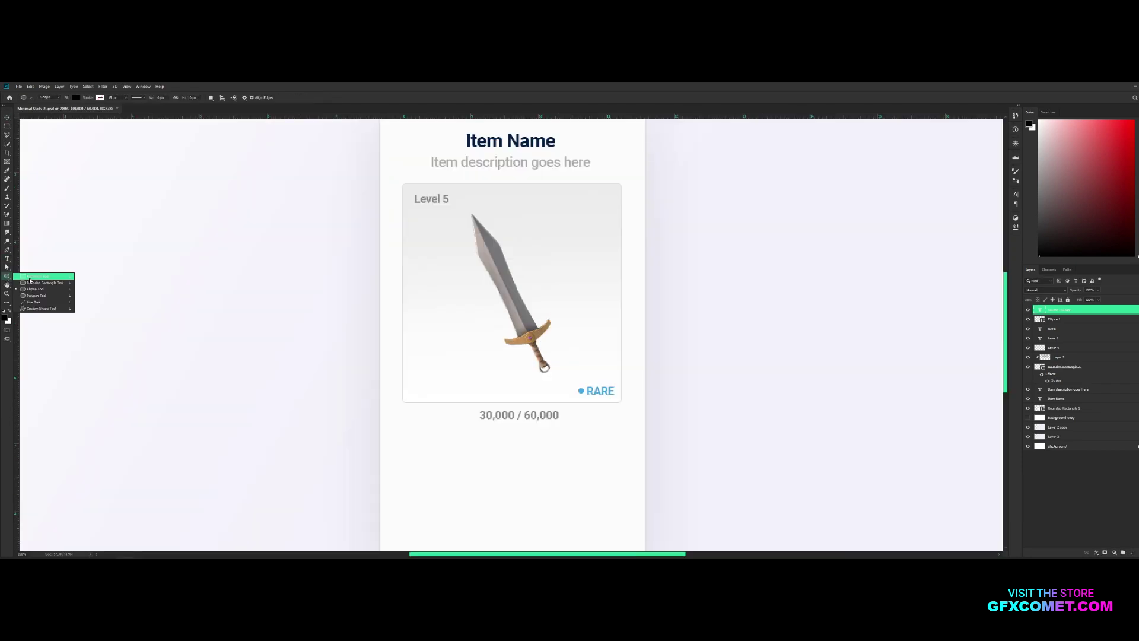
click(49, 285)
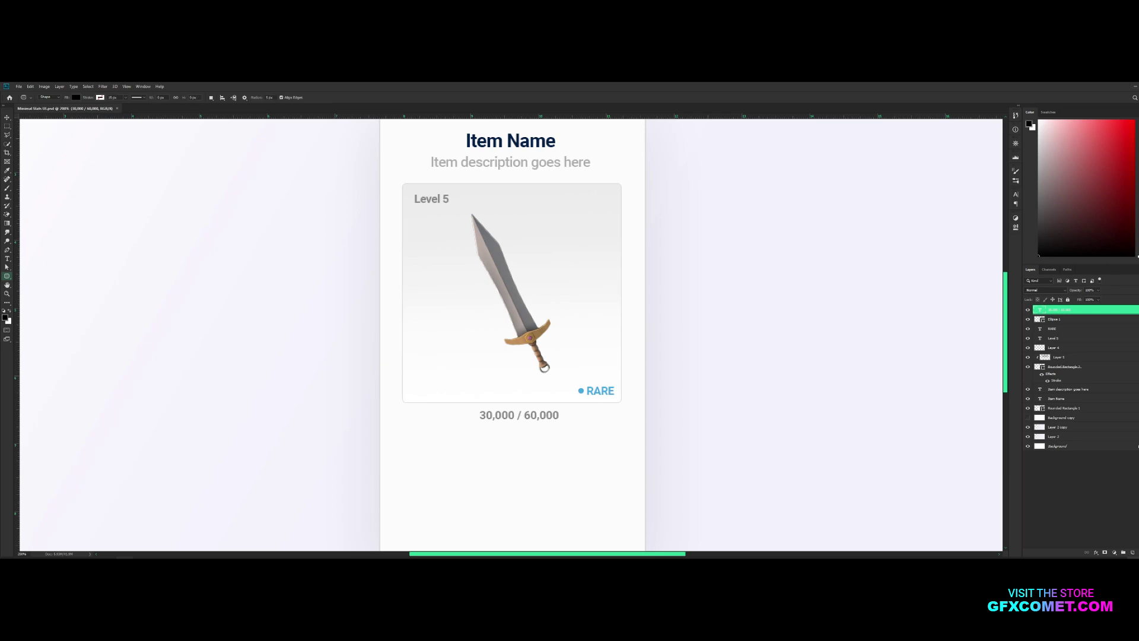
click(1132, 552)
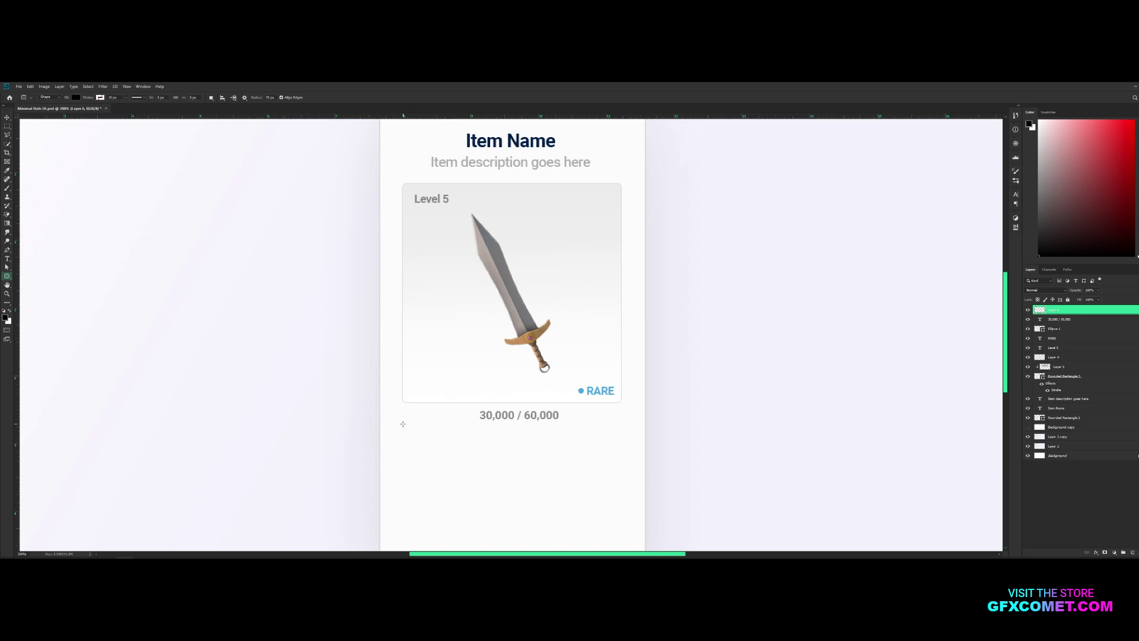
Step: Draw a thin rounded bar under the stats text, align it to the panel edges using a guide, and nudge it up
drag(403, 427, 621, 429)
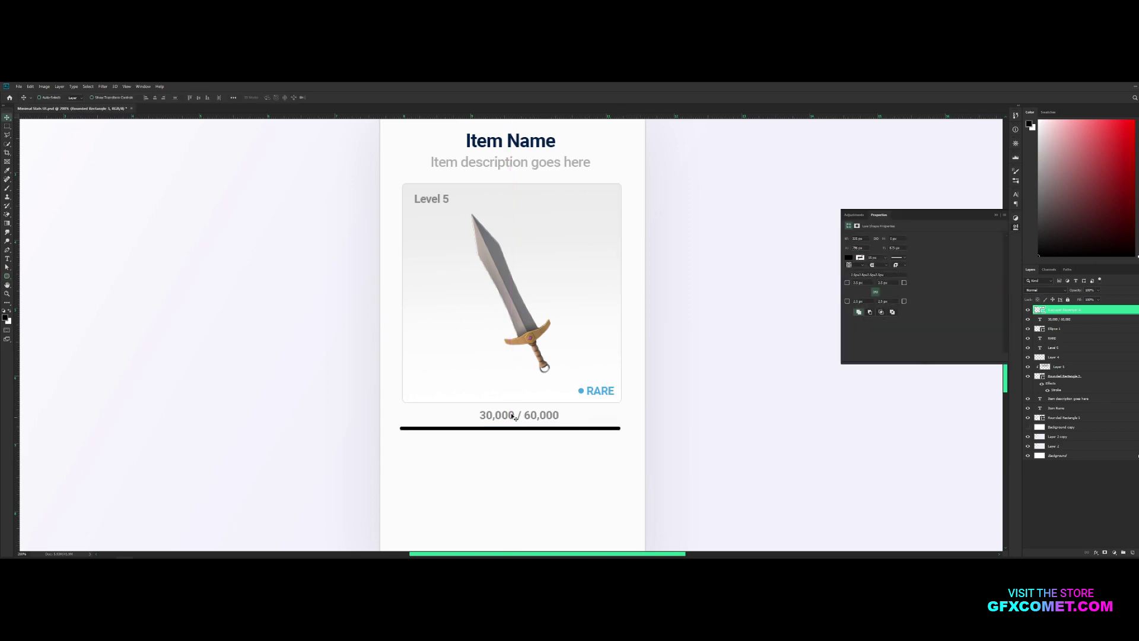
key(v)
drag(16, 367, 404, 378)
key(ctrl+t)
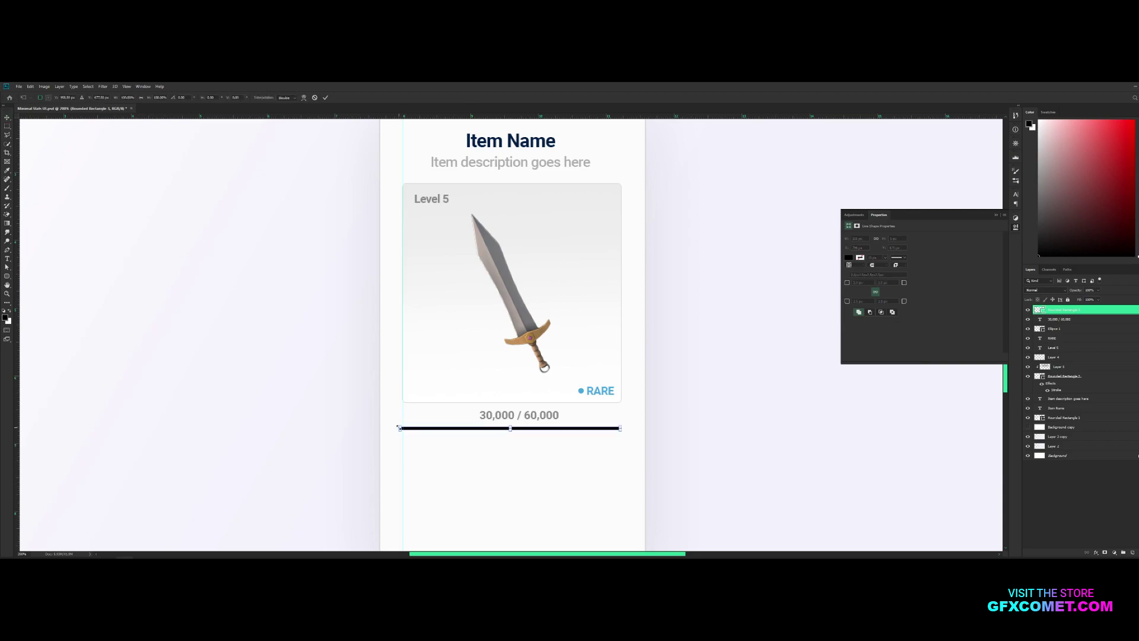
drag(400, 428, 403, 428)
drag(620, 427, 621, 428)
key(Return)
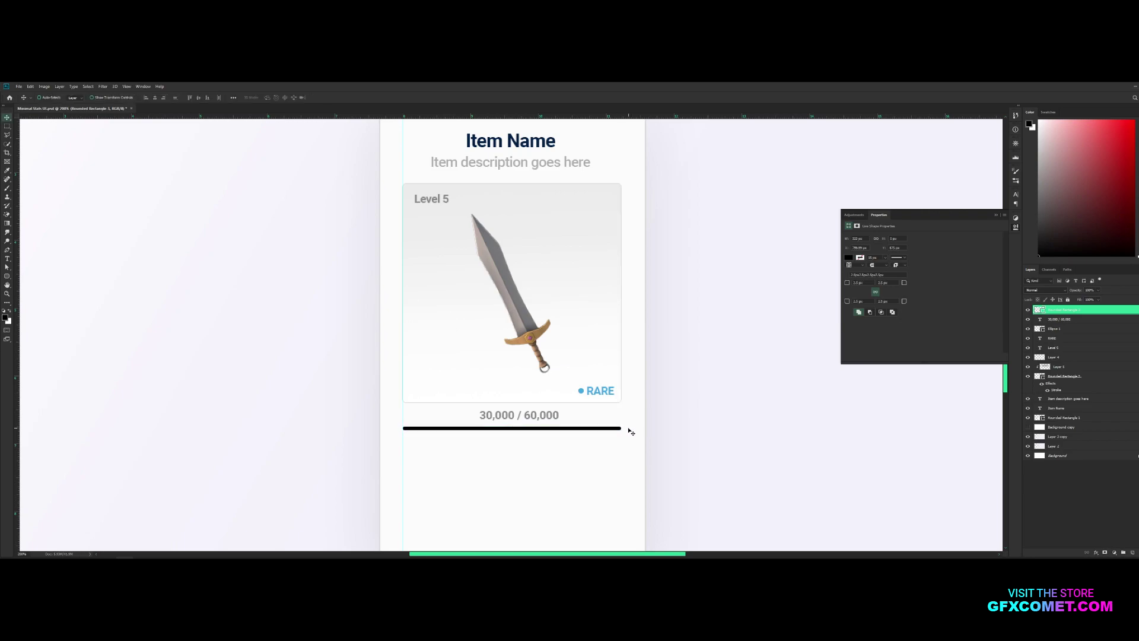
key(Up)
key(Up)
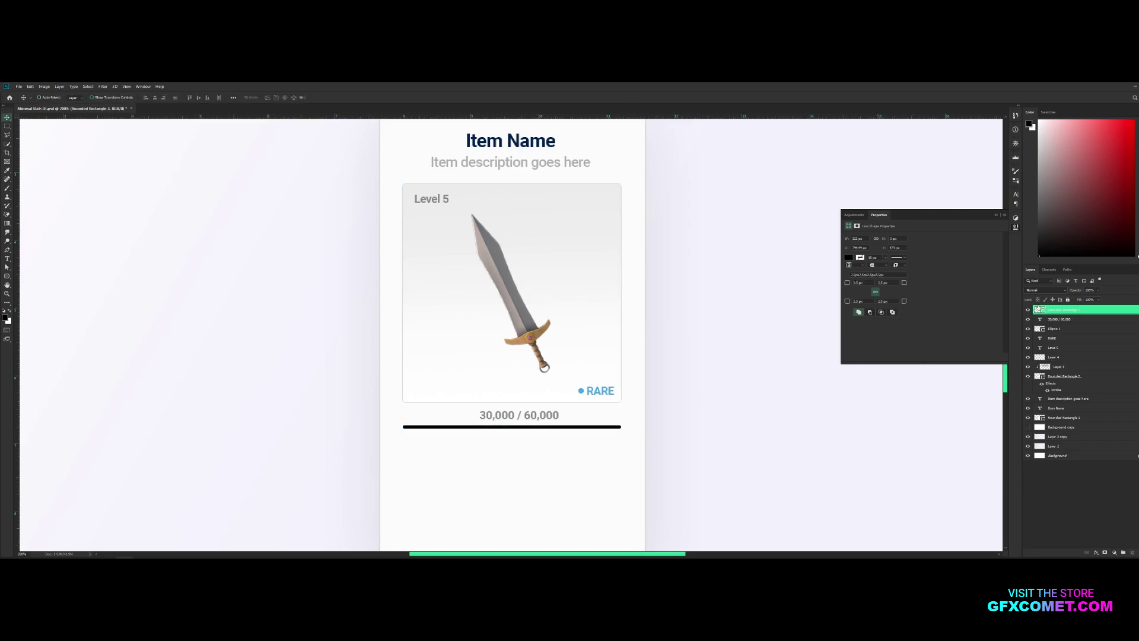
double_click(1037, 307)
Step: Fill the bar with light grey f1f1f1
click(600, 338)
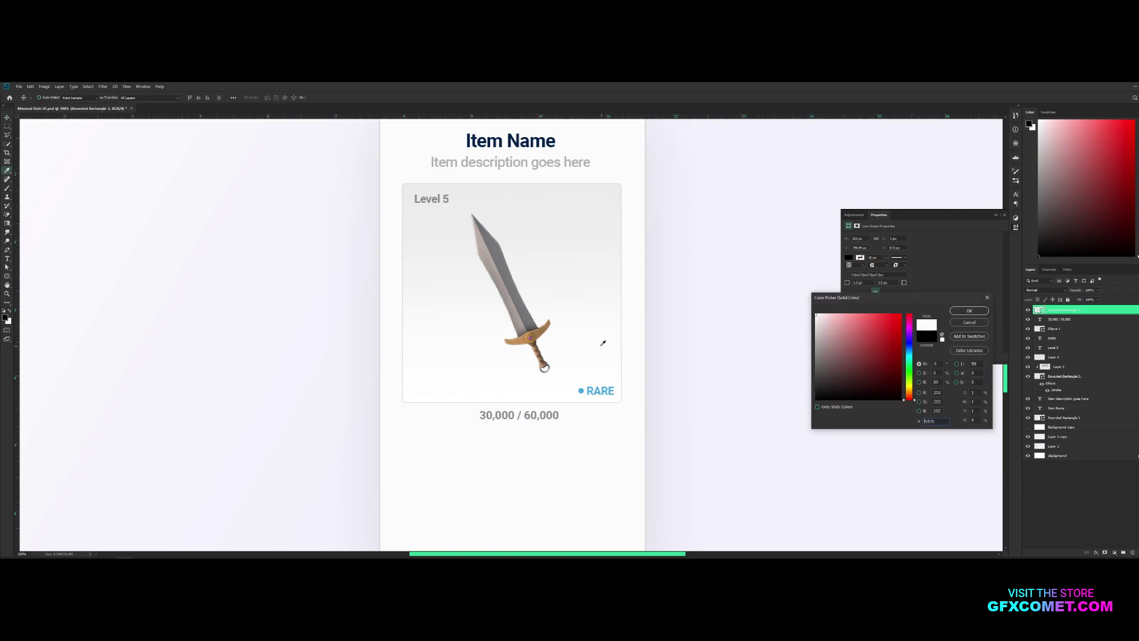
click(595, 290)
click(594, 255)
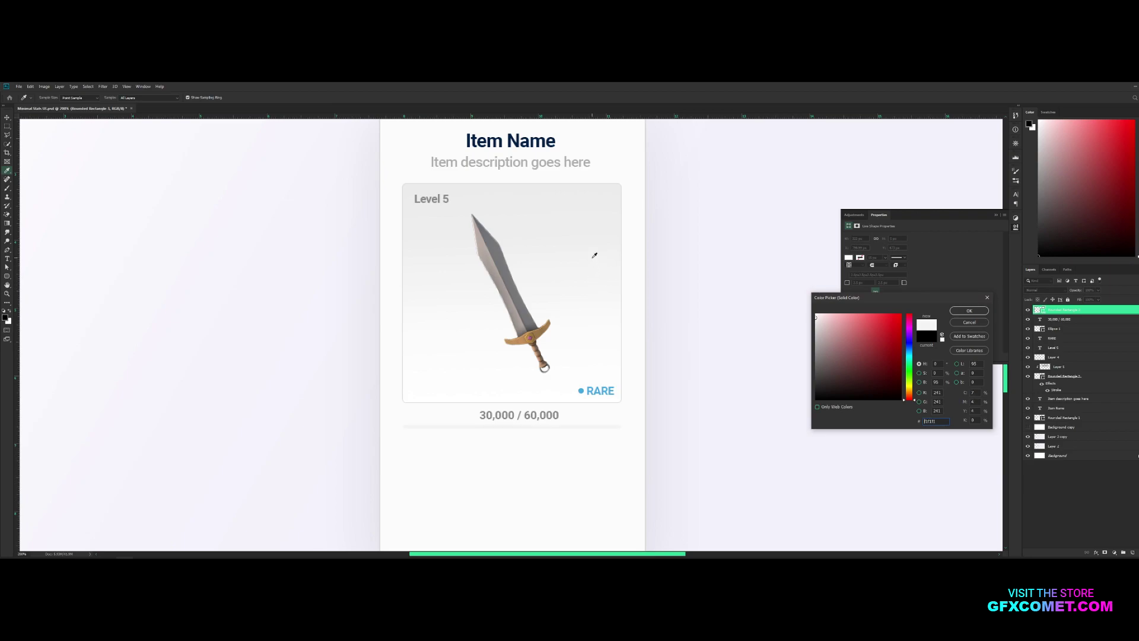
click(968, 310)
click(996, 216)
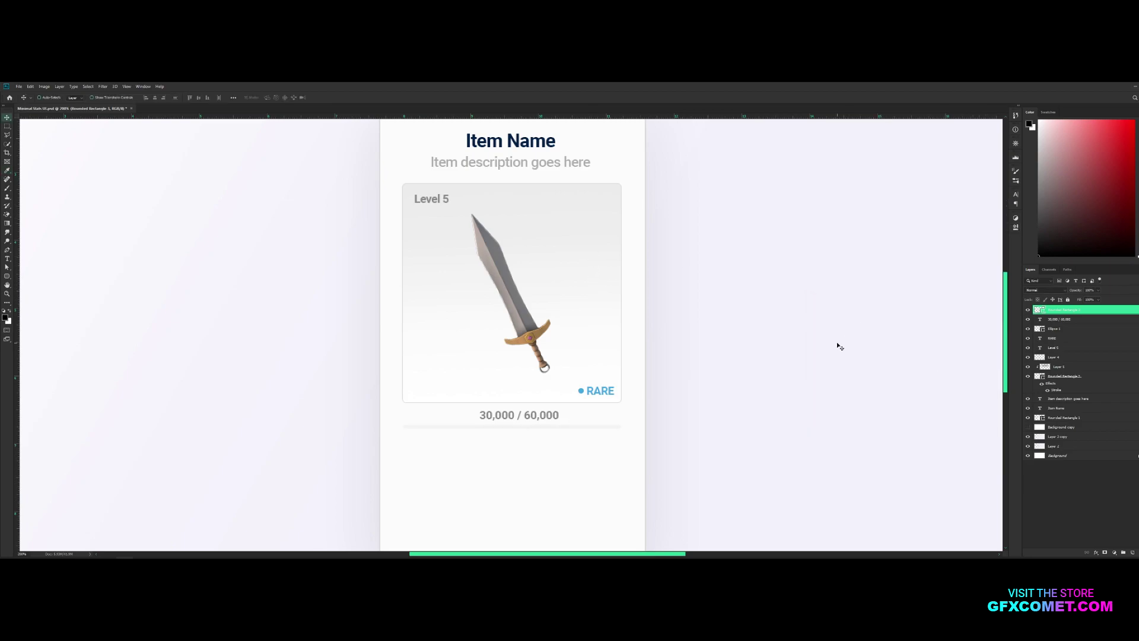
Step: Duplicate the grey bar and give the copy a Normal, 100% opacity Gradient Overlay
key(ctrl+j)
key(alt+l)
key(y)
key(n)
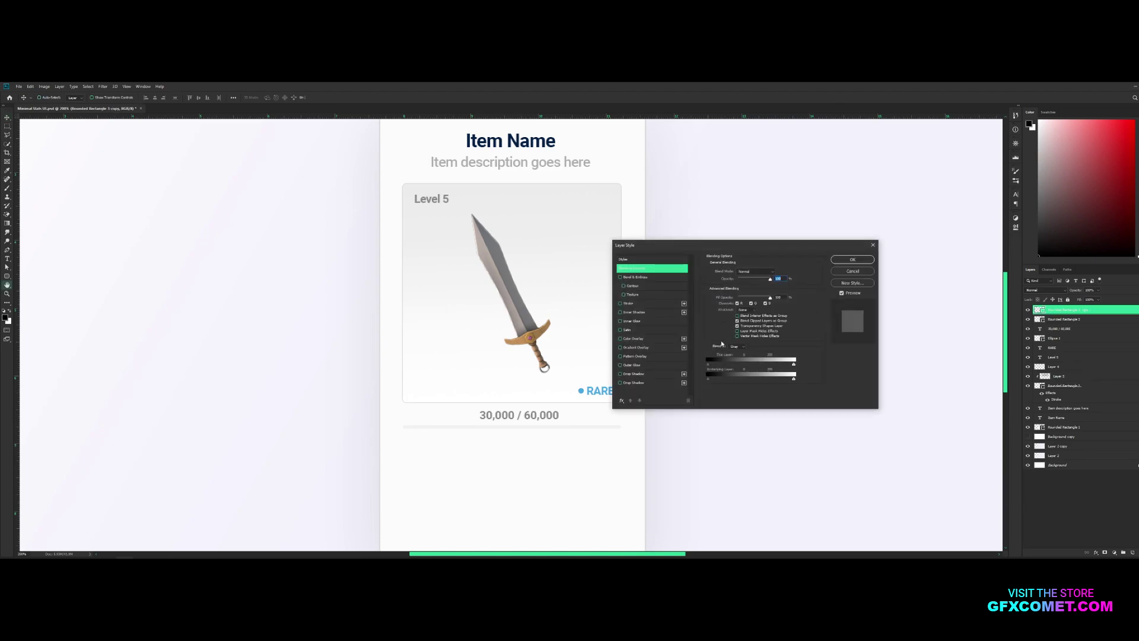
click(652, 347)
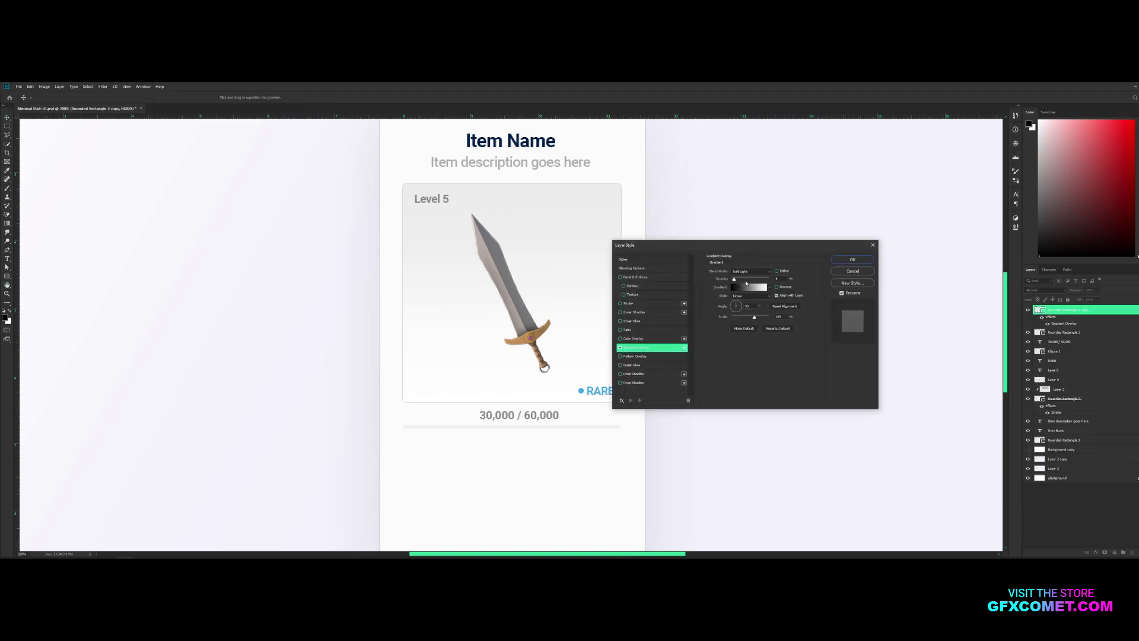
drag(734, 279, 771, 280)
click(752, 271)
click(747, 277)
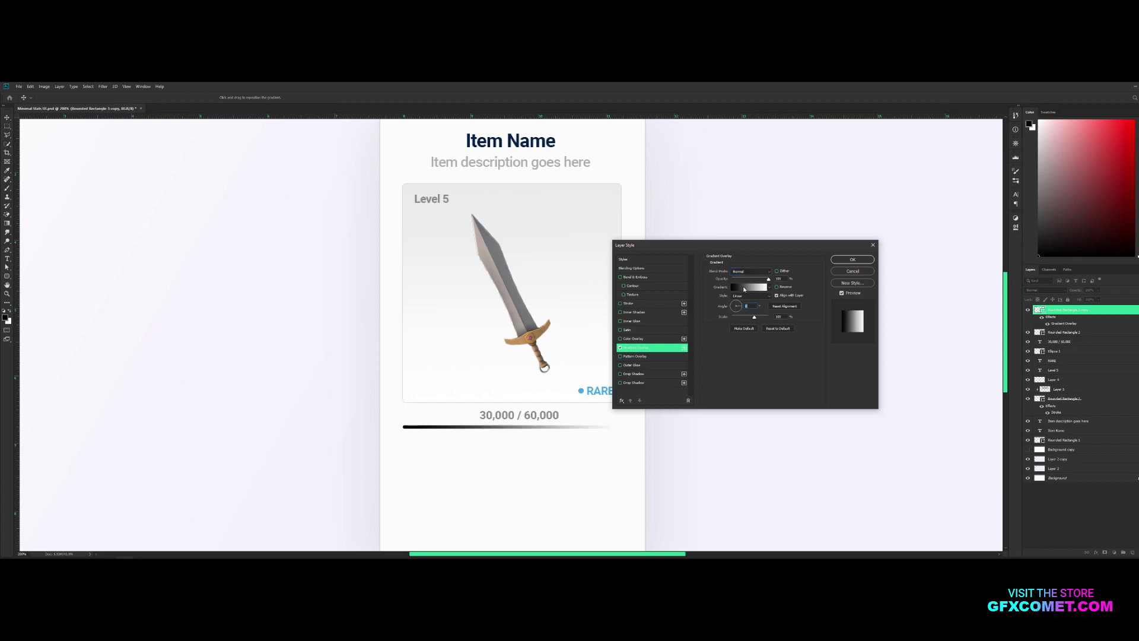
click(745, 286)
Step: Set the gradient to run from sky blue 05b5ff to deep blue 0054ff and apply it
click(867, 390)
double_click(867, 390)
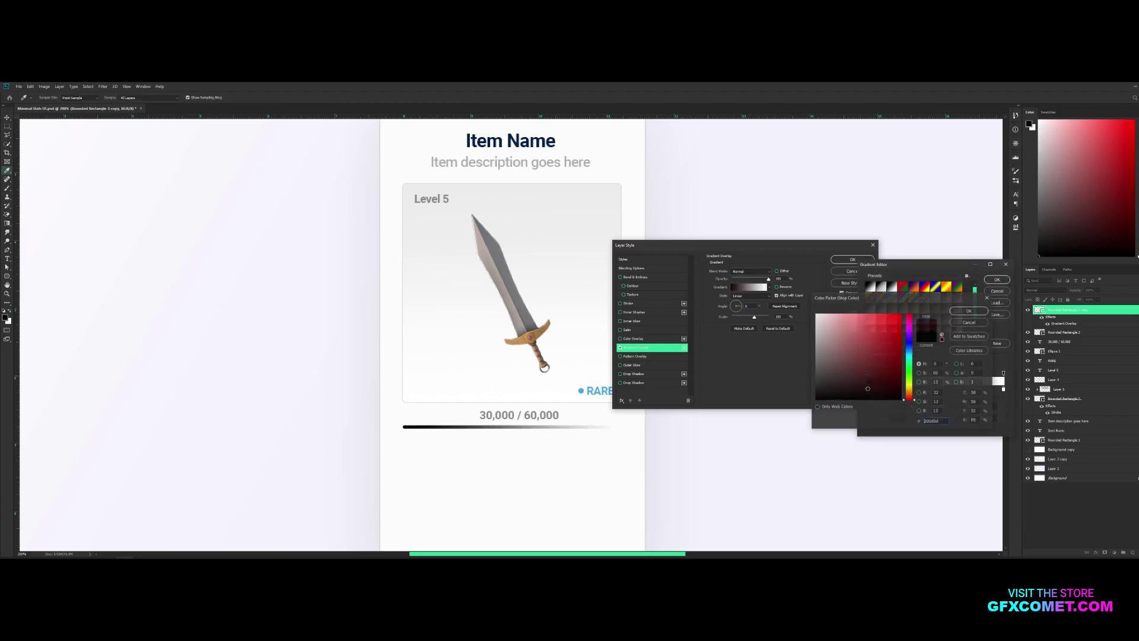
text(1ca8e2)
click(899, 313)
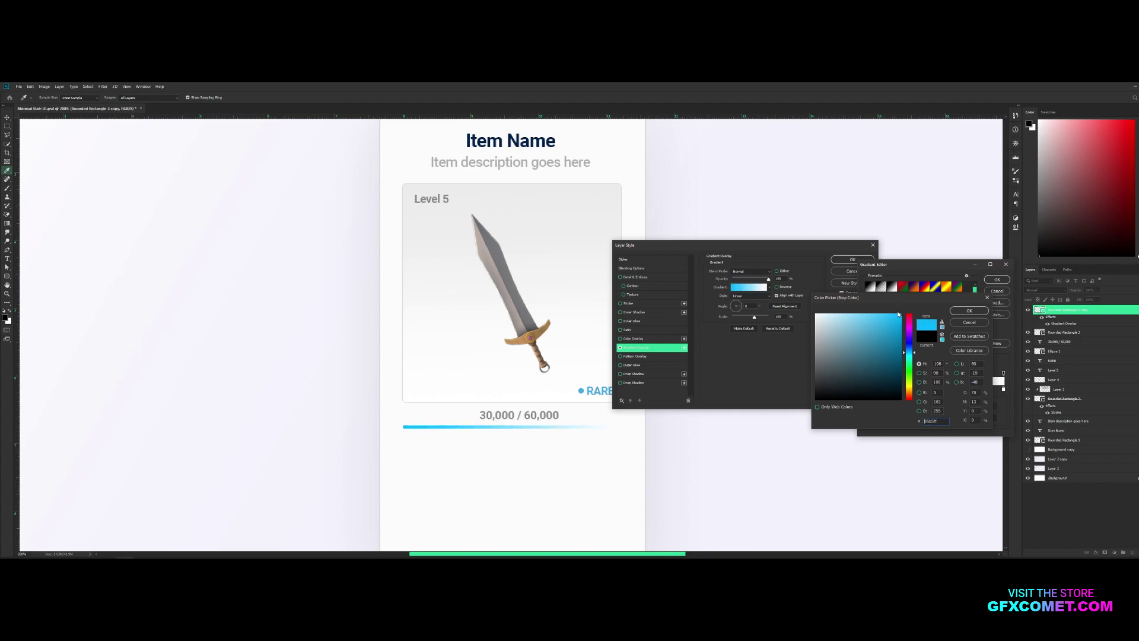
click(983, 313)
double_click(1003, 390)
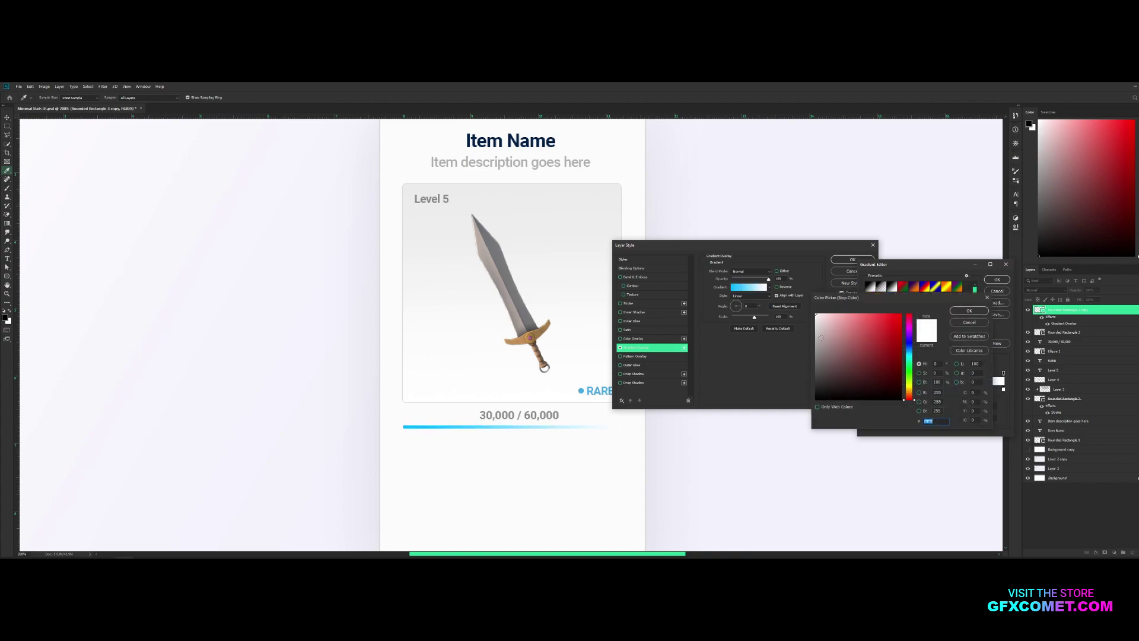
click(910, 347)
click(900, 313)
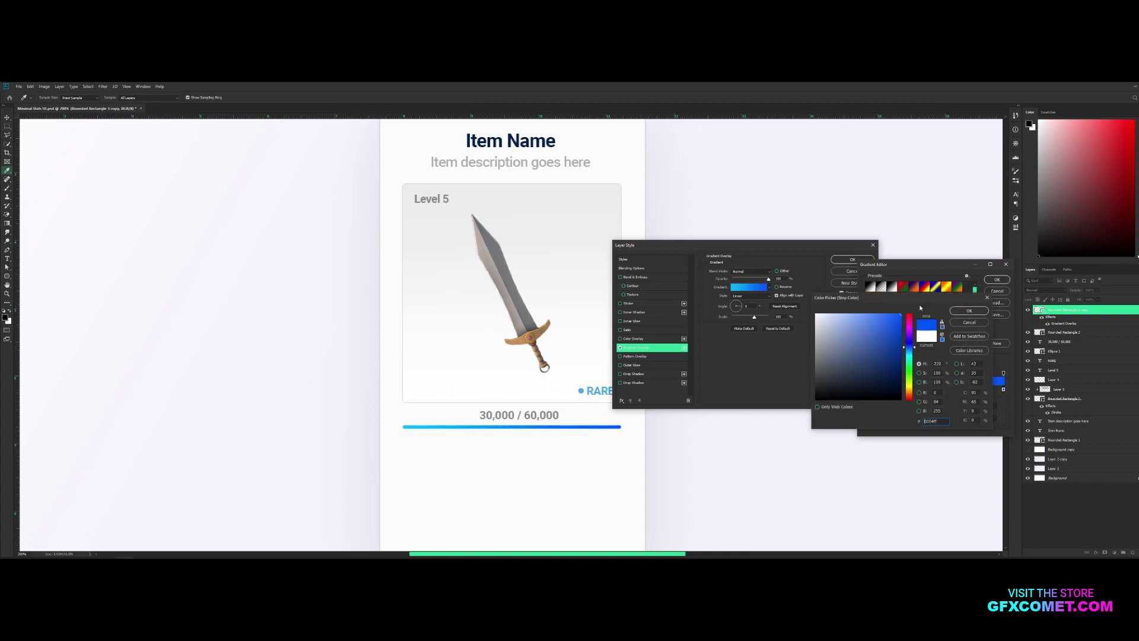
click(969, 310)
click(997, 279)
click(852, 259)
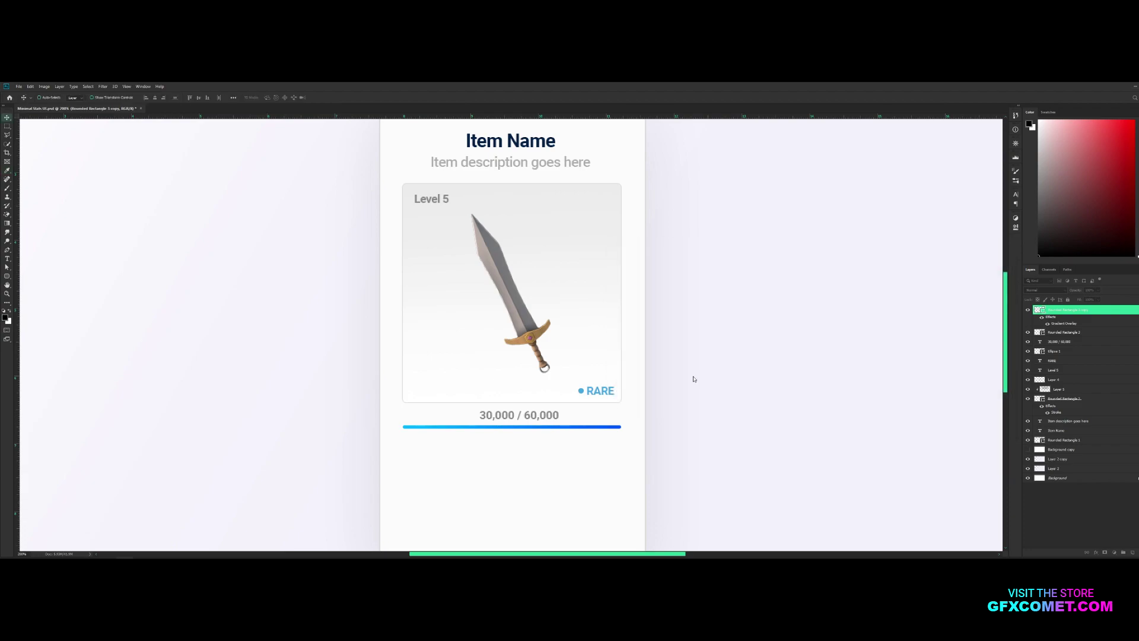
Step: Shorten the blue gradient bar to about half the grey track
key(ctrl+t)
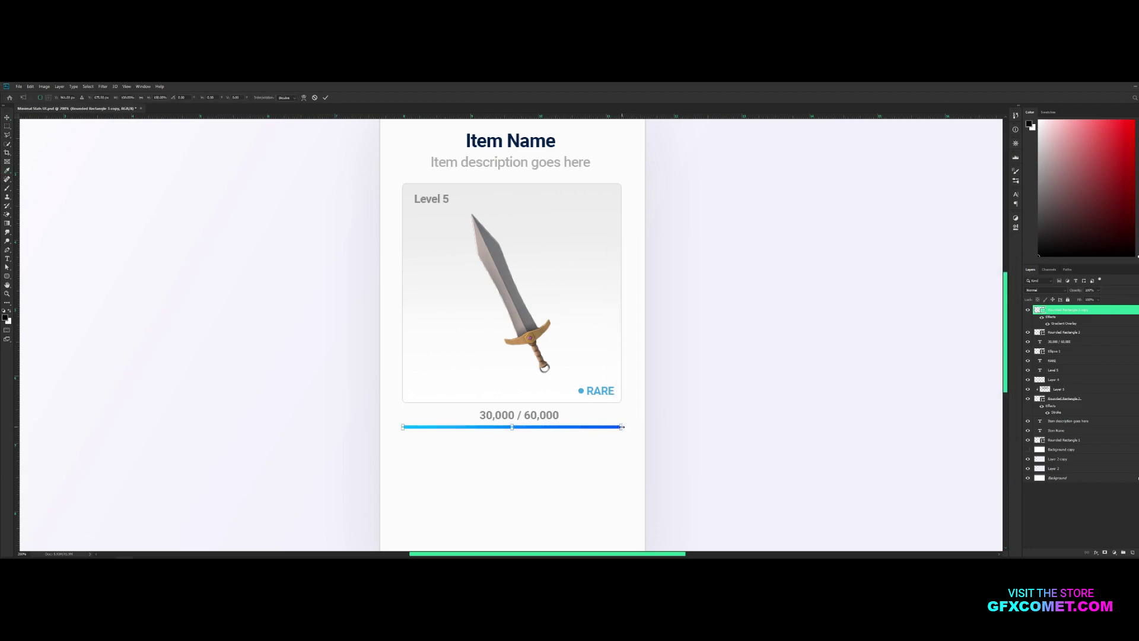
drag(622, 427, 519, 426)
key(Return)
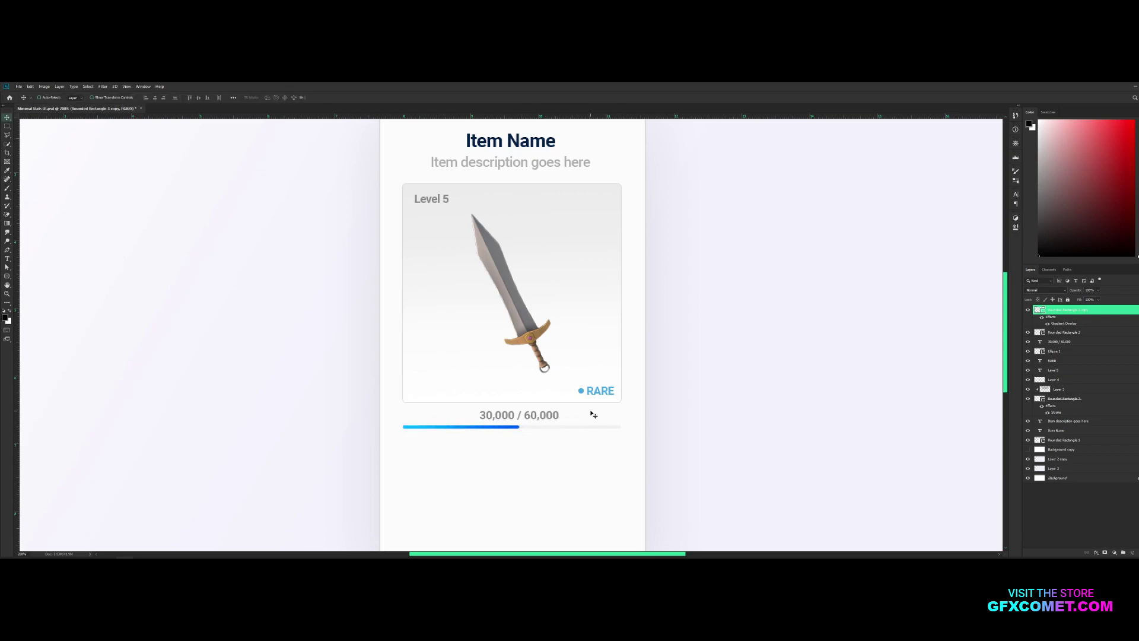
Step: Retype the stats label as '500 / 1,000'
key(t)
click(534, 415)
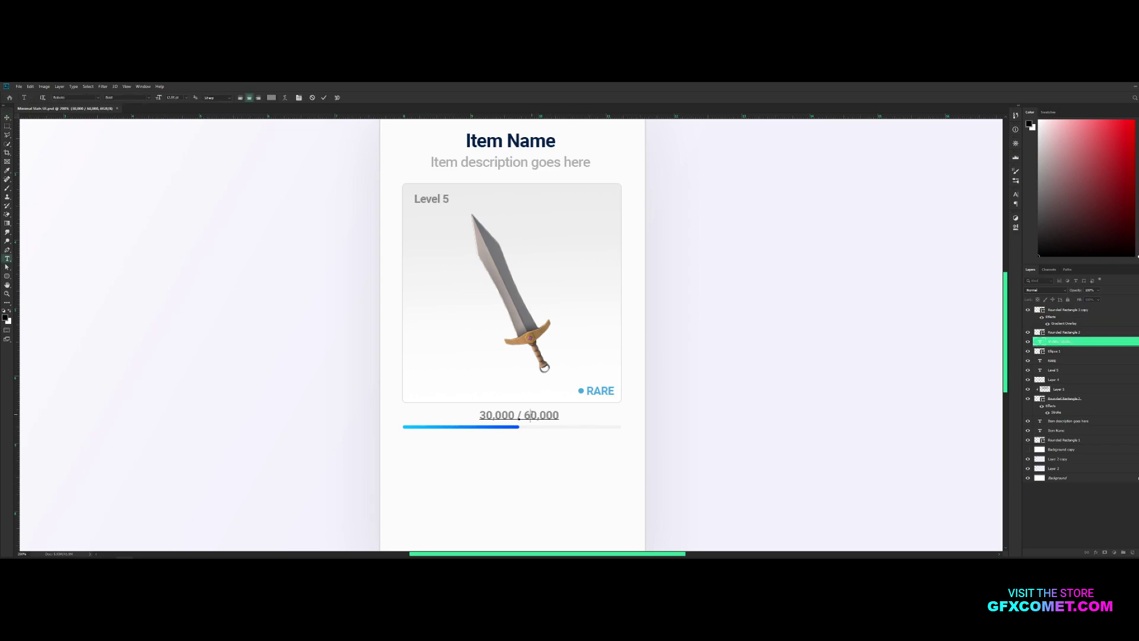
key(ctrl+a)
key(BackSpace)
text(500)
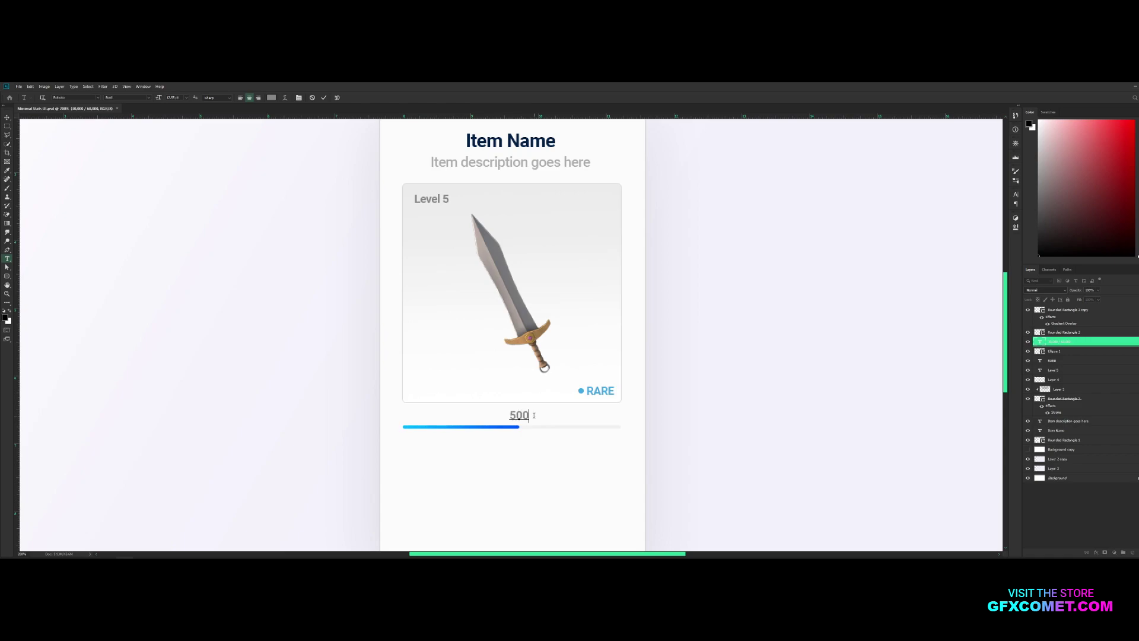
text( / 1,000)
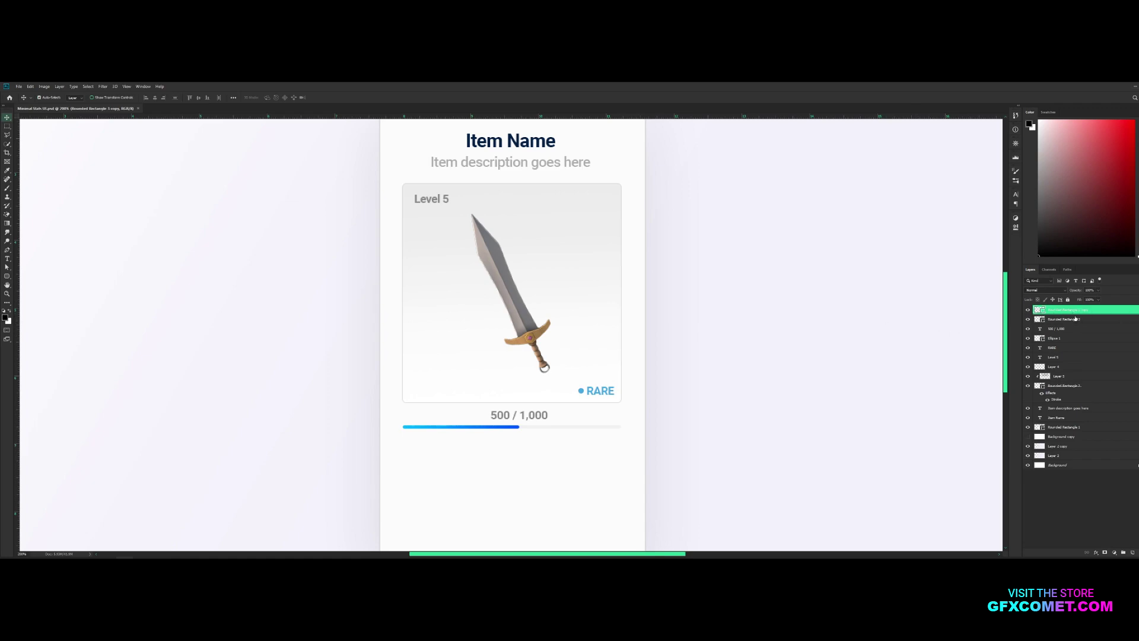
key(ctrl+j)
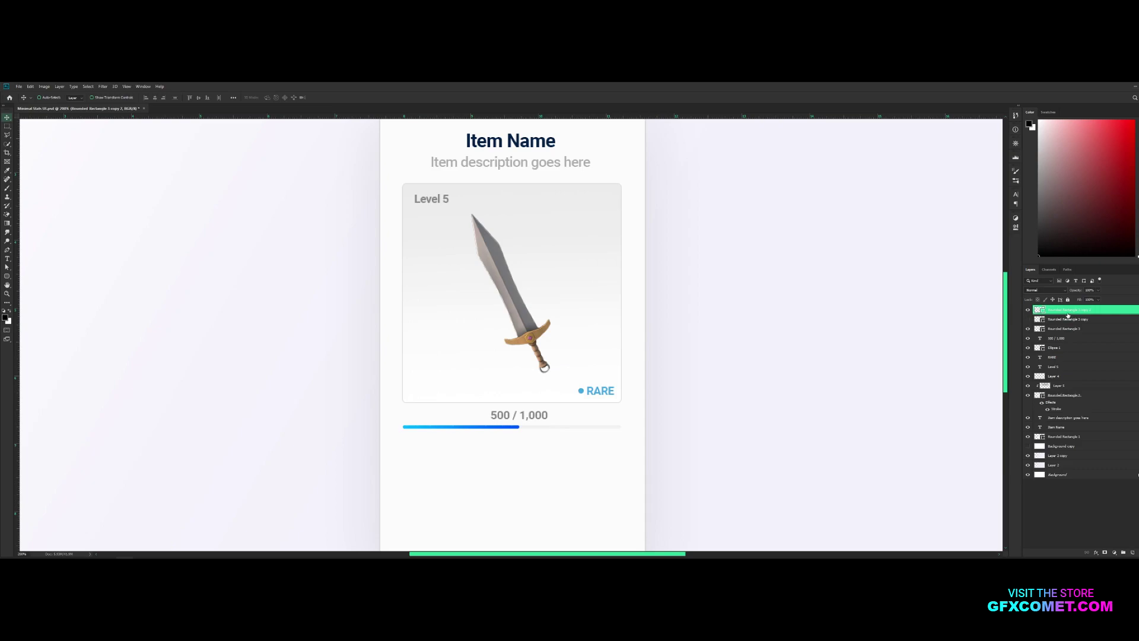
Step: Move the bar copy below the original, rasterize its layer style, and shift its hue to green
drag(1076, 312, 1046, 315)
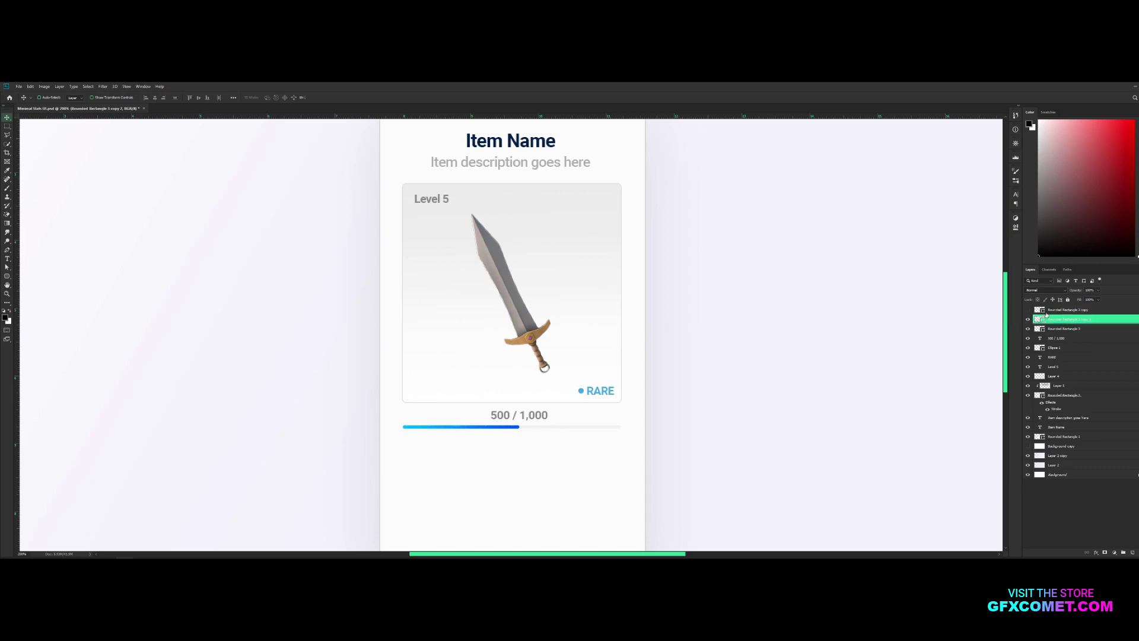
right_click(1120, 321)
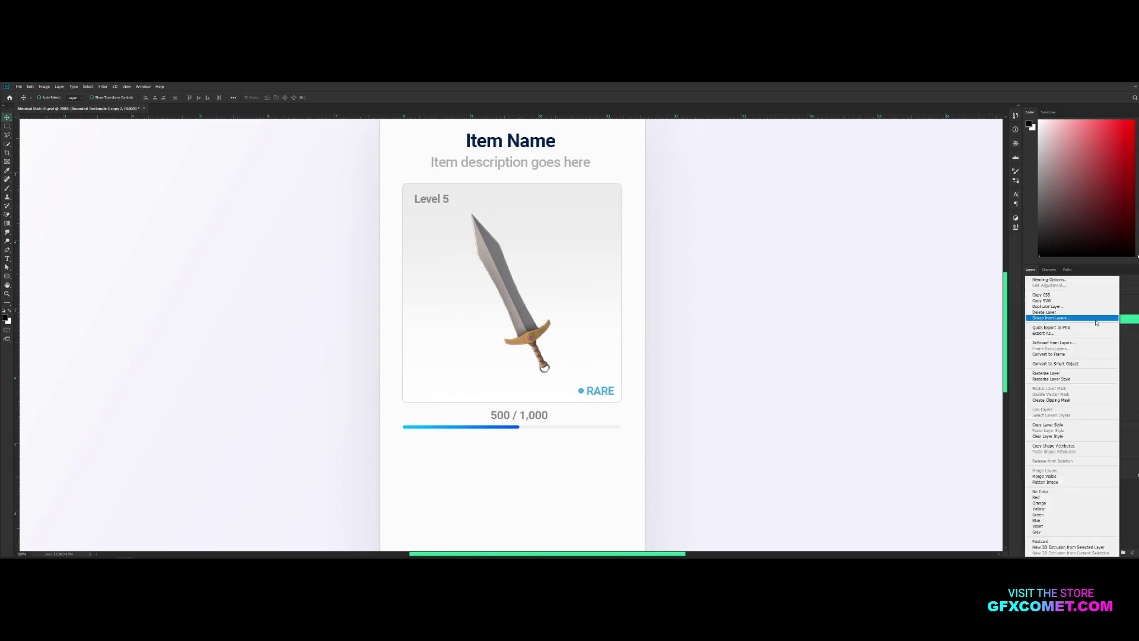
click(1131, 321)
right_click(1120, 321)
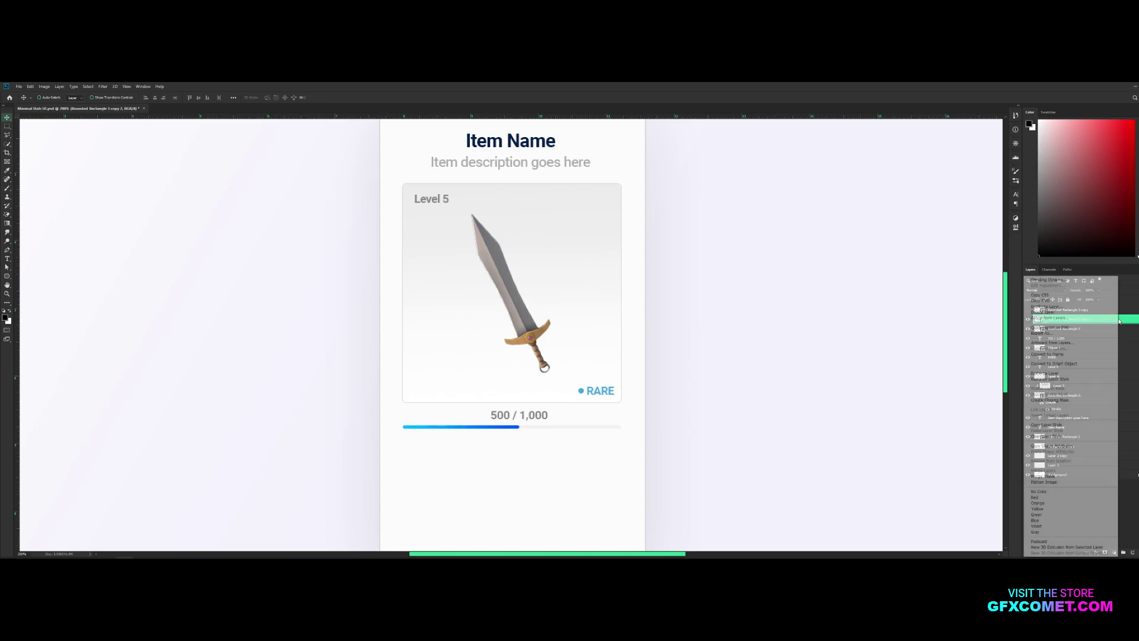
click(1066, 379)
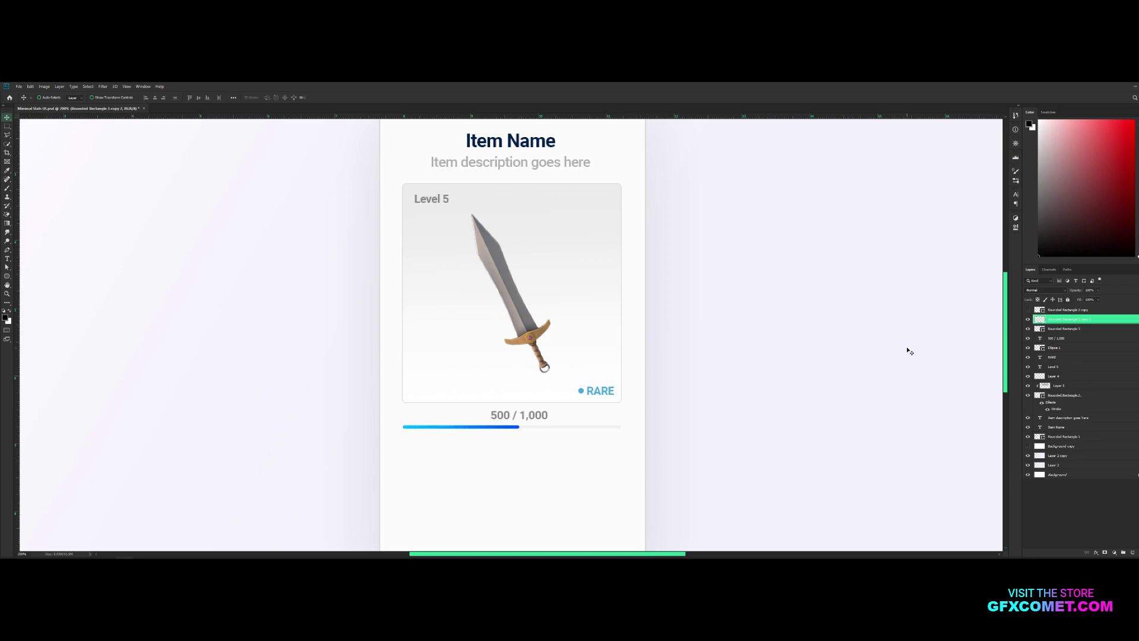
key(ctrl+u)
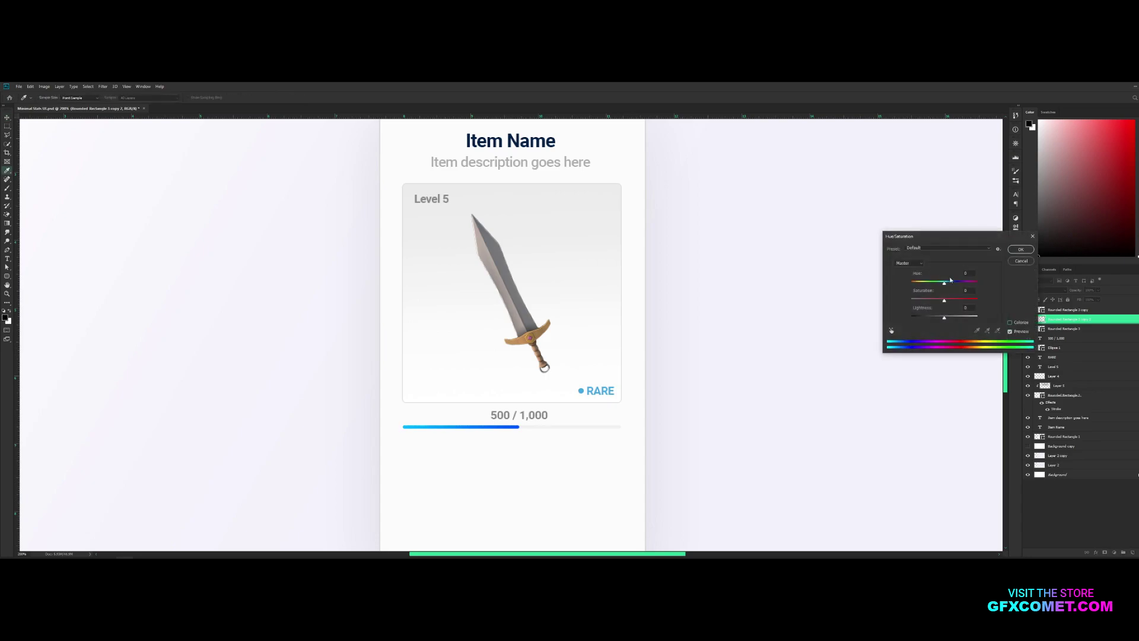
drag(945, 283, 929, 282)
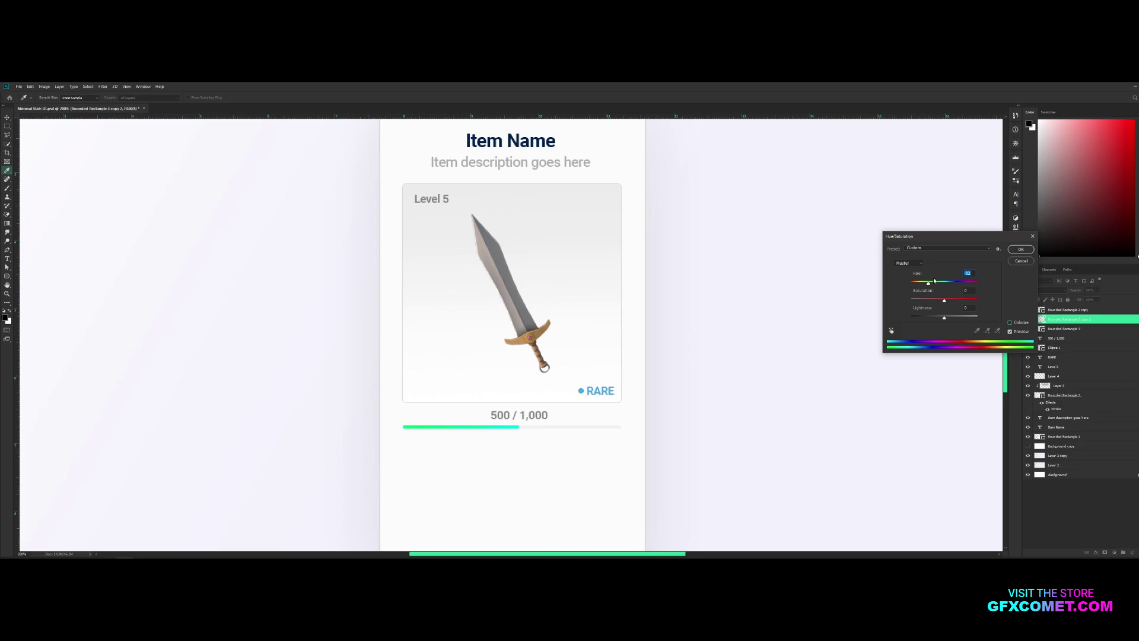
click(1021, 250)
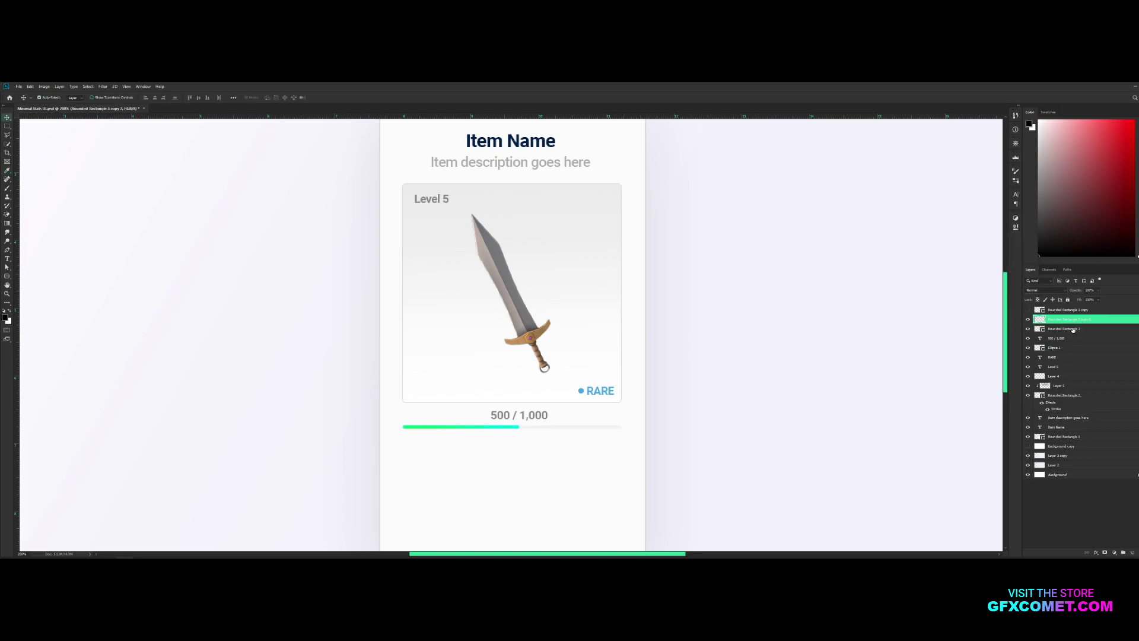
Step: Group the green bar together with the grey track
shift+click(1081, 329)
click(1092, 319)
shift+click(1054, 330)
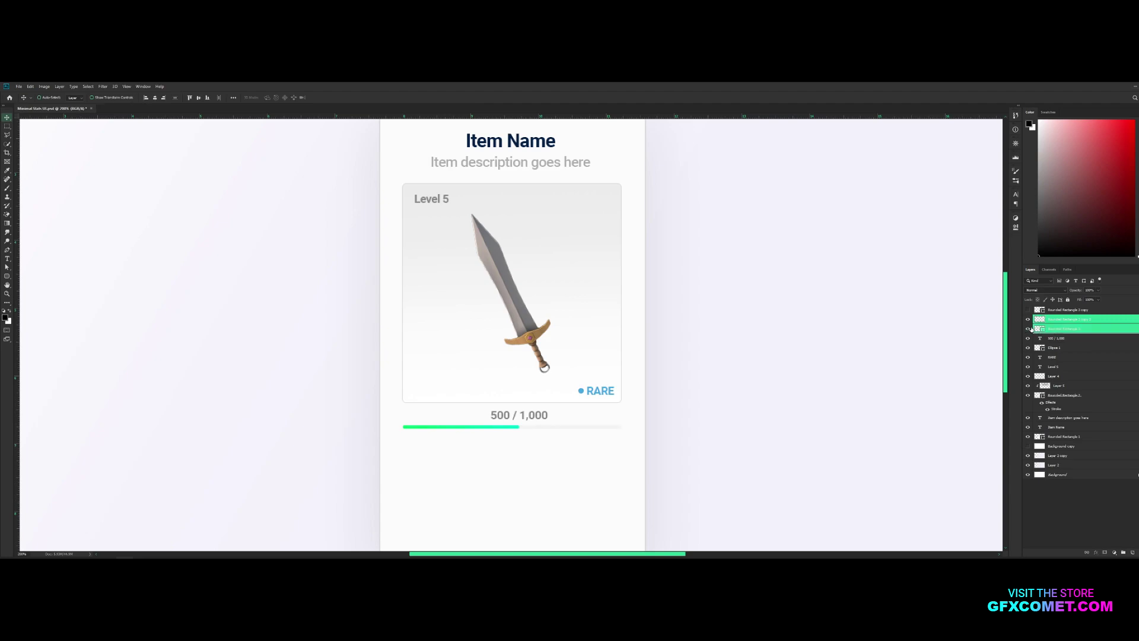
key(ctrl+g)
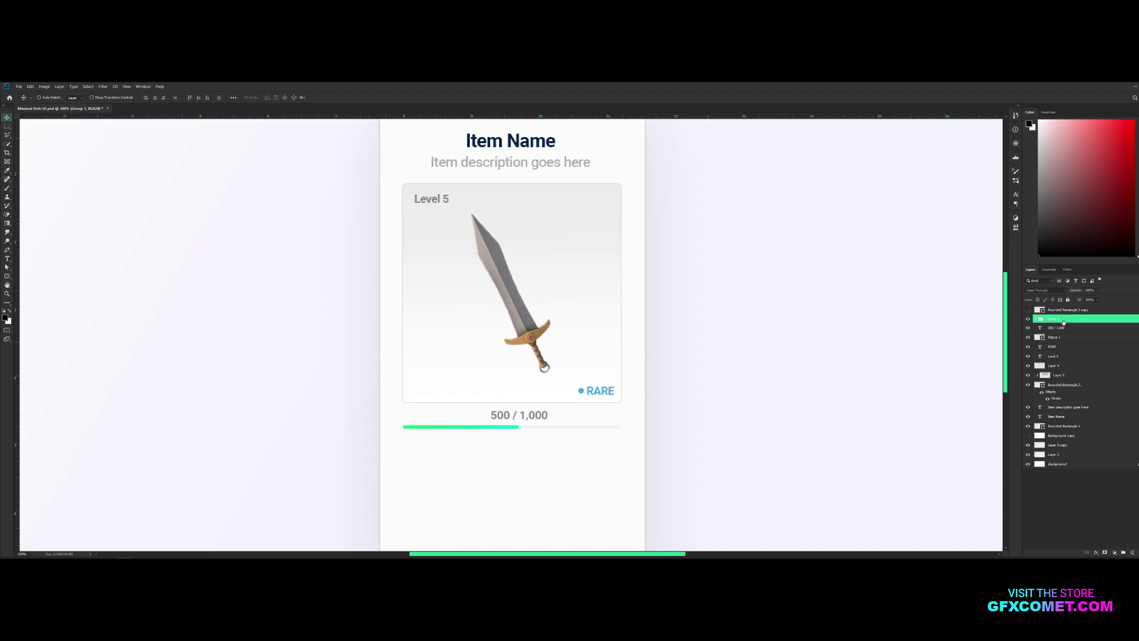
Step: Name the new group 'EXP'
double_click(1062, 322)
click(852, 274)
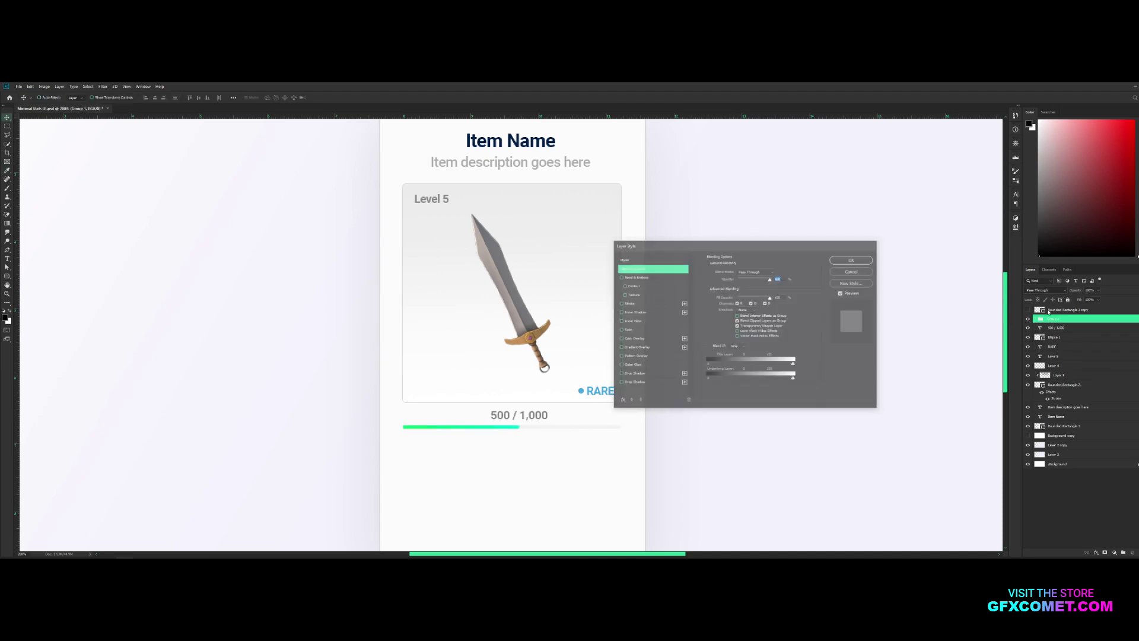
double_click(1055, 320)
text(EXP)
key(Return)
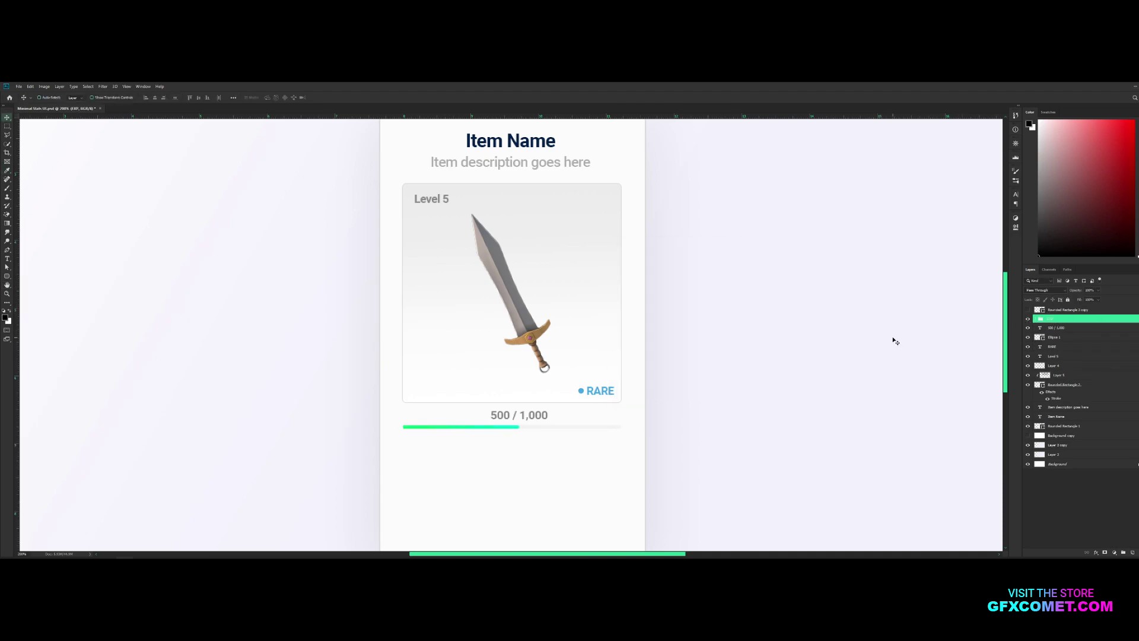
Step: Move the counter text above the bar's left end and resize it
key(ctrl+minus)
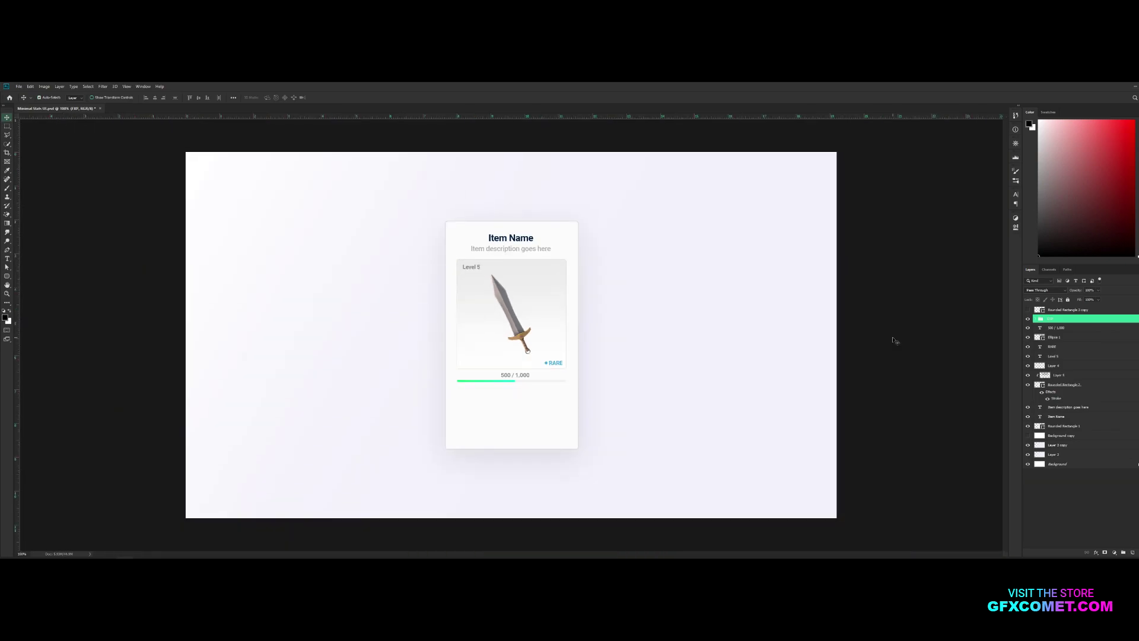
key(ctrl+plus)
drag(671, 412, 671, 393)
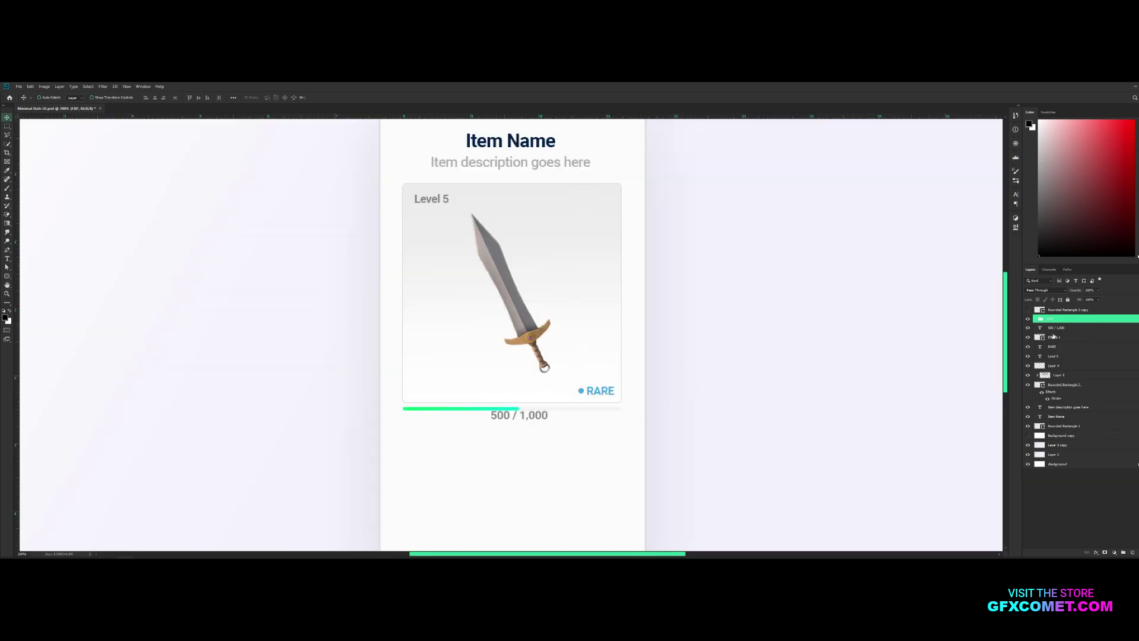
click(1053, 328)
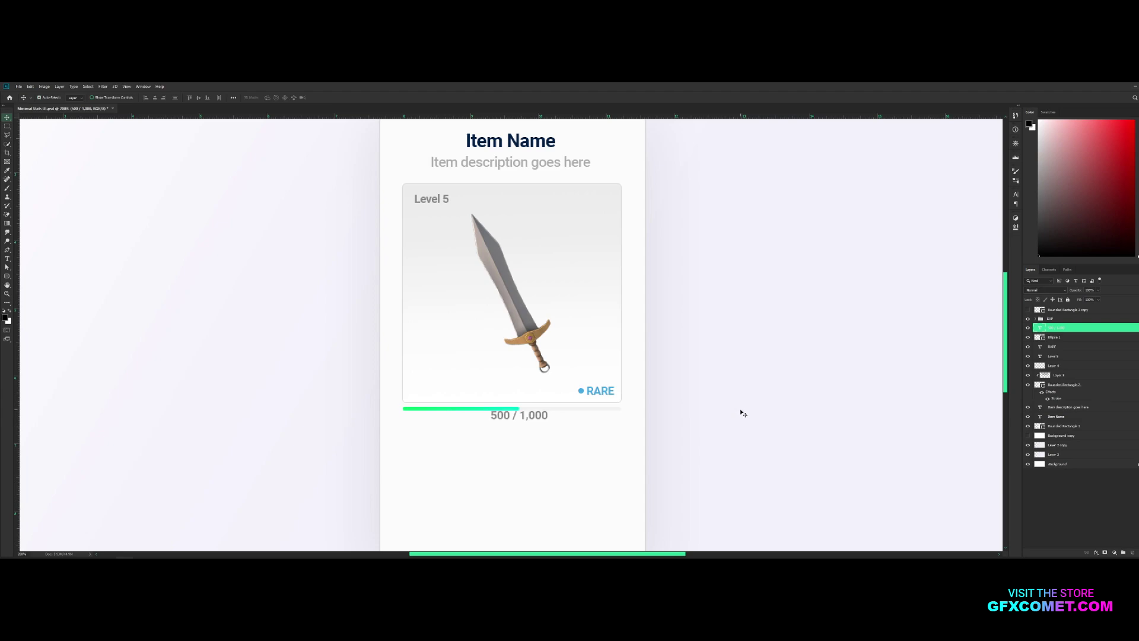
key(ctrl+z)
drag(539, 390, 452, 418)
key(ctrl+t)
key(Return)
Step: Trim the counter to '500' and place a duplicate toward the bar's right
key(t)
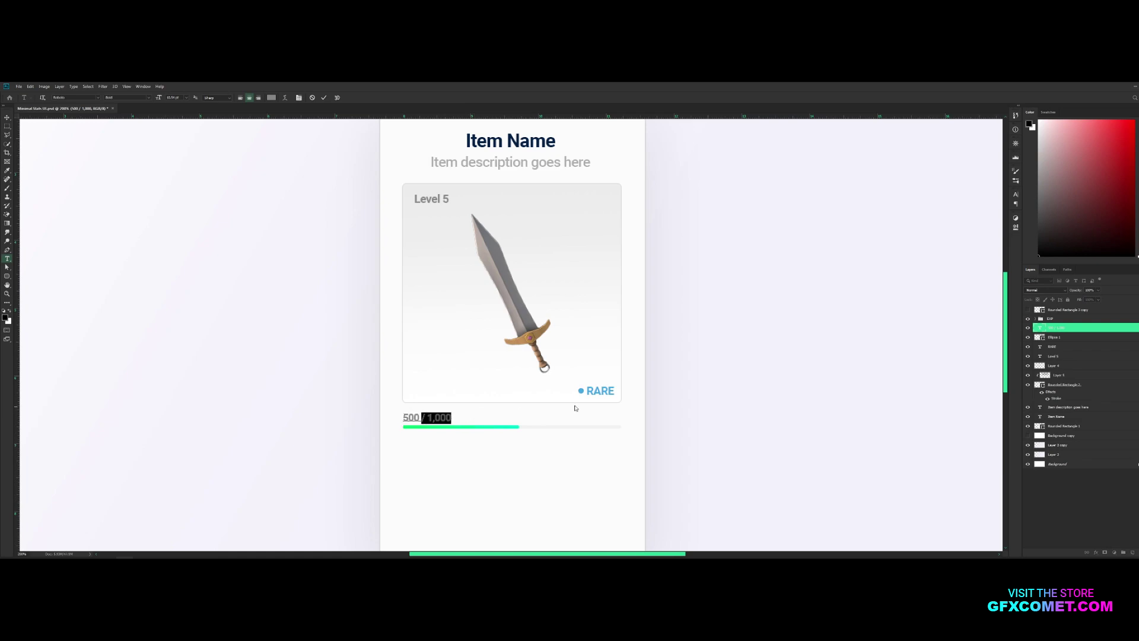
key(BackSpace)
key(ctrl+Return)
key(v)
drag(425, 410, 499, 417)
Step: Retype the right-hand copy as '1,000' and align it with the bar's right end
key(t)
double_click(493, 417)
text(/ 1,000)
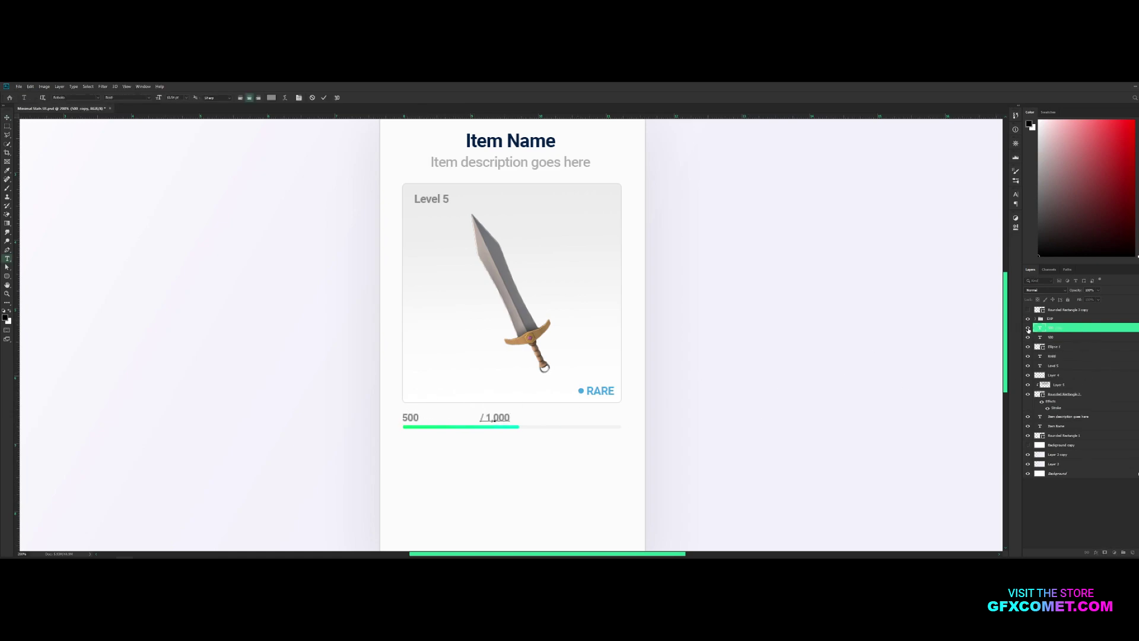
key(ctrl+Return)
key(v)
drag(621, 384, 745, 384)
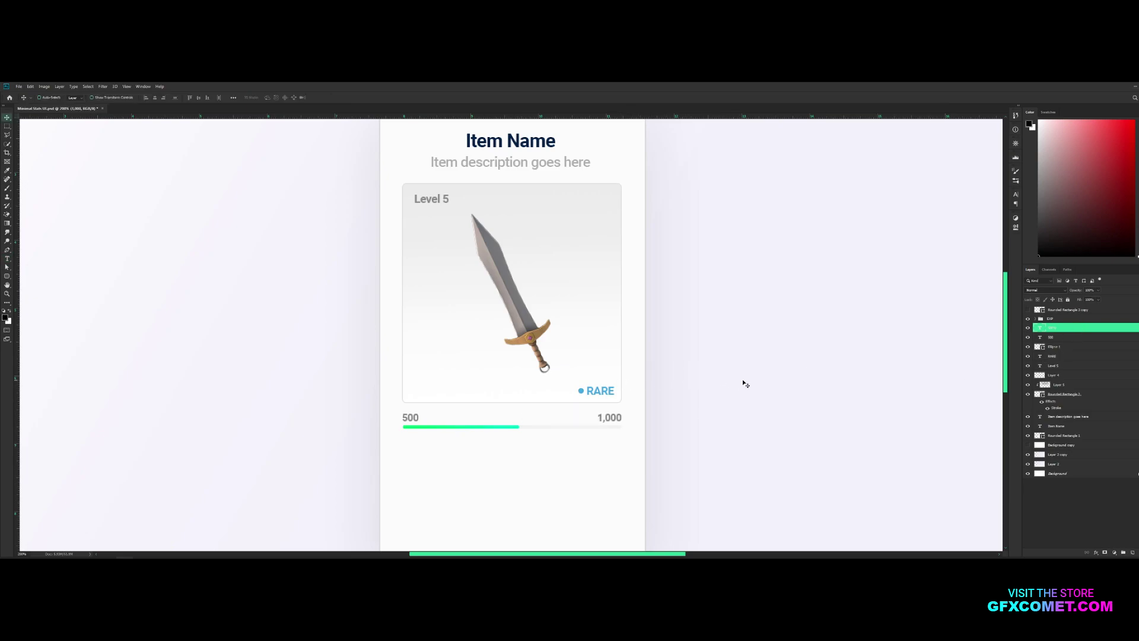
key(ctrl+minus)
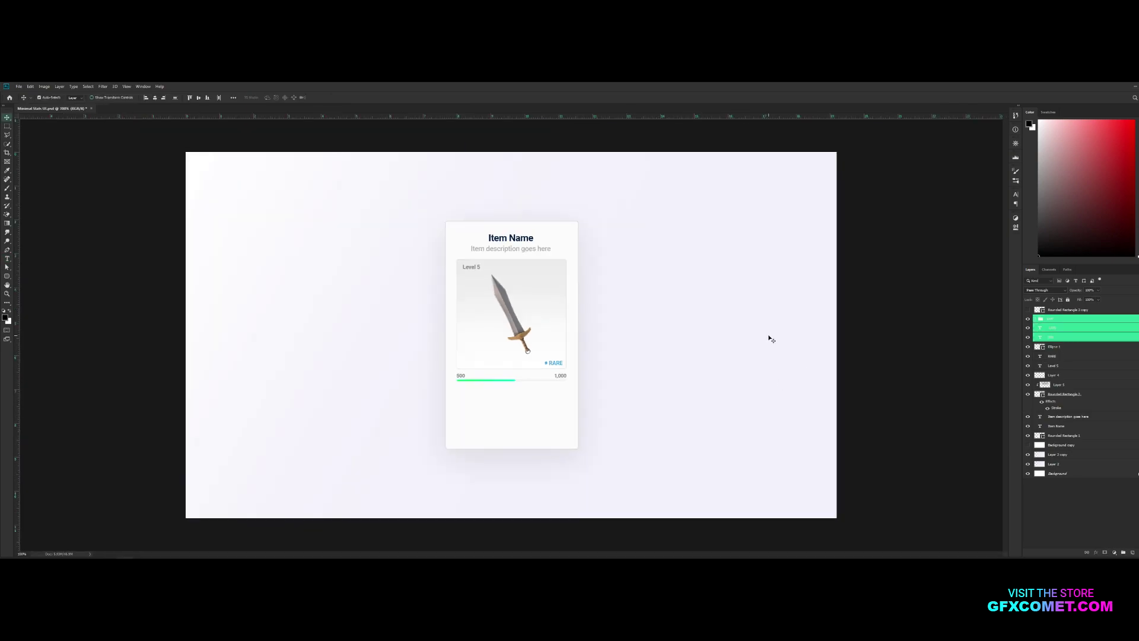
key(ctrl+plus)
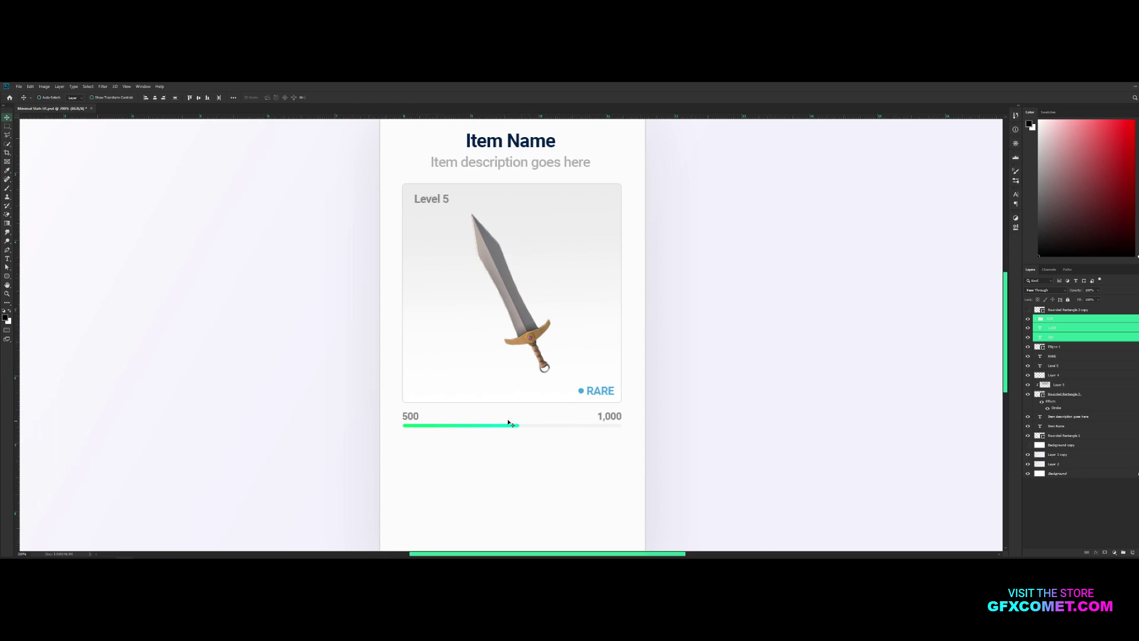
click(1051, 322)
click(1035, 319)
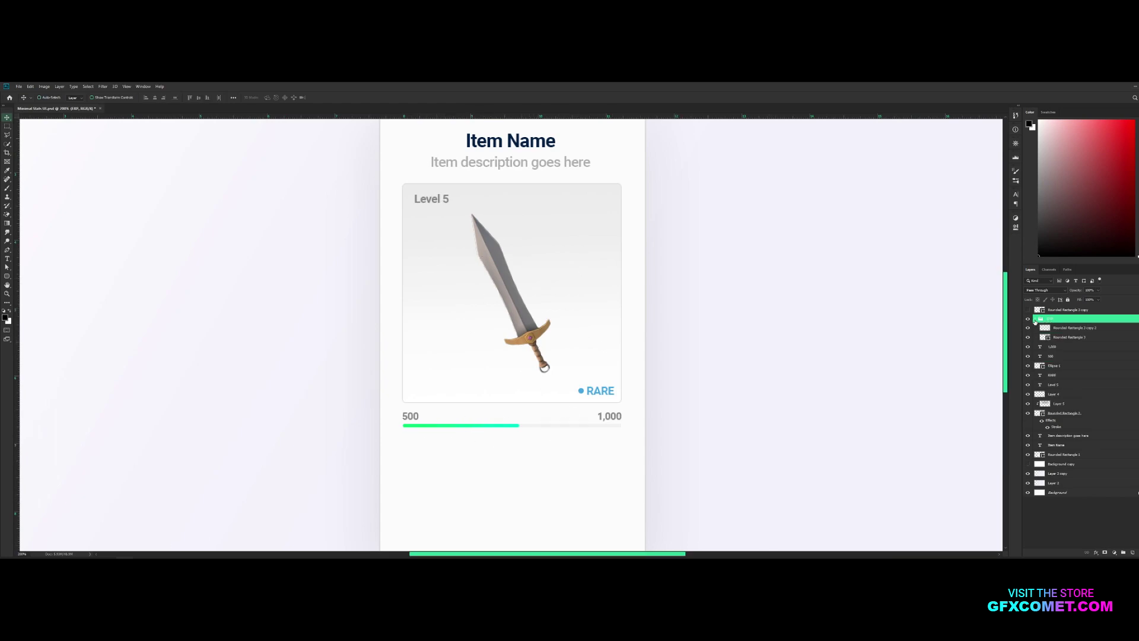
Step: Duplicate the grey bar track, move the copy below the first bar, and duplicate it again for a fill
click(1044, 310)
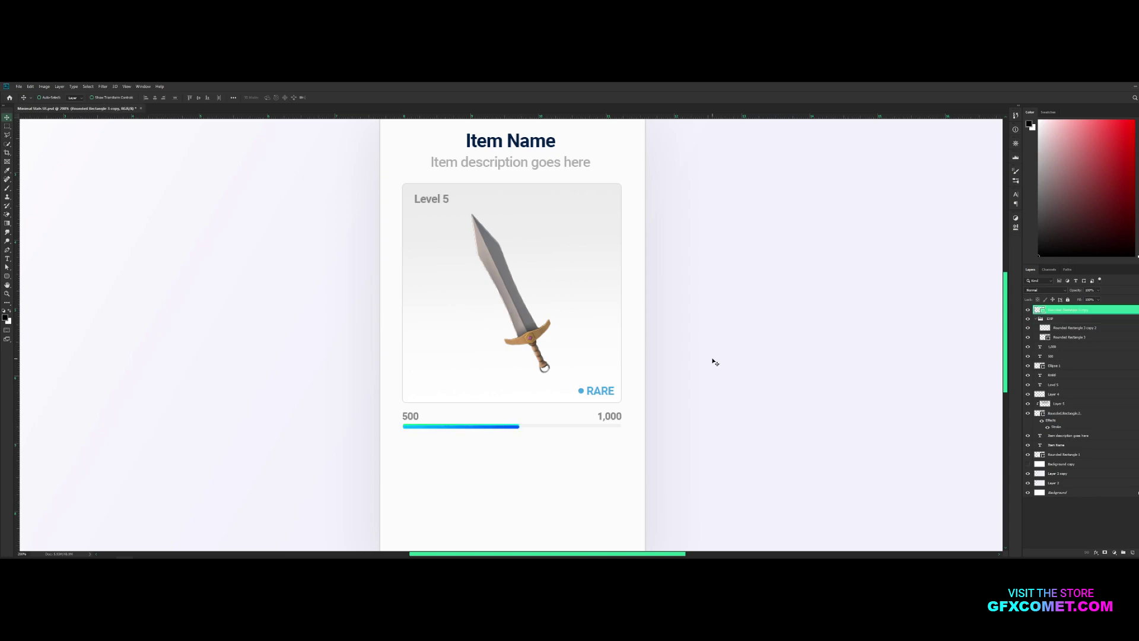
click(1028, 309)
mouse_move(1068, 337)
mouse_down()
mouse_move(1077, 316)
mouse_move(1061, 333)
mouse_up()
click(1035, 329)
drag(575, 414, 592, 442)
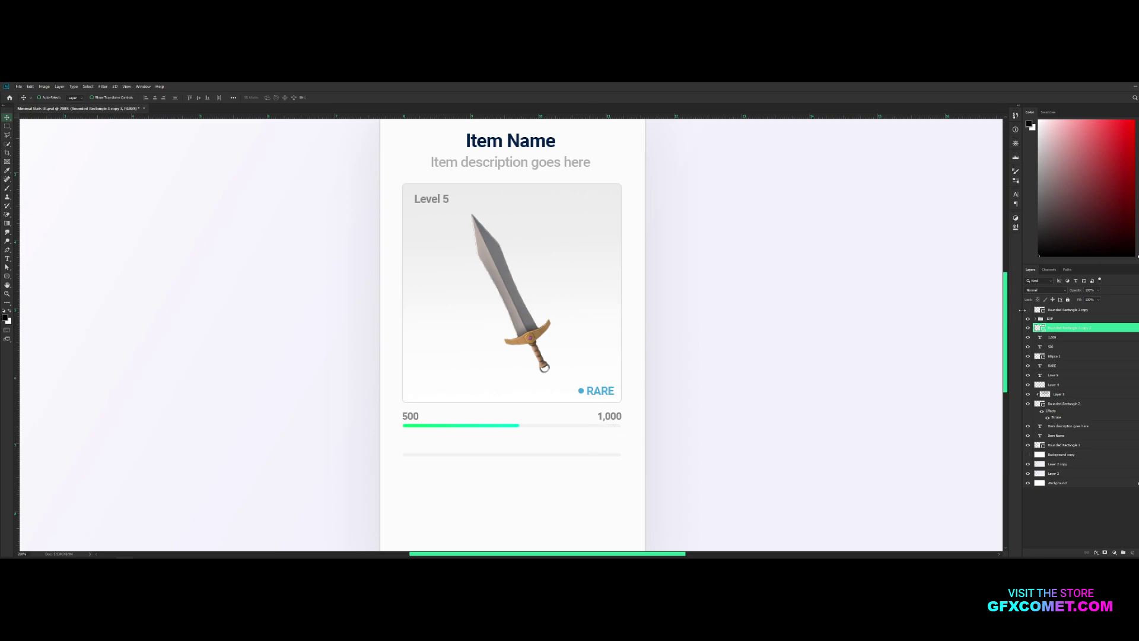
key(ctrl+j)
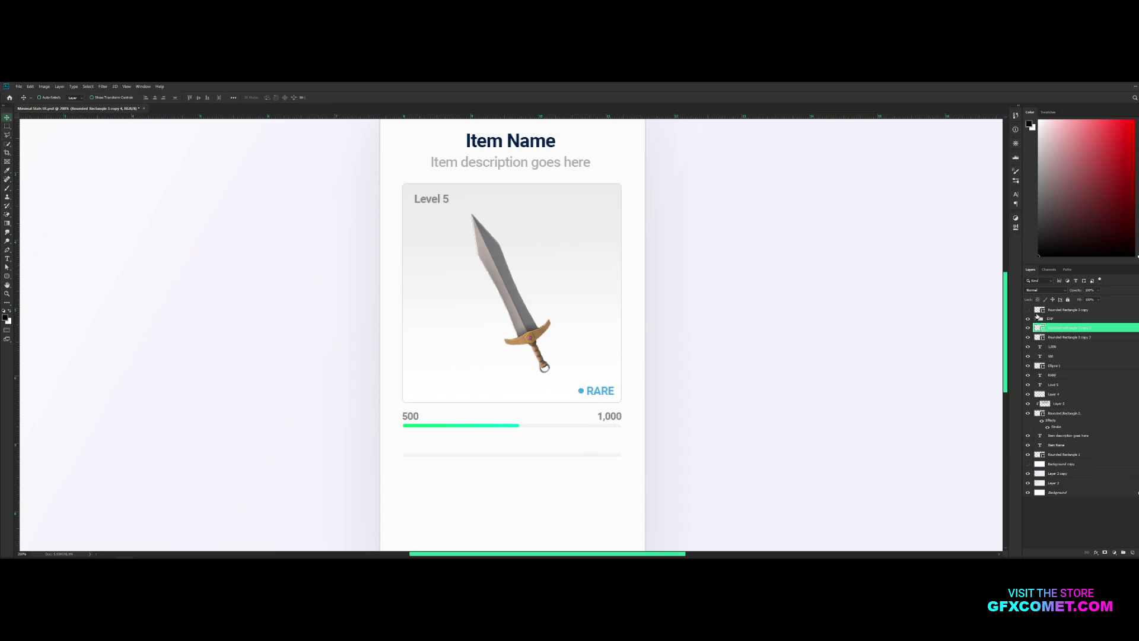
Step: Copy the blue bar's gradient layer style and paste it onto the new lower fill layer
right_click(1060, 312)
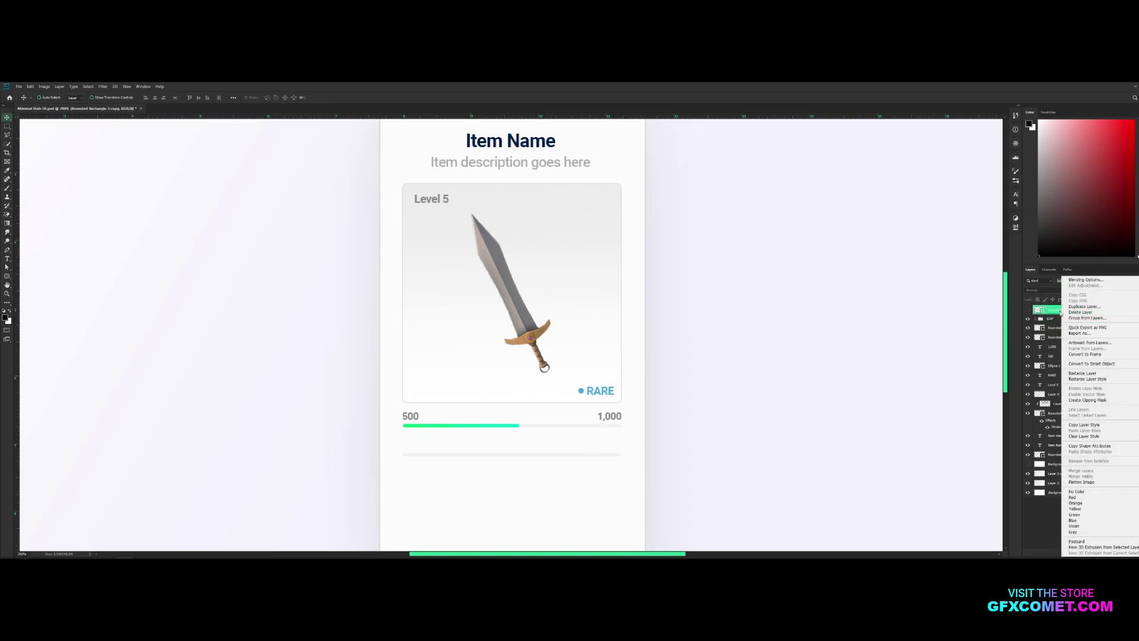
click(1102, 436)
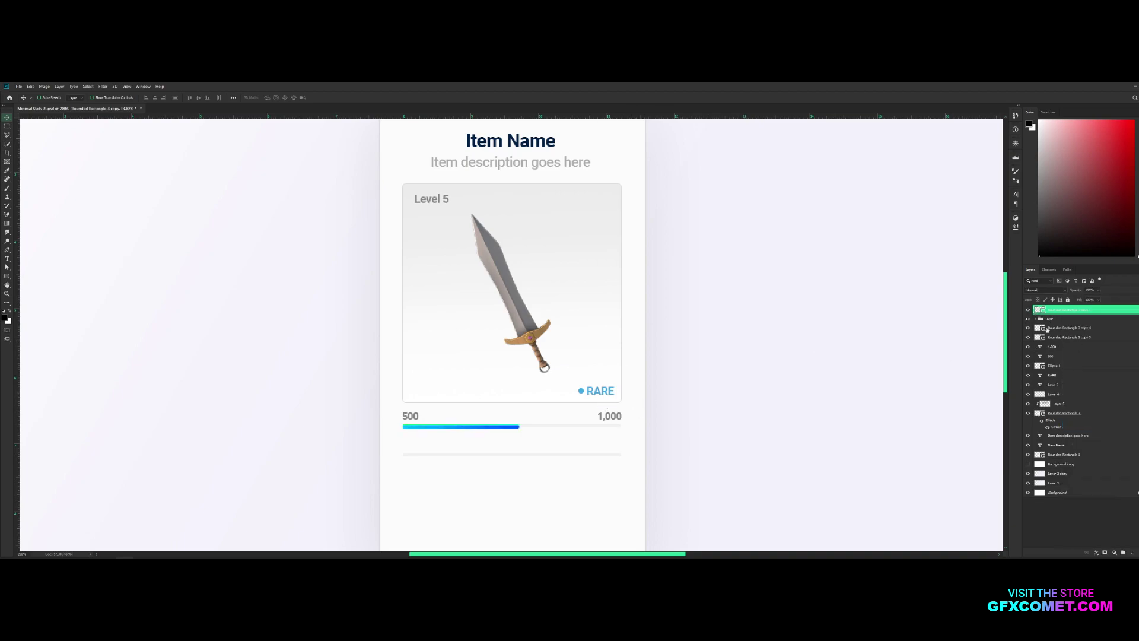
click(1027, 310)
right_click(1065, 328)
click(1036, 428)
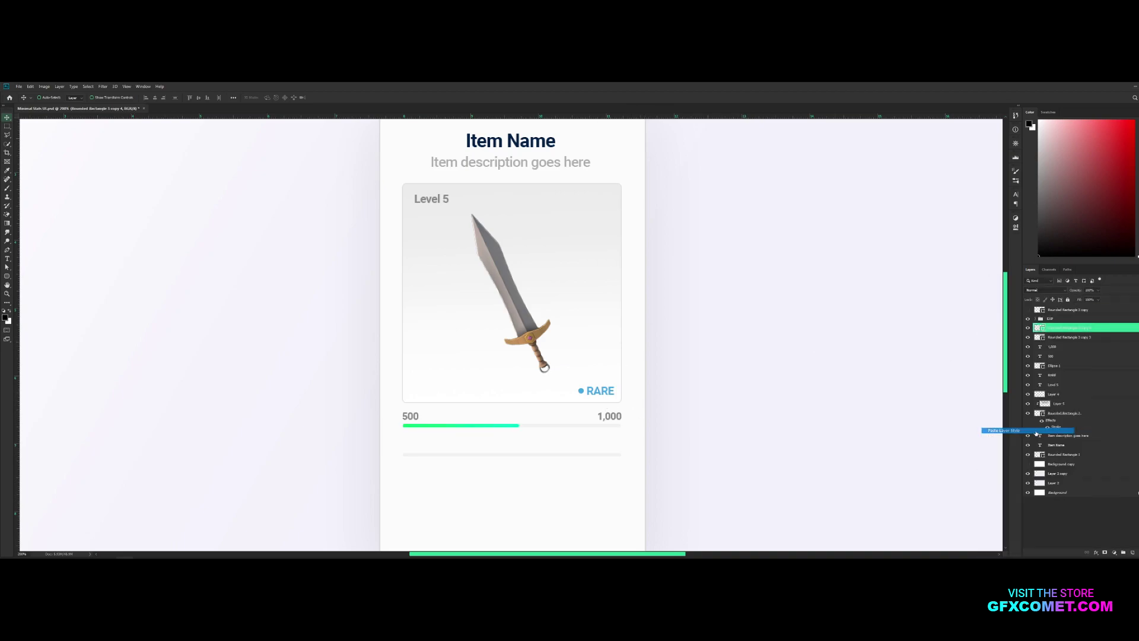
Step: Shorten the lower blue bar so it fills about 85% of its track
key(ctrl+t)
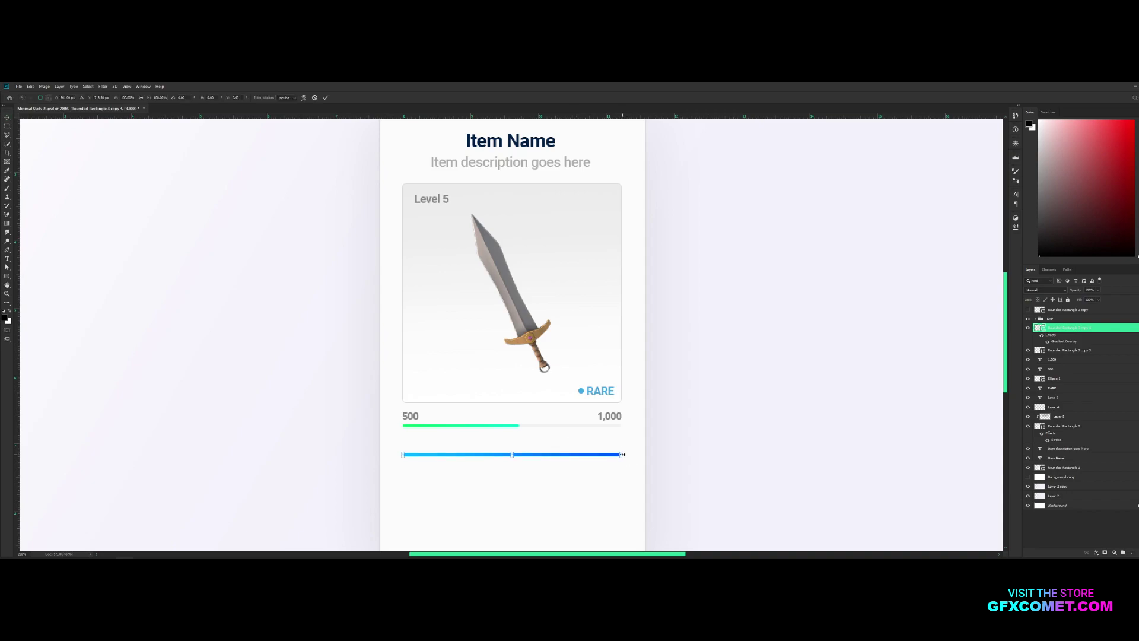
drag(622, 455, 562, 455)
drag(562, 454, 584, 454)
key(Return)
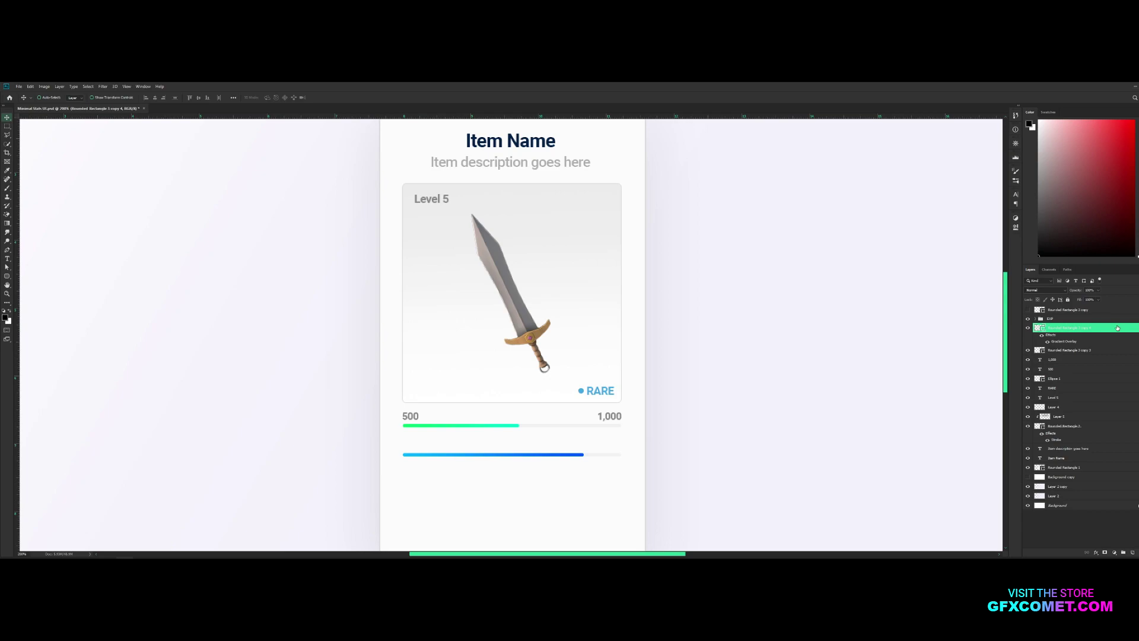
click(1138, 327)
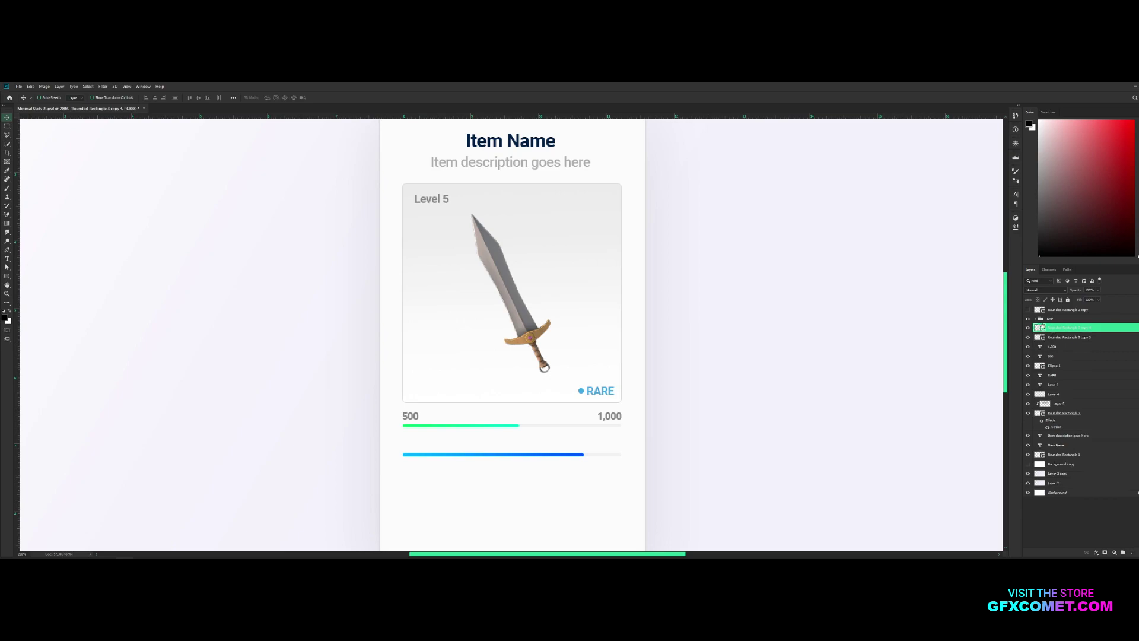
double_click(1111, 330)
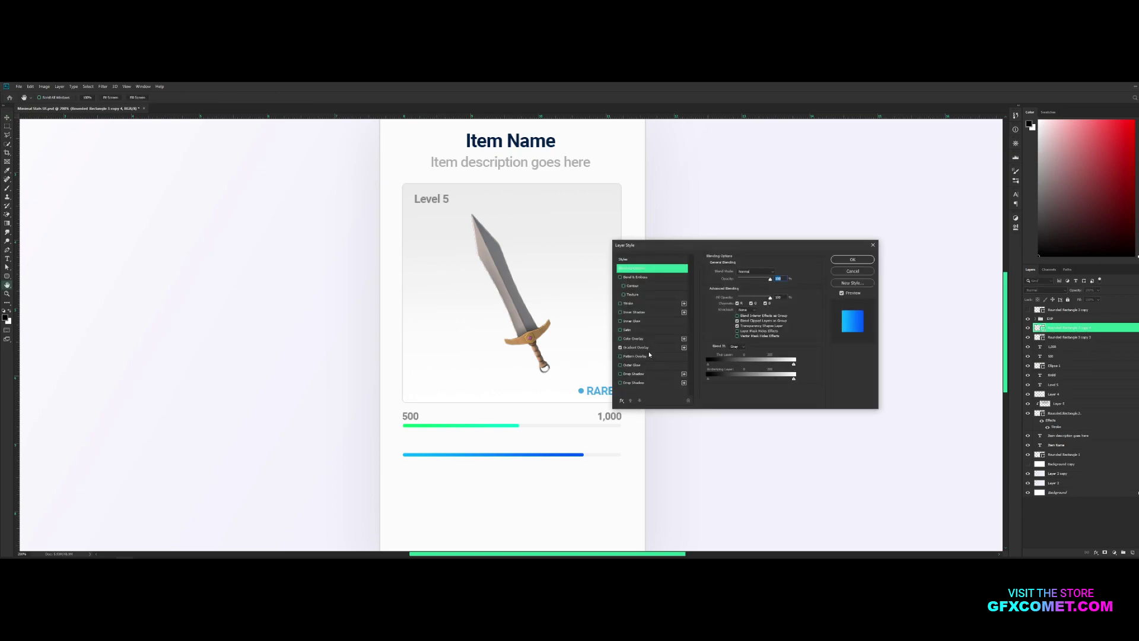
Step: Edit the lower bar's Gradient Overlay stops to orange on the left and red on the right
click(649, 347)
click(748, 288)
double_click(867, 389)
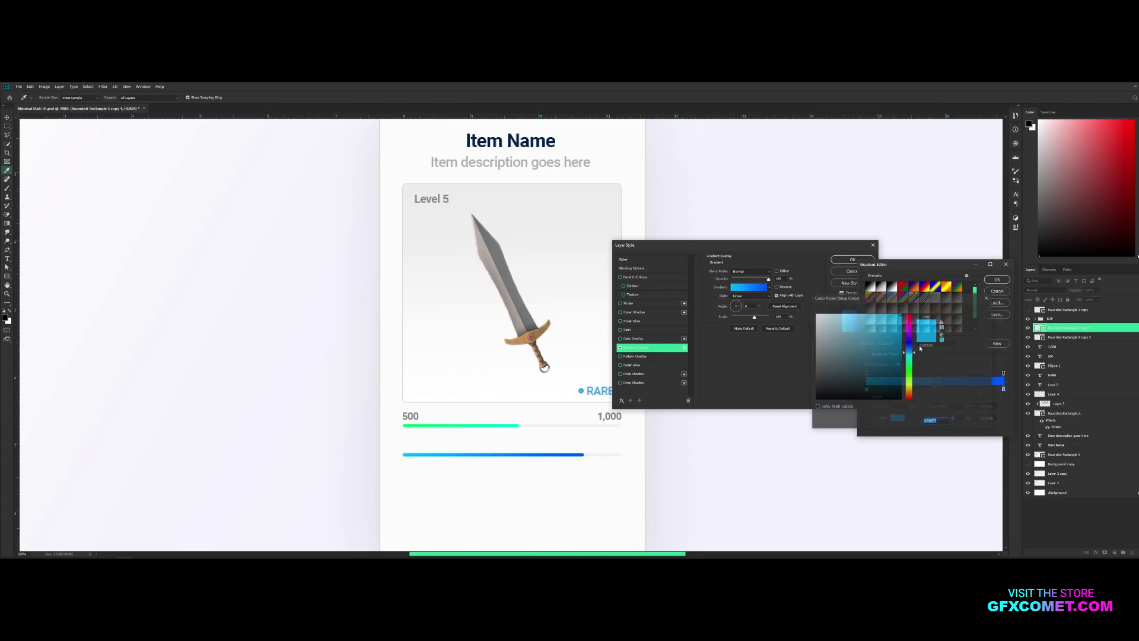
key(ctrl+v)
click(968, 311)
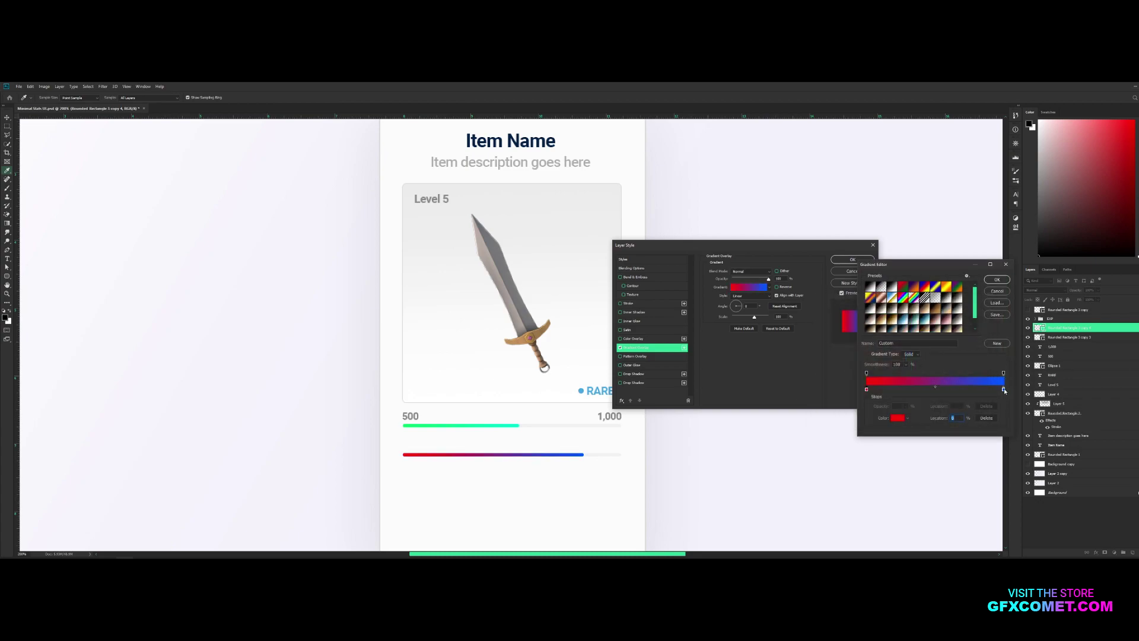
double_click(1003, 389)
drag(906, 321, 907, 313)
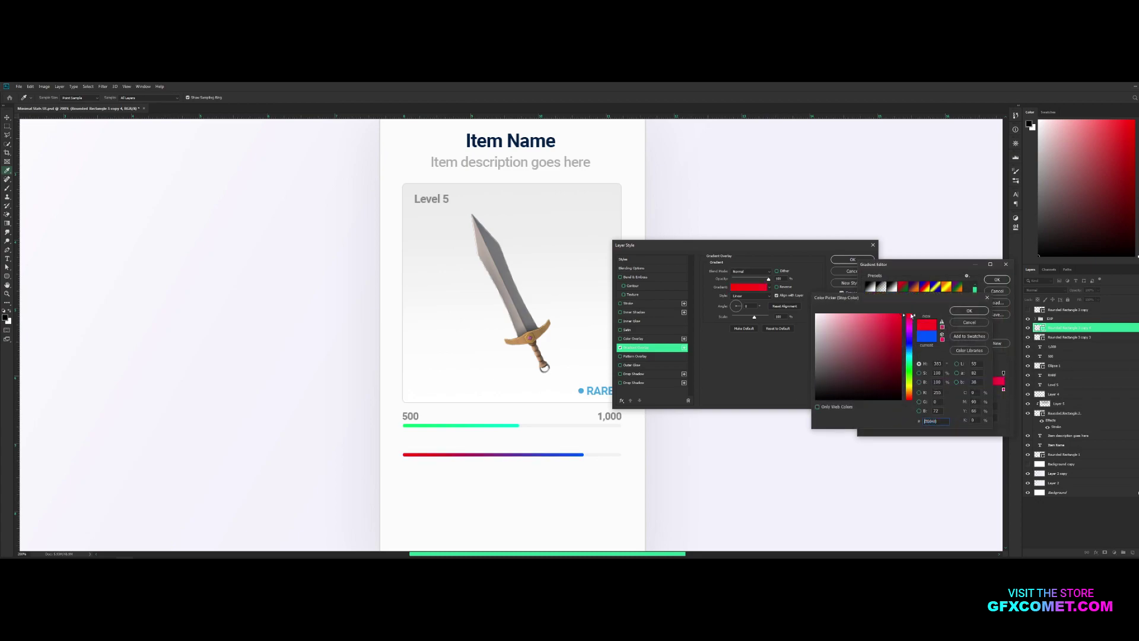
click(978, 313)
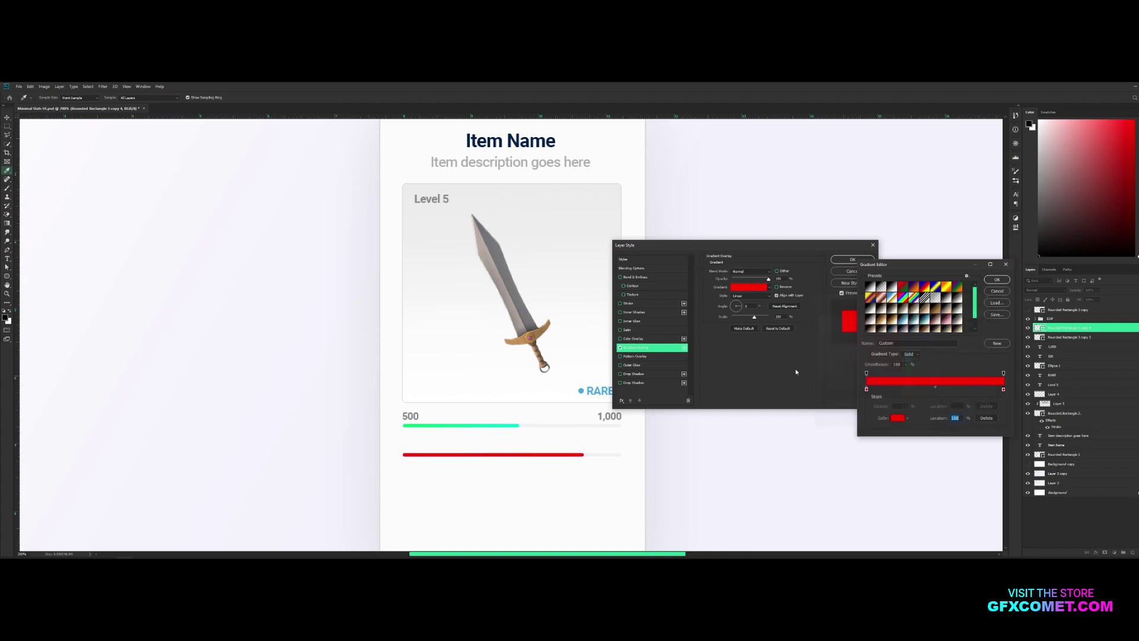
double_click(866, 389)
drag(909, 398, 910, 394)
click(969, 311)
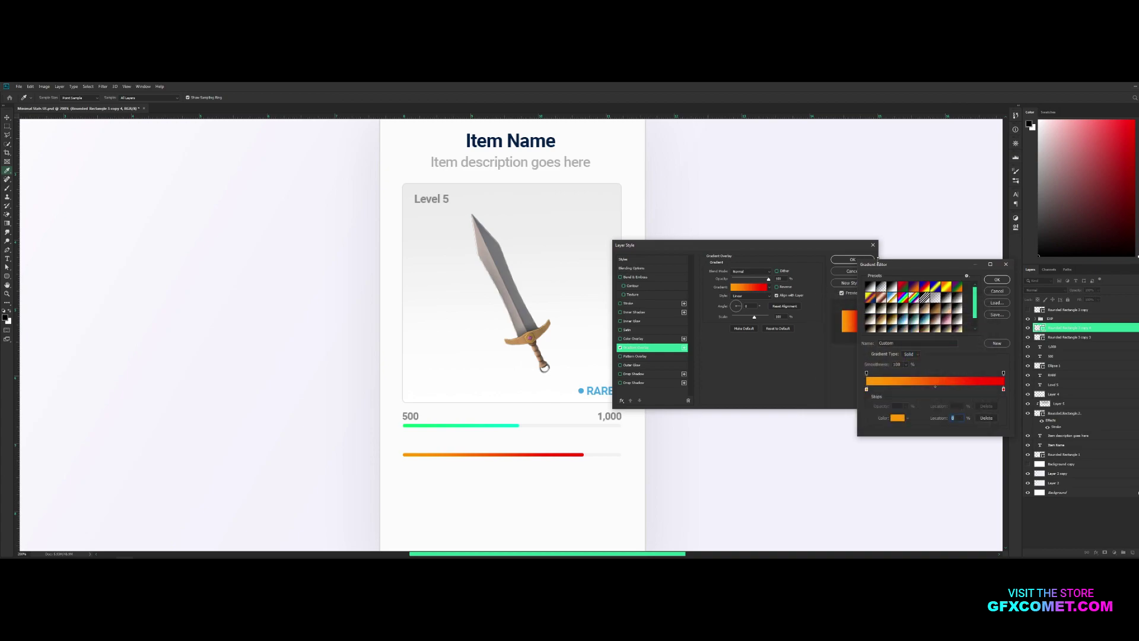
click(1001, 279)
Step: Duplicate the 500 label, retype it as left-aligned DAMAGE, and place it above the lower bar's left end
click(853, 259)
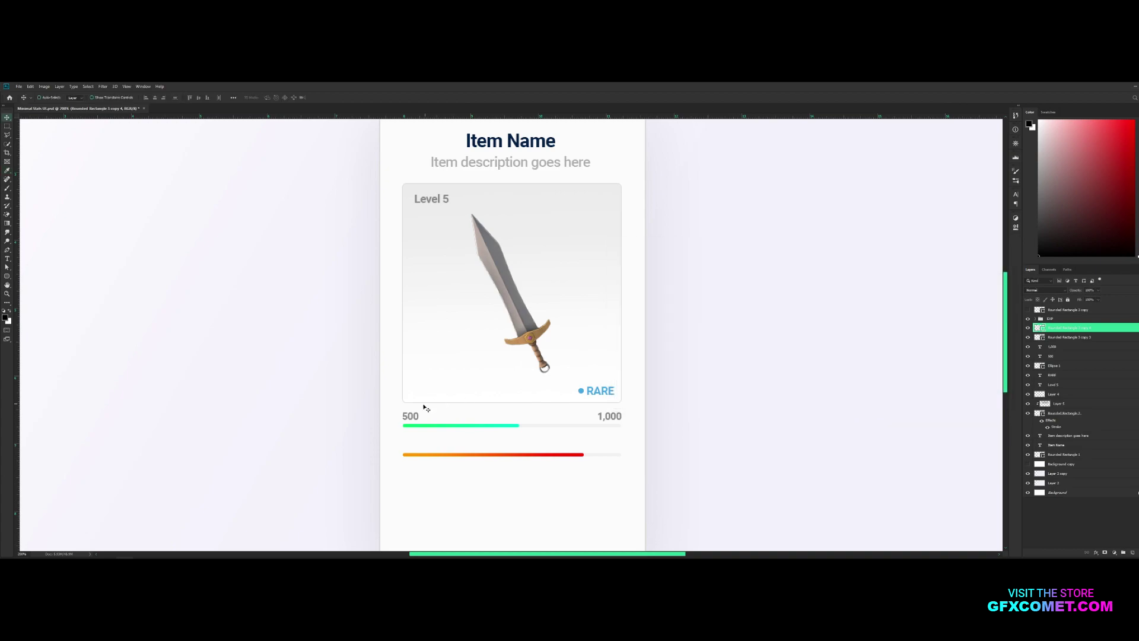
click(417, 417)
drag(1075, 359, 1075, 315)
drag(448, 406, 446, 439)
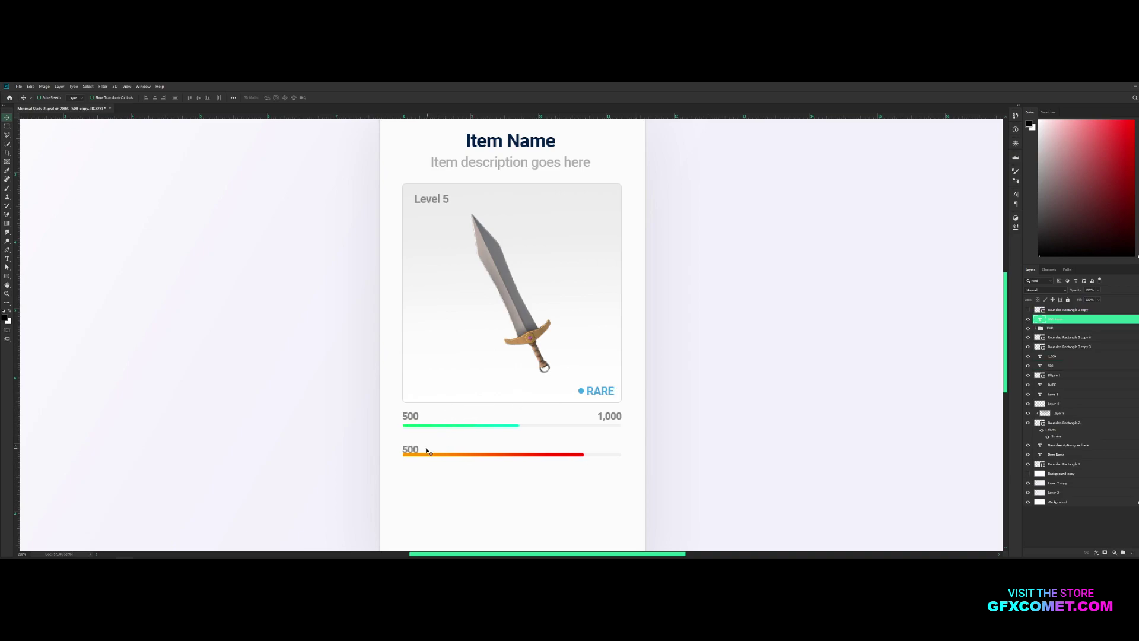
key(t)
double_click(428, 451)
text(DAMAGE)
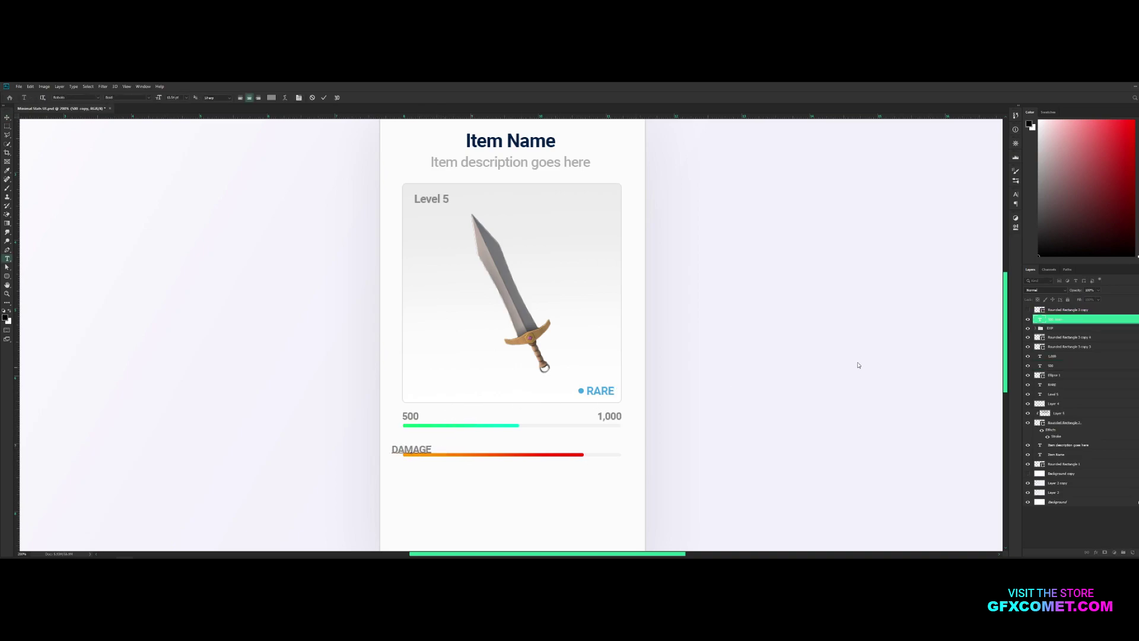
key(ctrl+a)
click(241, 97)
click(7, 117)
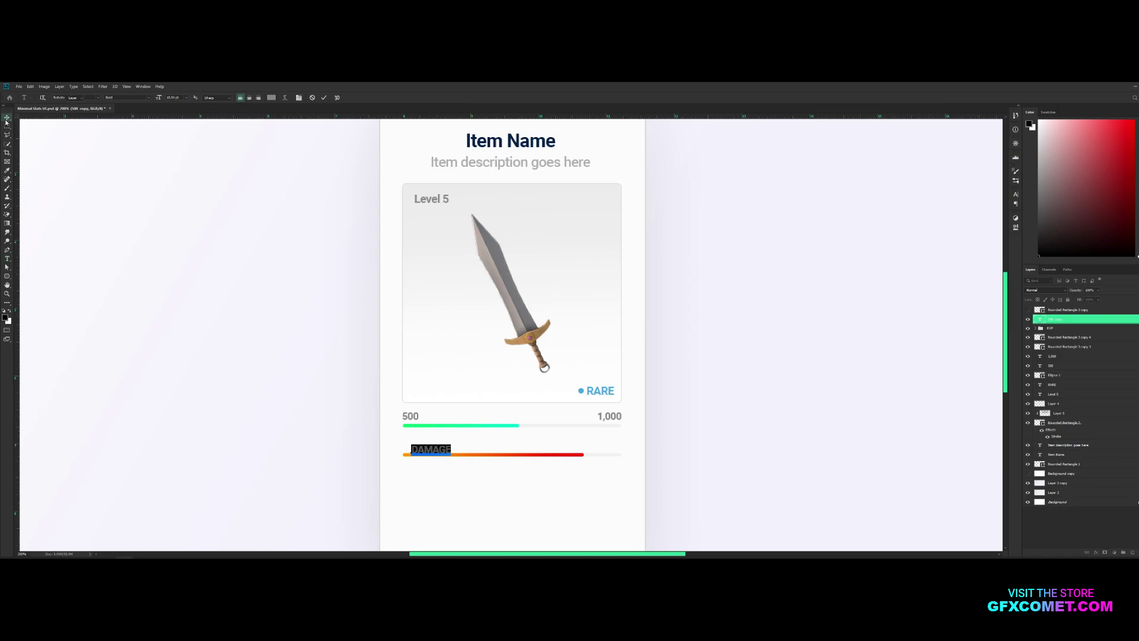
drag(435, 399, 426, 396)
key(Left)
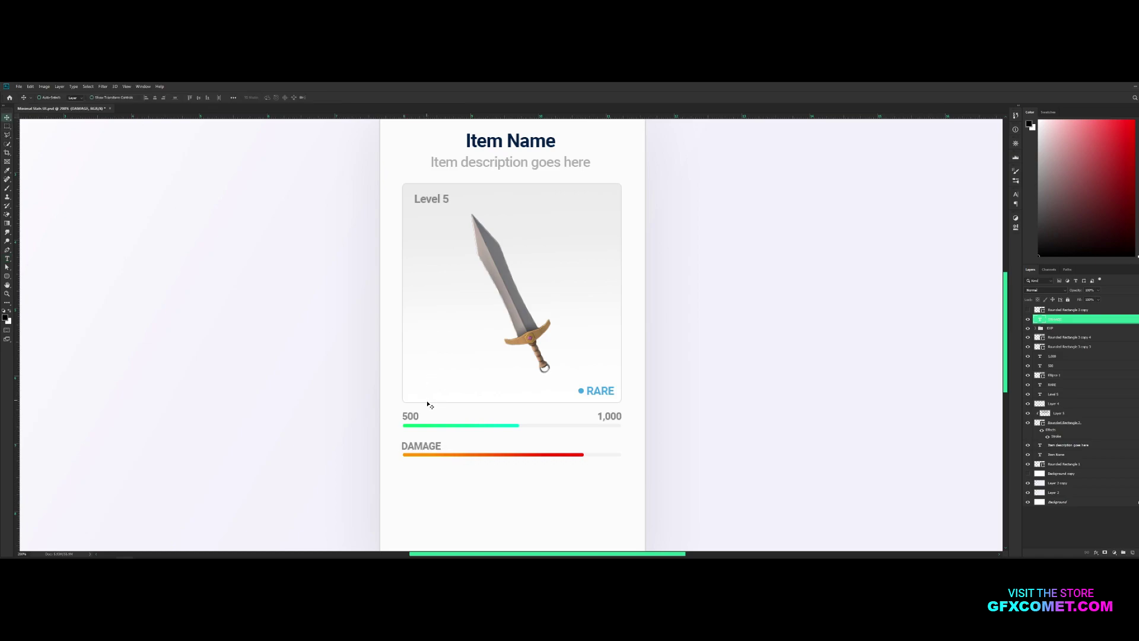
Step: Add a 78 value label at the right end of the red DAMAGE bar
alt+drag(492, 444, 655, 443)
key(t)
double_click(575, 446)
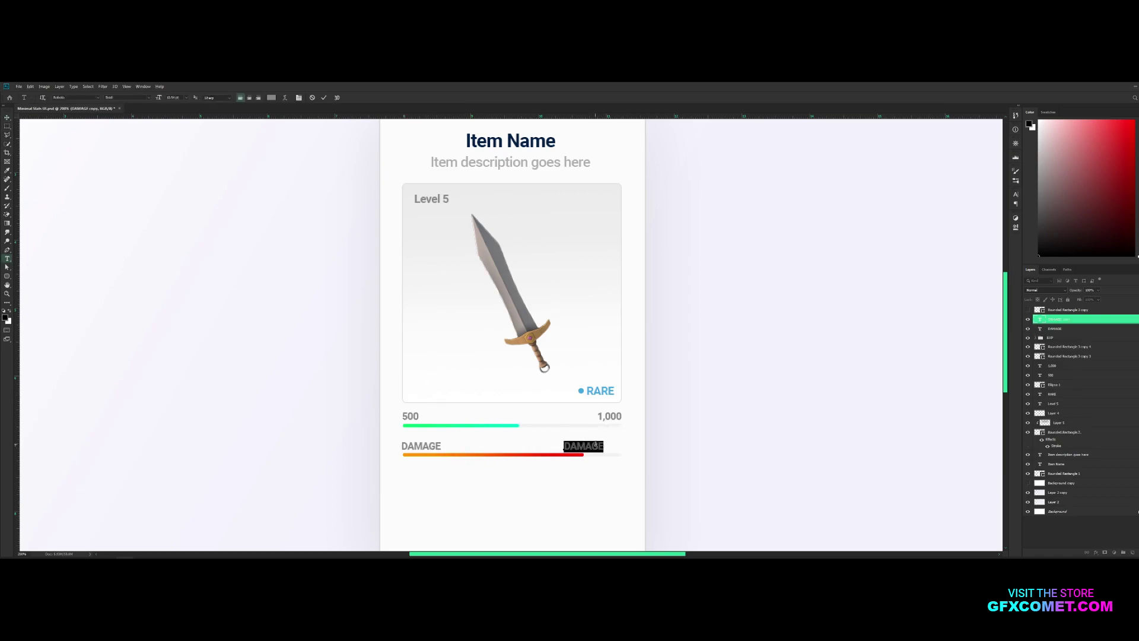
click(576, 446)
text(78)
key(ctrl+Return)
key(v)
drag(644, 394, 688, 394)
Step: Retype the 500 label as EXPERIENCE, aligned with the green bar's left end
key(t)
double_click(410, 416)
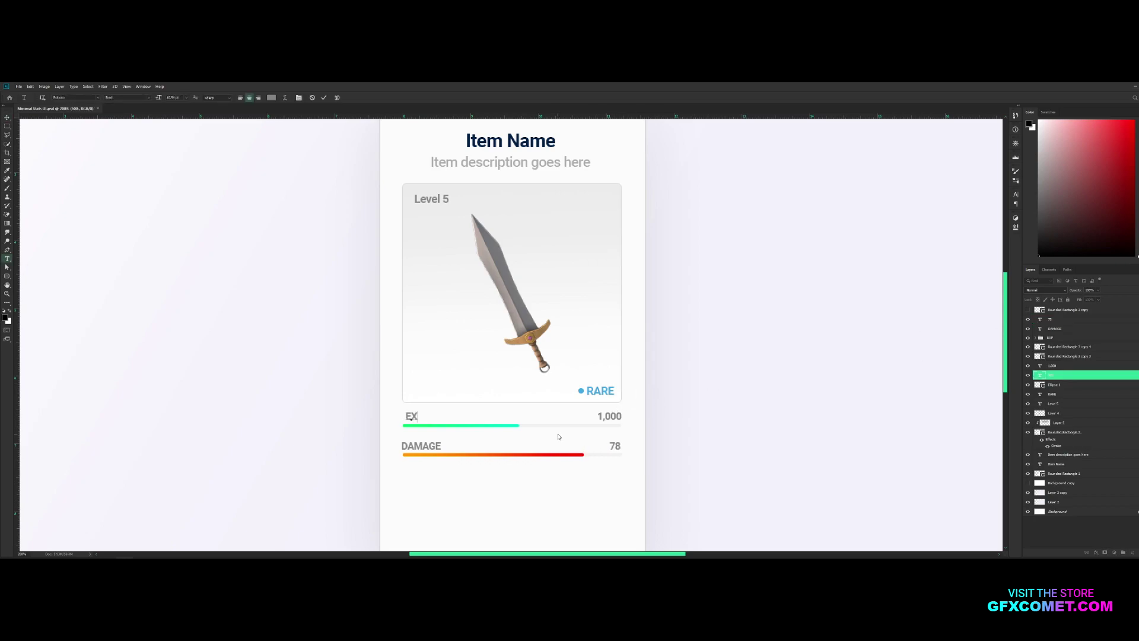
text(EXPERIENCE)
key(ctrl+Return)
key(v)
drag(473, 389, 491, 389)
Step: Change the 1,000 value to 500/1,000 and line it up with the green bar
key(t)
click(599, 415)
text(500/)
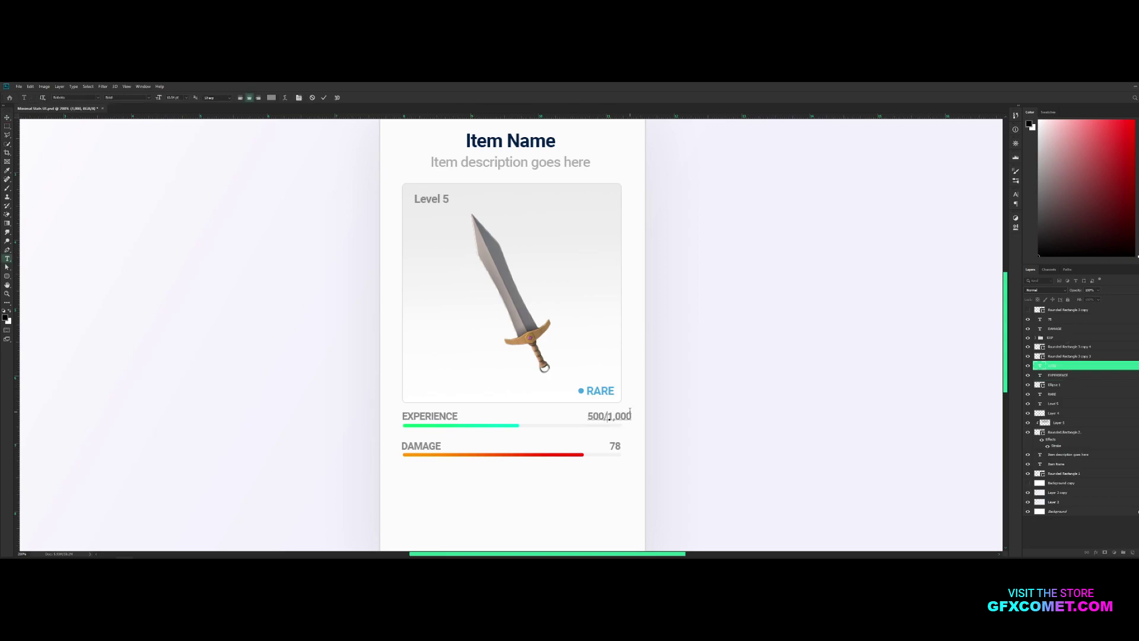
key(ctrl+Return)
key(v)
drag(695, 402, 686, 402)
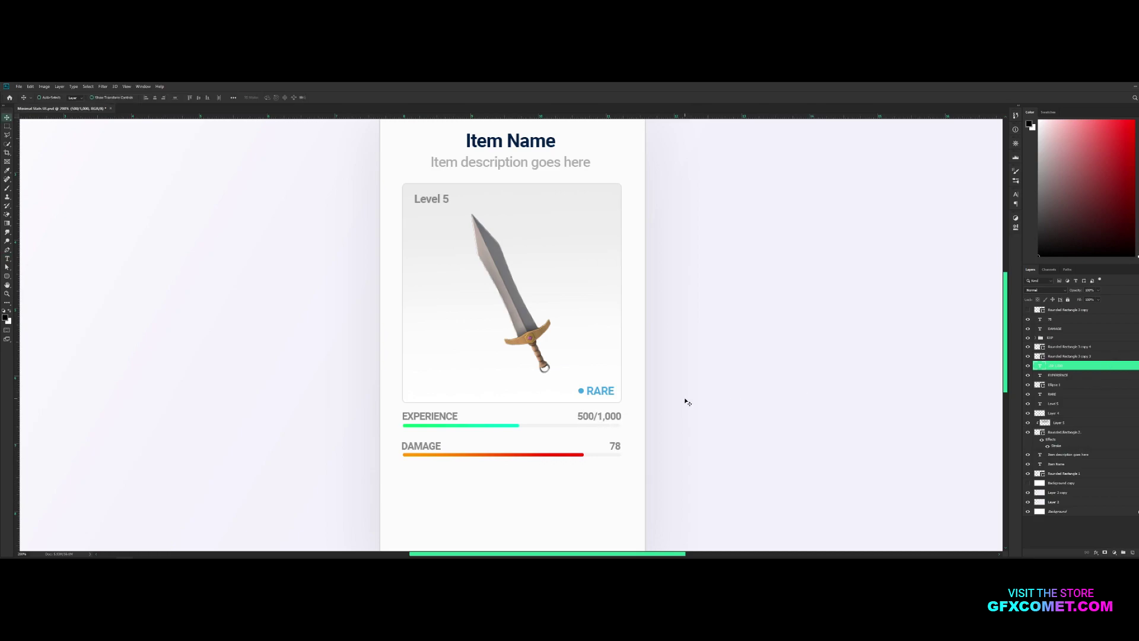
scroll(567, 481, down, 2)
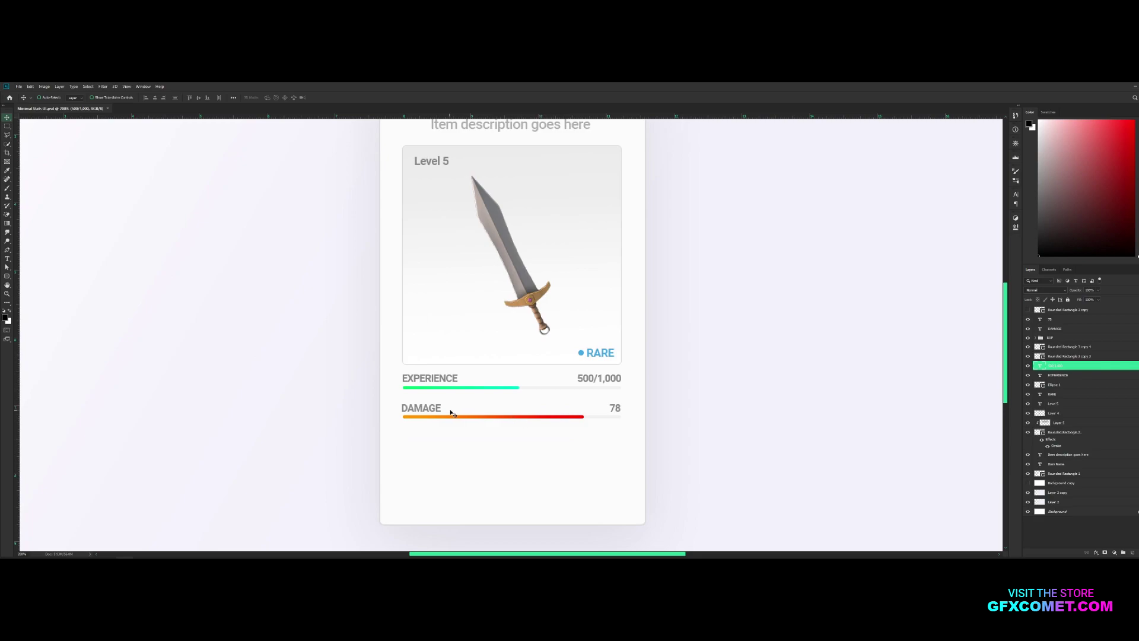
Step: Group the DAMAGE label, 78 value, red bar and track layers into one row group
click(1048, 328)
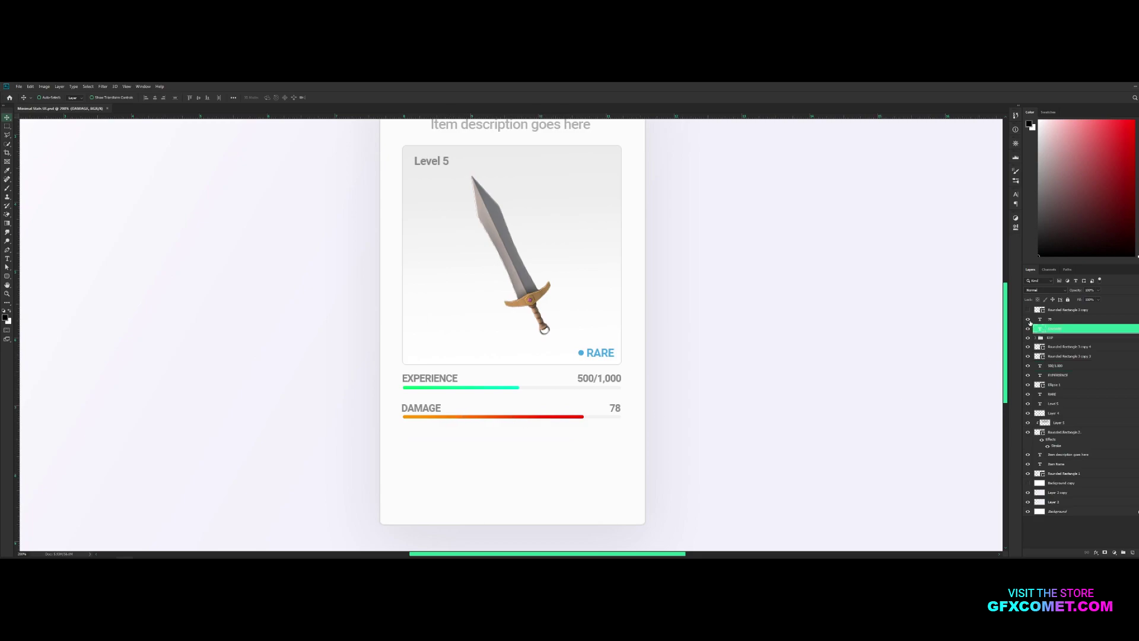
ctrl+click(1047, 309)
click(1052, 319)
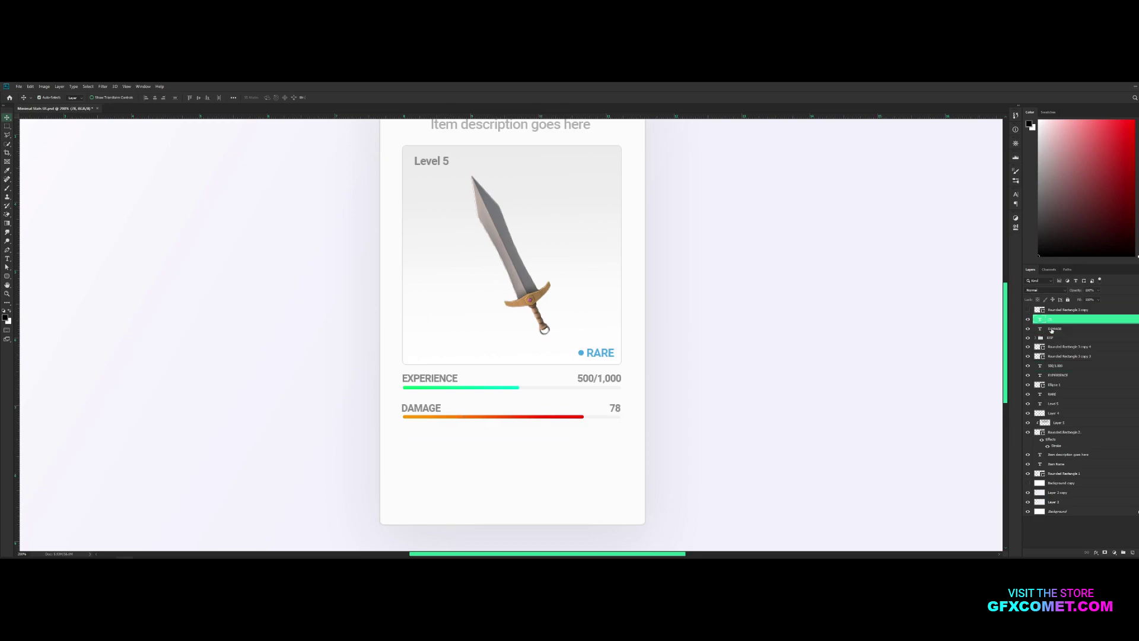
ctrl+click(1053, 328)
ctrl+click(1062, 347)
ctrl+click(1062, 356)
key(ctrl+g)
drag(576, 406, 577, 402)
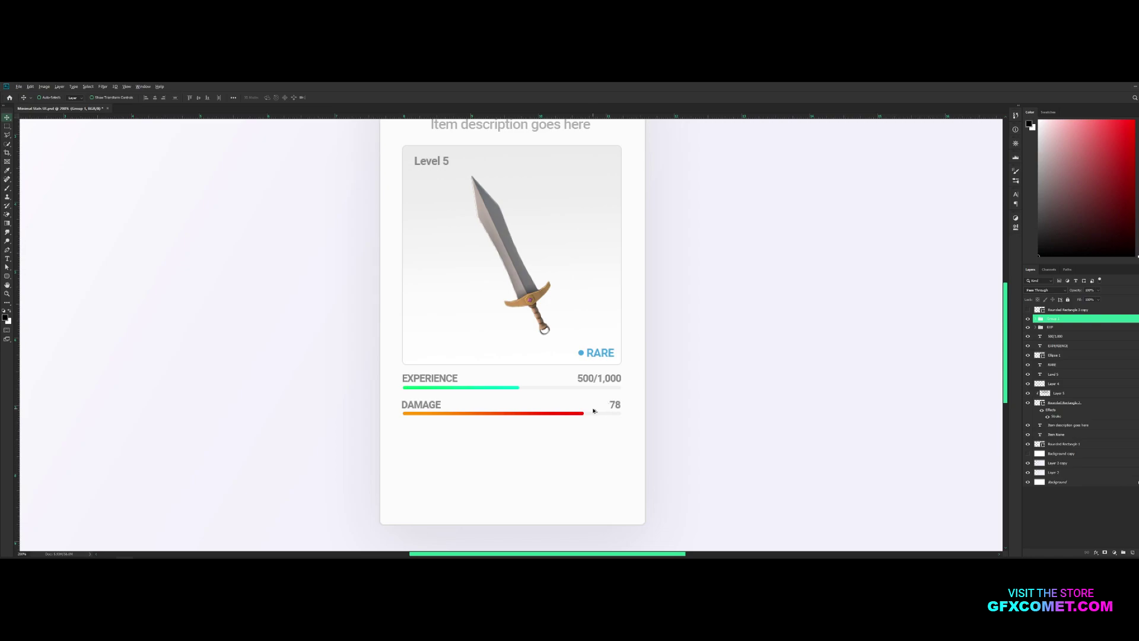
Step: Duplicate the DAMAGE row beneath itself and relabel the copy SPEED
drag(605, 405, 614, 433)
key(t)
click(428, 431)
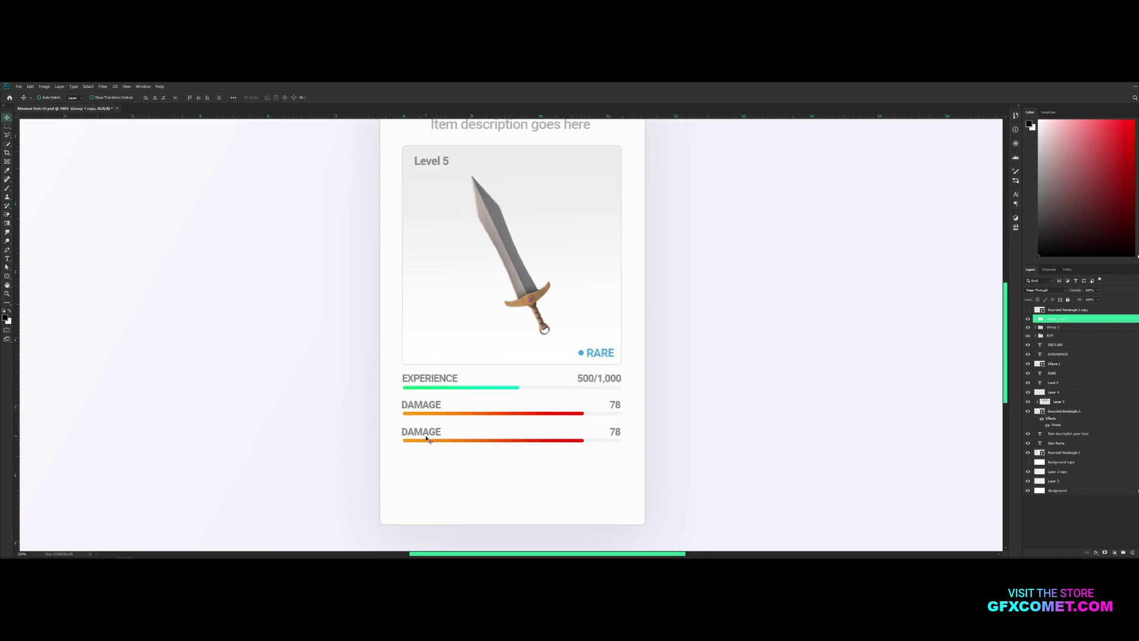
key(ctrl+a)
text(SPEE)
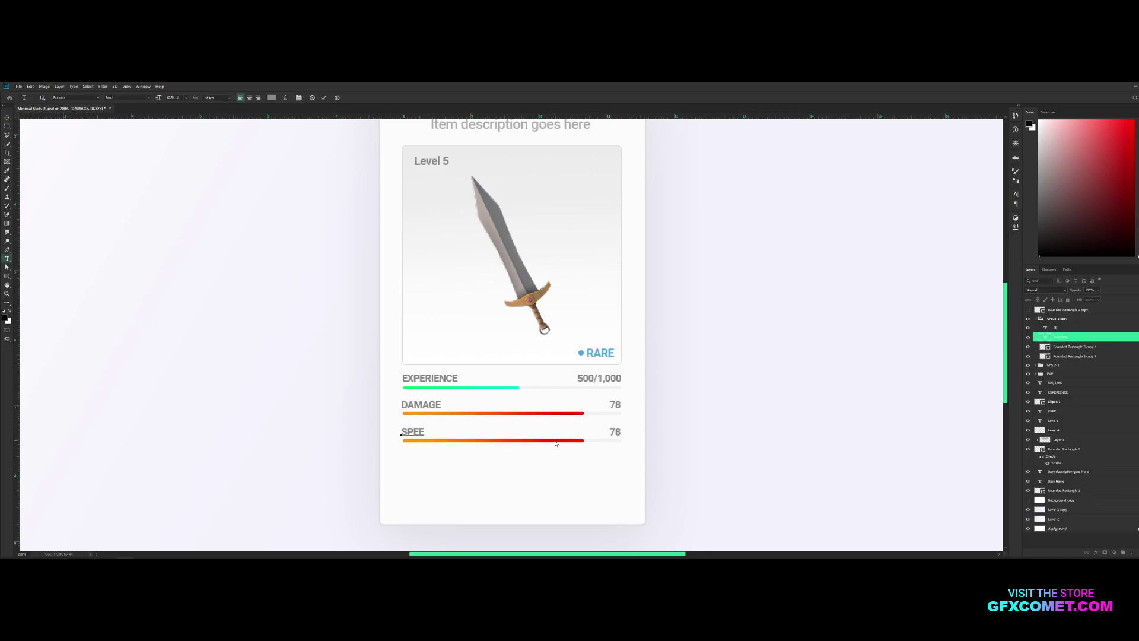
key(ctrl+a)
key(BackSpace)
text(SPEE)
key(ctrl+Return)
key(v)
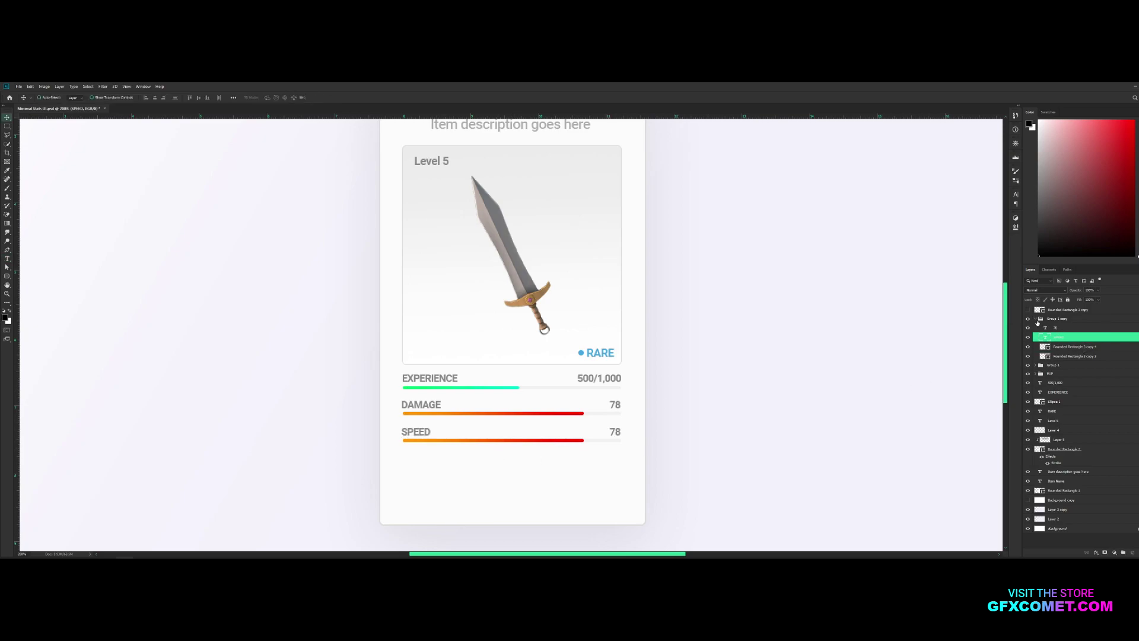
Step: Duplicate the SPEED row below it and relabel the copy DEFENSE
click(1035, 319)
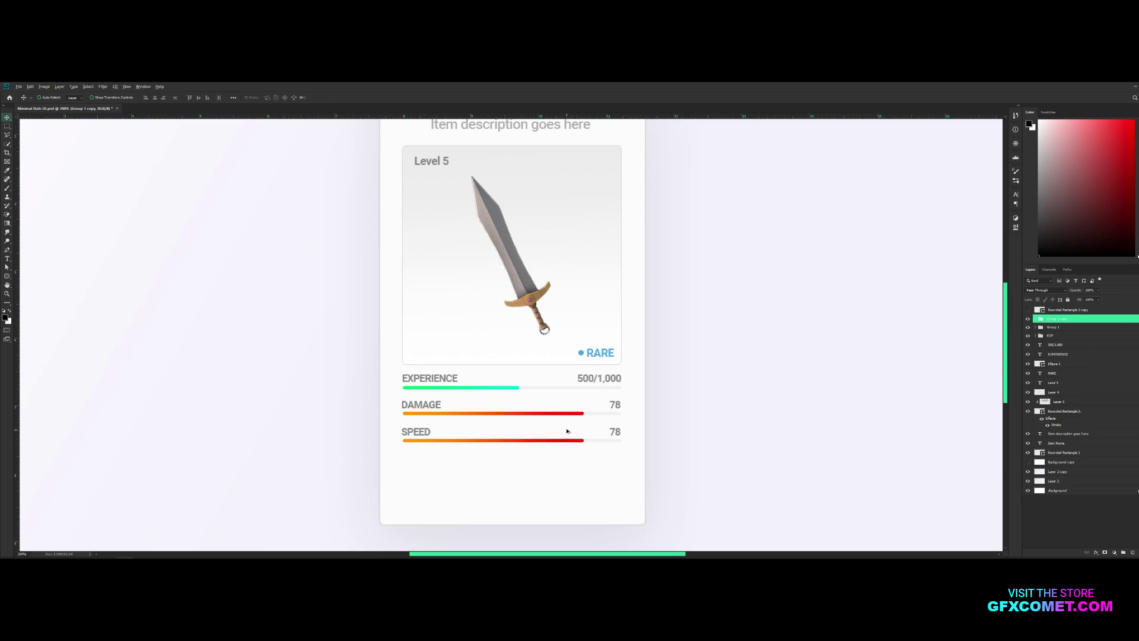
drag(567, 431, 565, 459)
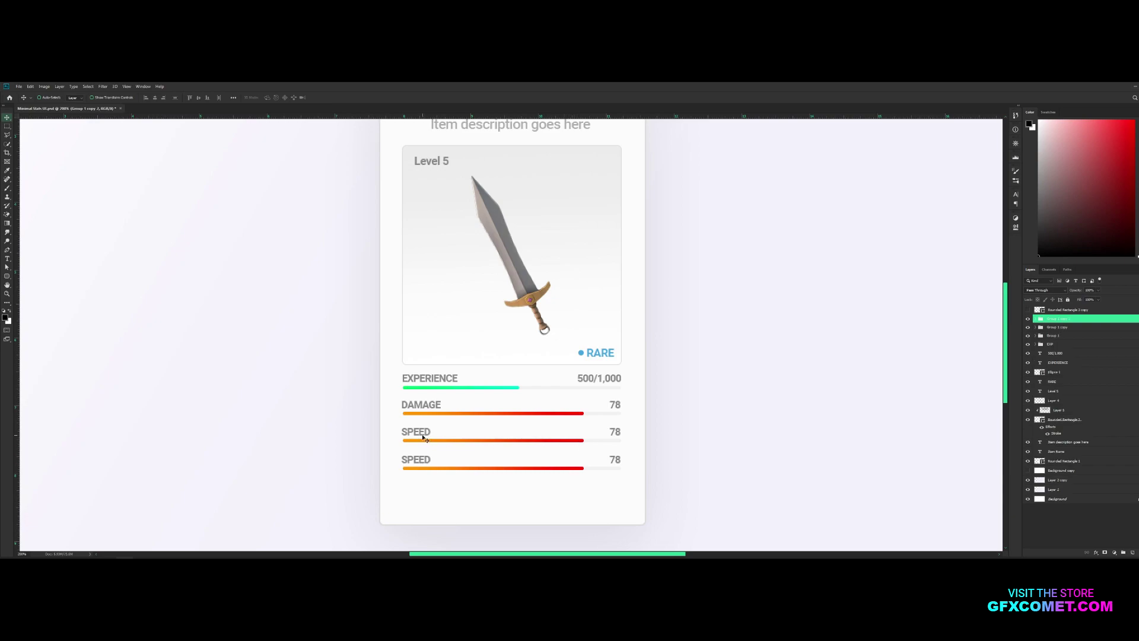
double_click(418, 459)
text(DEFENSE)
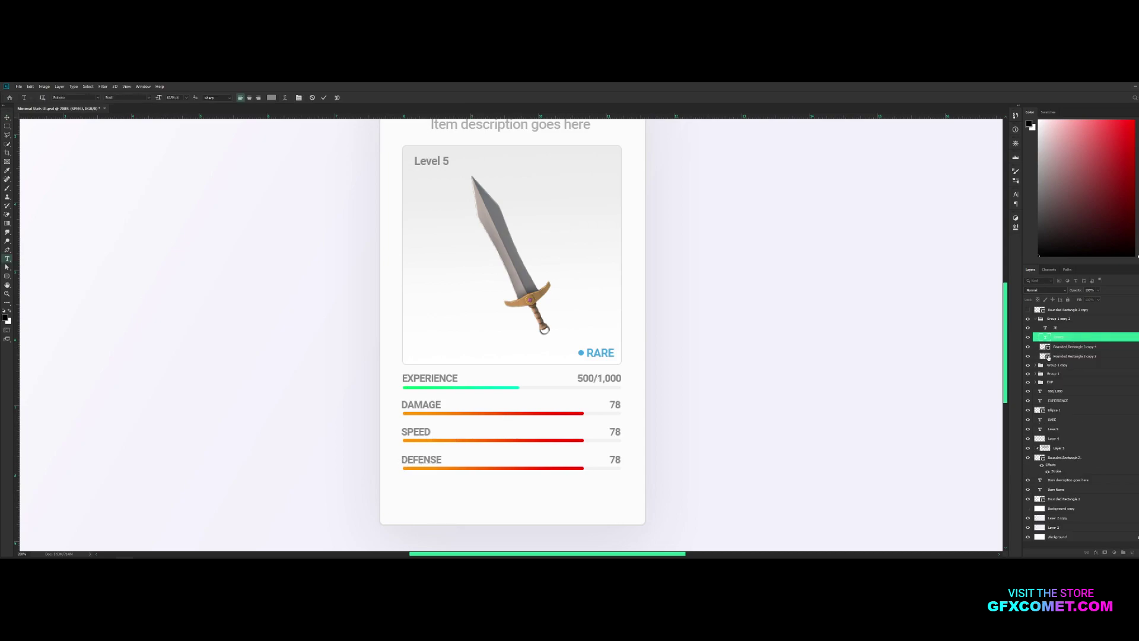
key(ctrl+Return)
key(v)
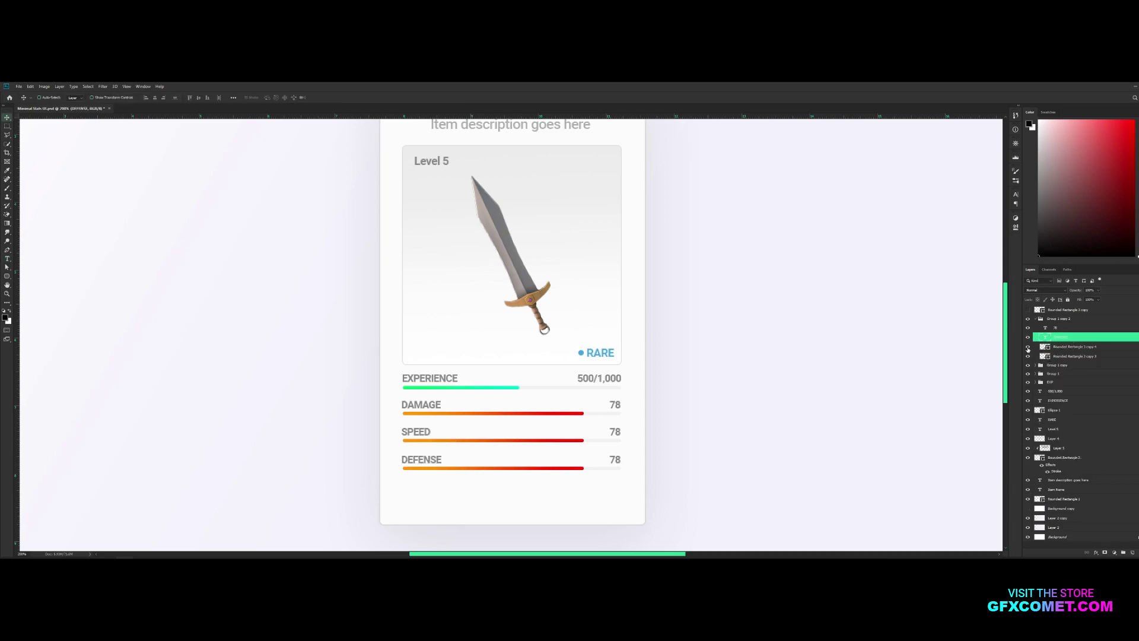
click(1089, 348)
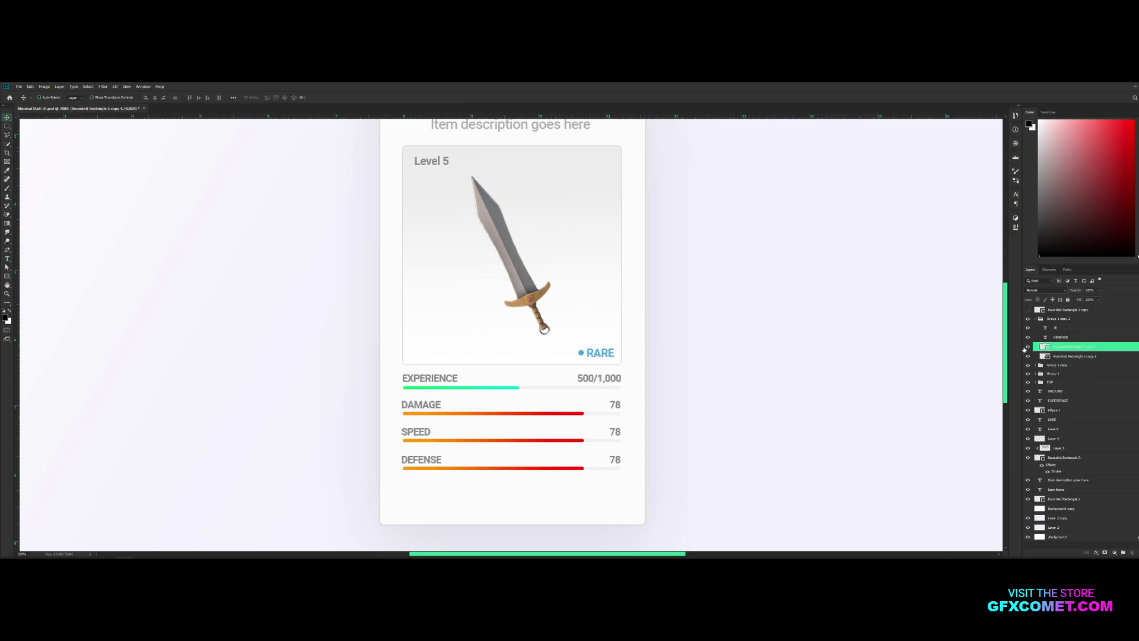
Step: Rasterize the DEFENSE bar and shift its hue to a blue-cyan gradient
right_click(1077, 348)
click(1005, 374)
key(ctrl+u)
drag(943, 282, 977, 284)
click(1020, 249)
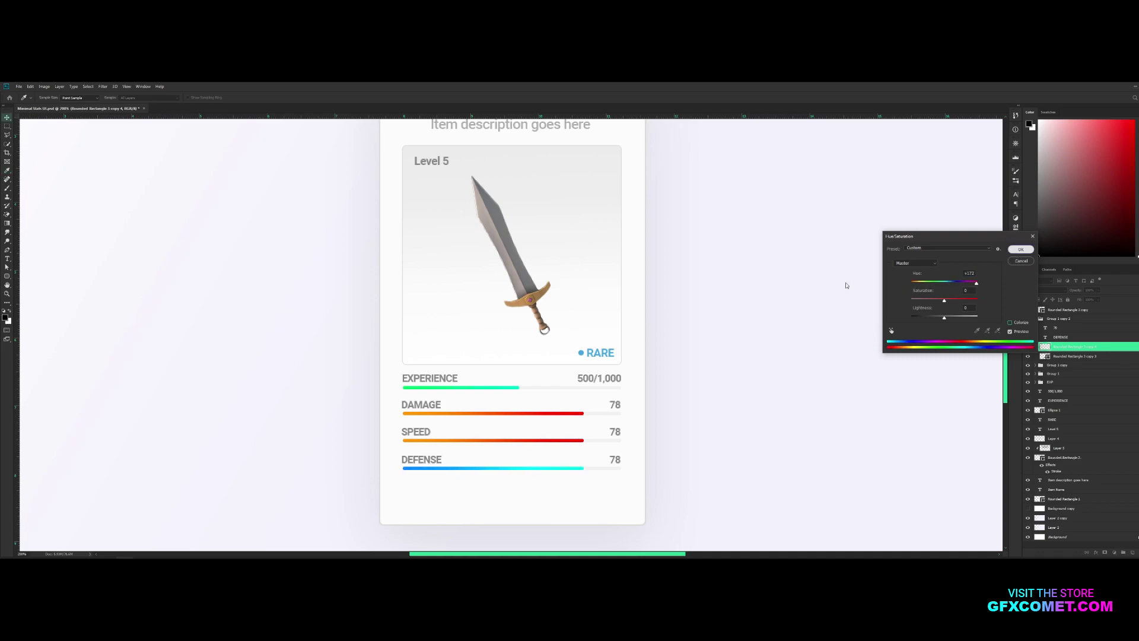
Step: Rasterize the SPEED bar, shift its hue to purple, and collapse both row groups
key(v)
click(501, 445)
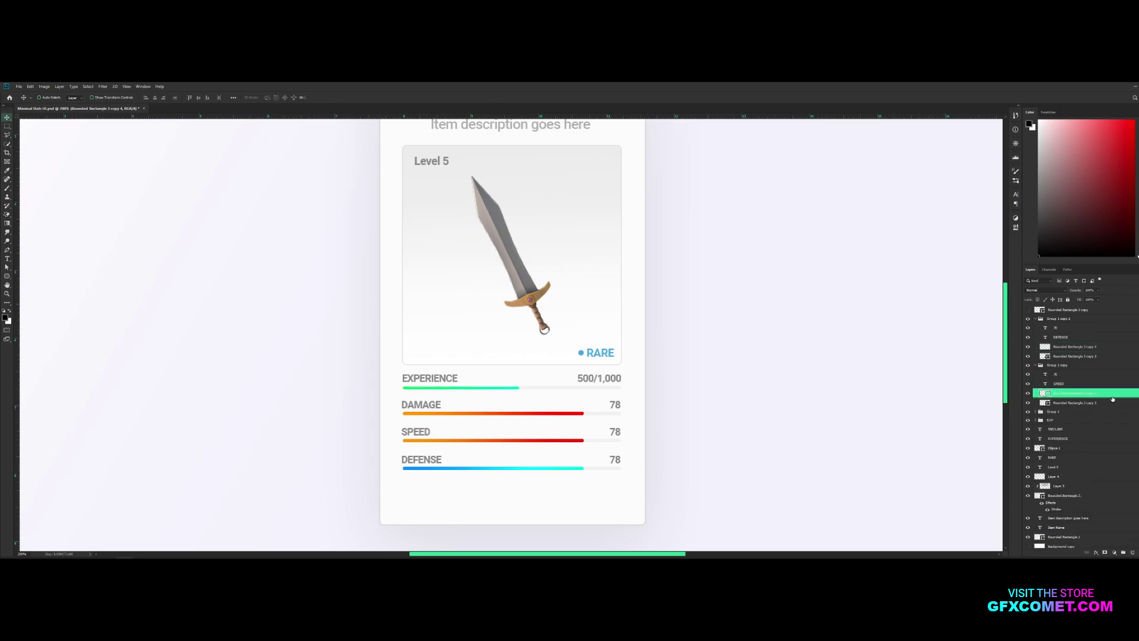
right_click(1116, 395)
click(1094, 215)
key(ctrl+u)
mouse_move(945, 282)
mouse_down()
mouse_move(970, 283)
mouse_move(934, 282)
mouse_up()
key(Return)
key(v)
scroll(862, 425, down, 2)
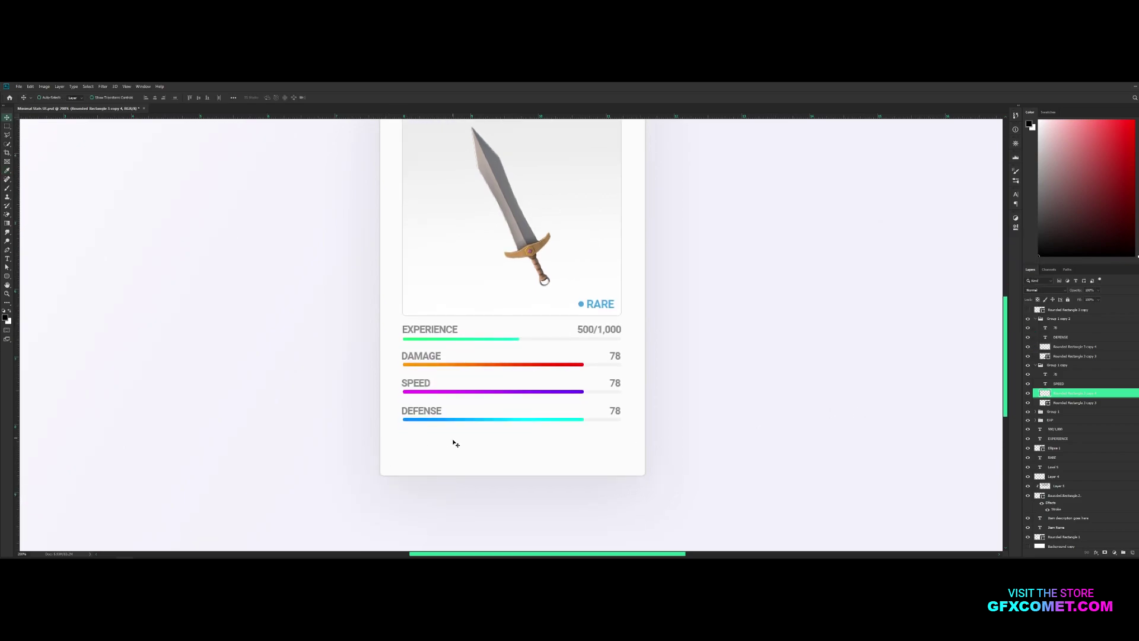
click(1035, 319)
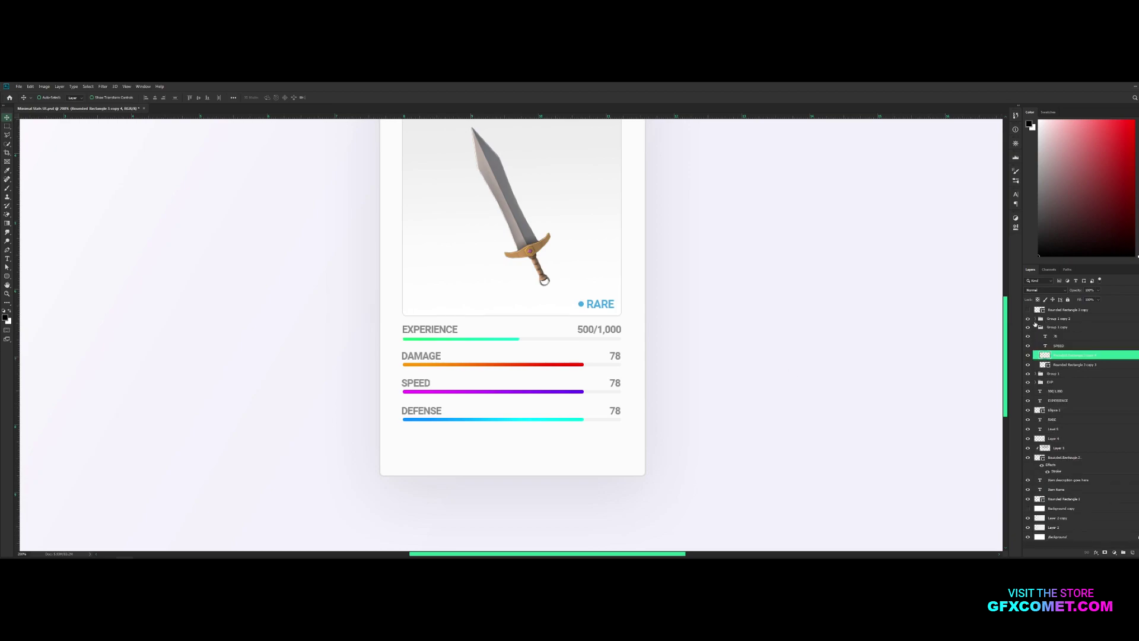
click(1035, 327)
Step: Draw a rounded rectangle with 5 px corner radius on a new layer below the DEFENSE row
click(1058, 319)
right_click(7, 276)
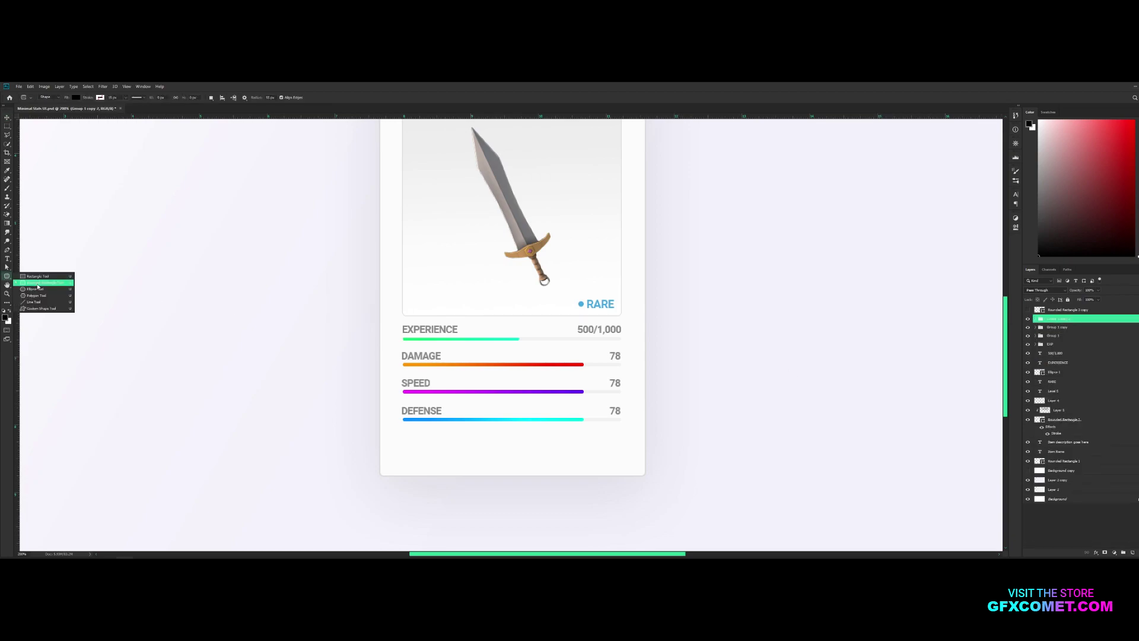
click(39, 283)
click(269, 98)
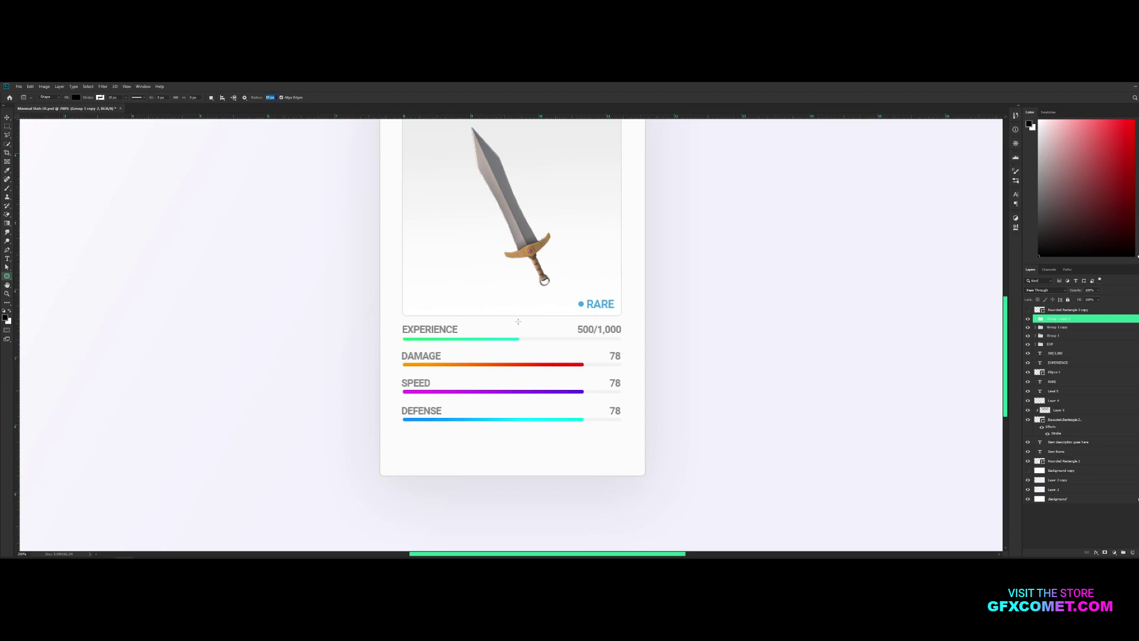
text(65)
key(Return)
click(1131, 553)
scroll(224, 100, up, 3)
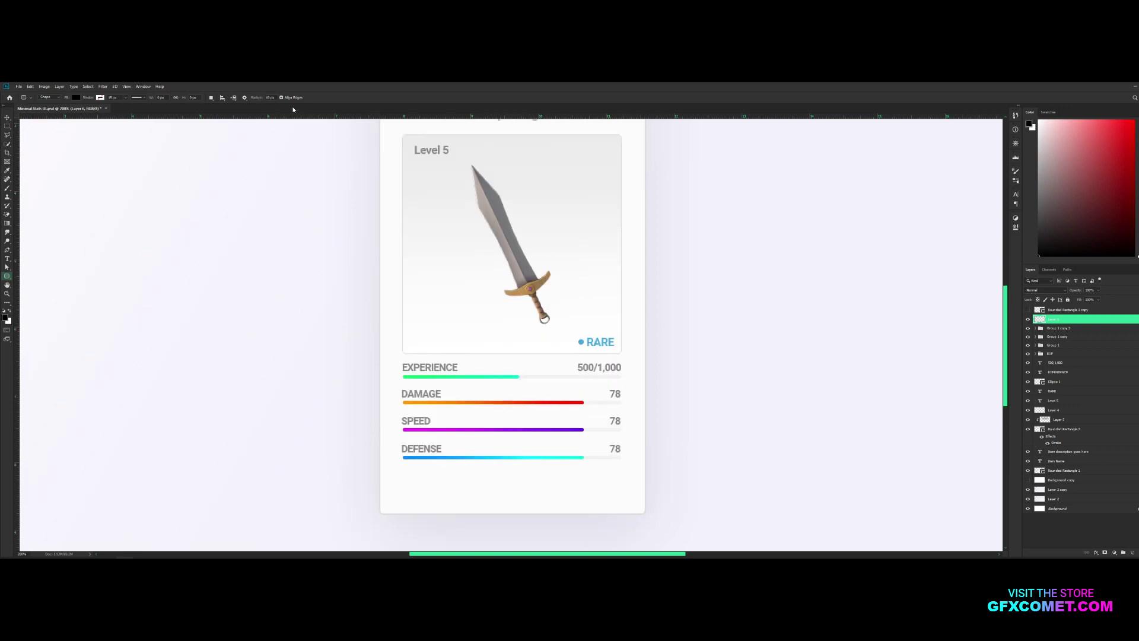
click(269, 97)
text(5)
drag(404, 472, 488, 495)
Step: Give the button shape a red Gradient Overlay style set to 90, then select the EXPERIENCE layer
key(v)
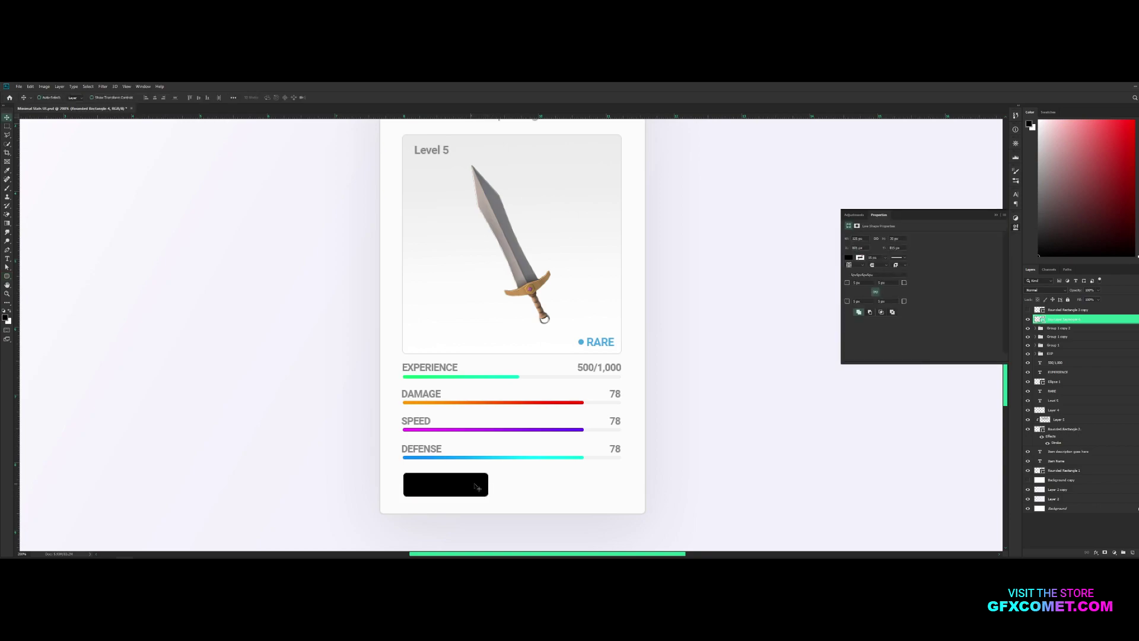
right_click(1091, 319)
click(1092, 280)
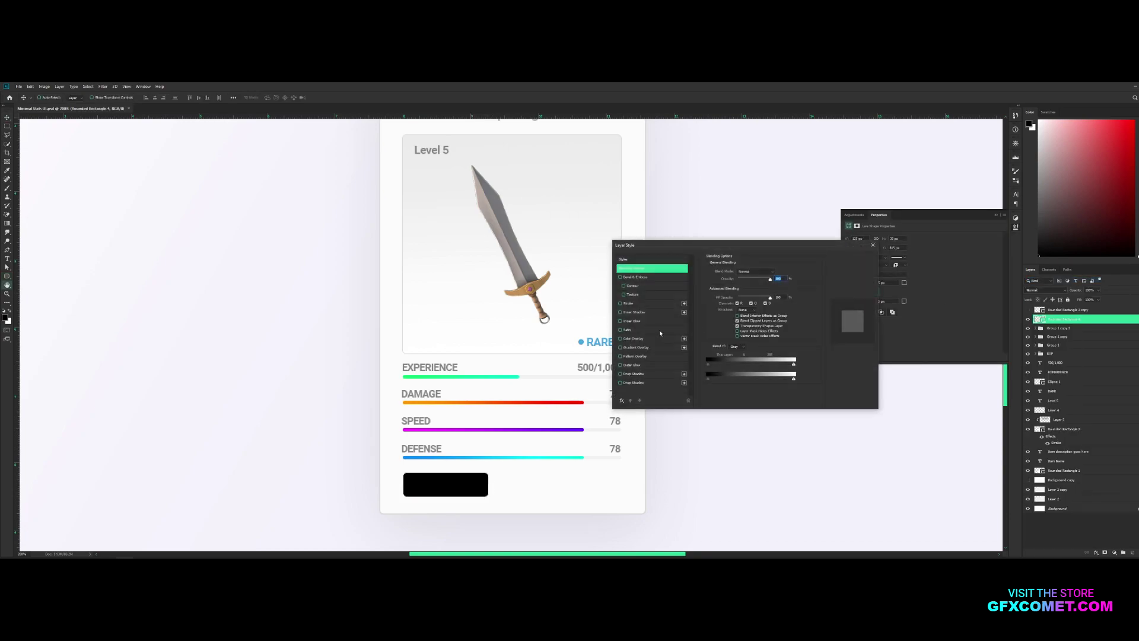
click(648, 347)
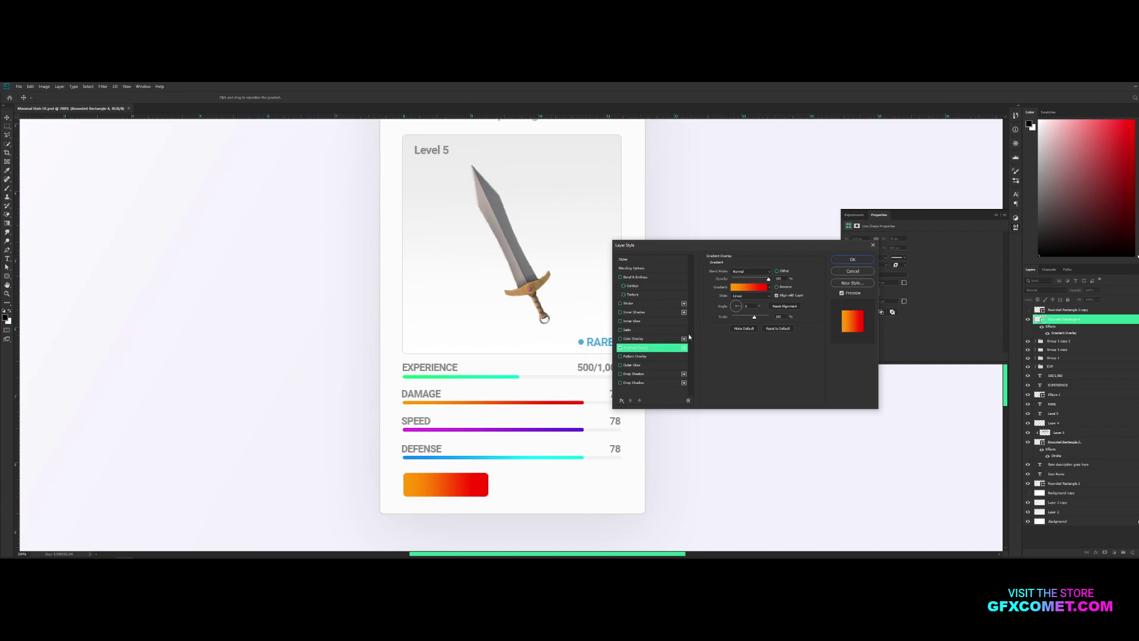
click(741, 291)
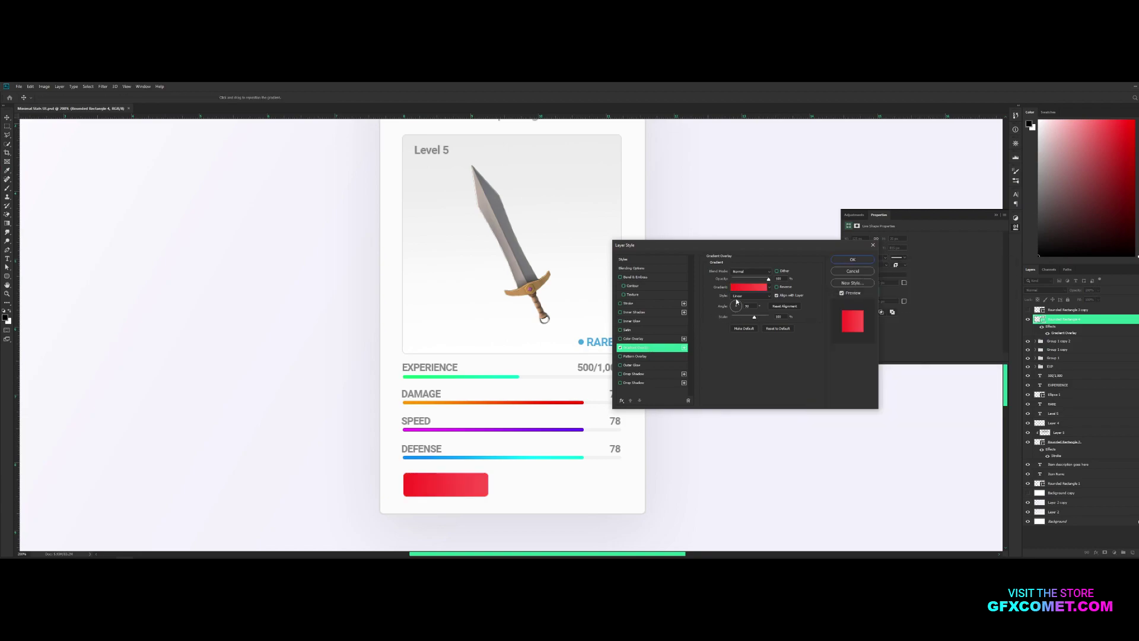
click(737, 302)
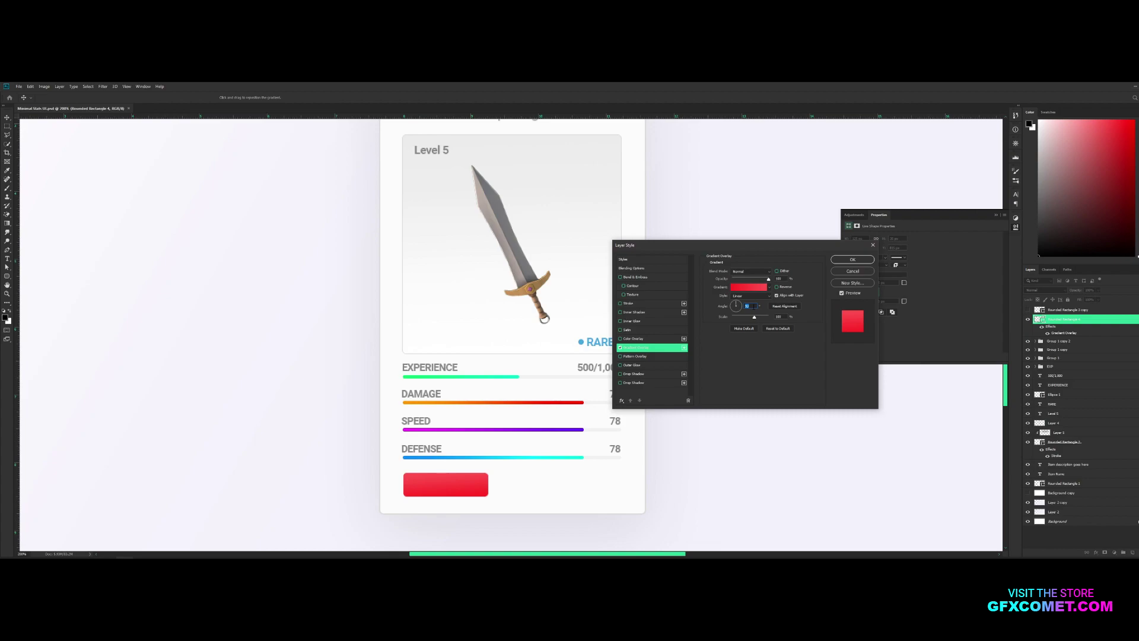
text(90)
click(650, 375)
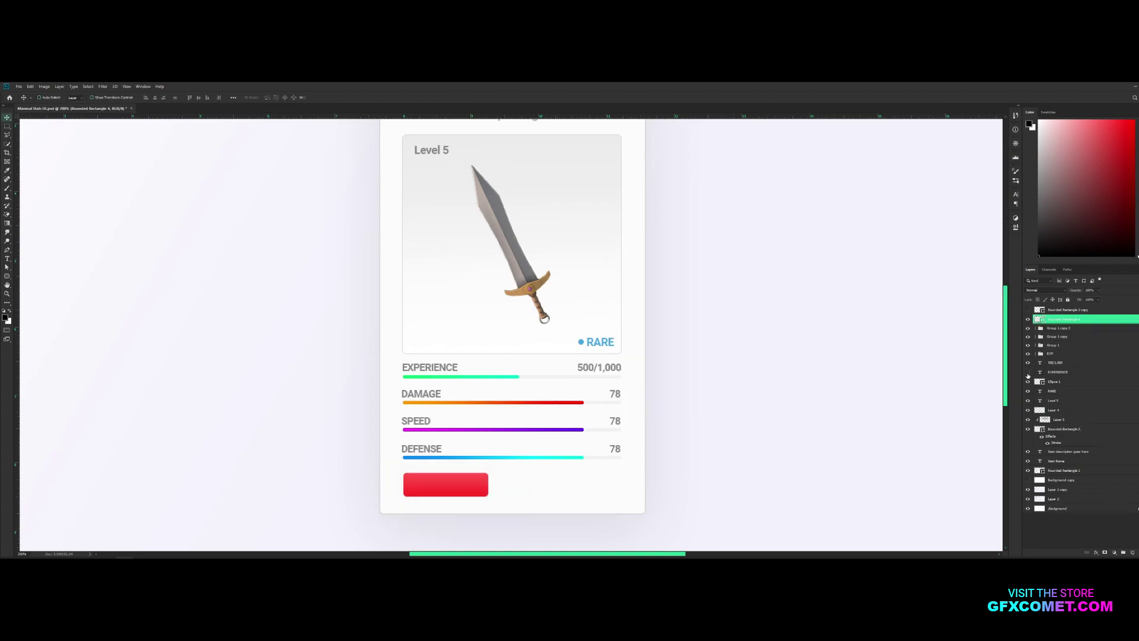
click(1028, 372)
Step: Copy the EXPERIENCE label onto the red button
click(1028, 373)
drag(1068, 372, 1086, 316)
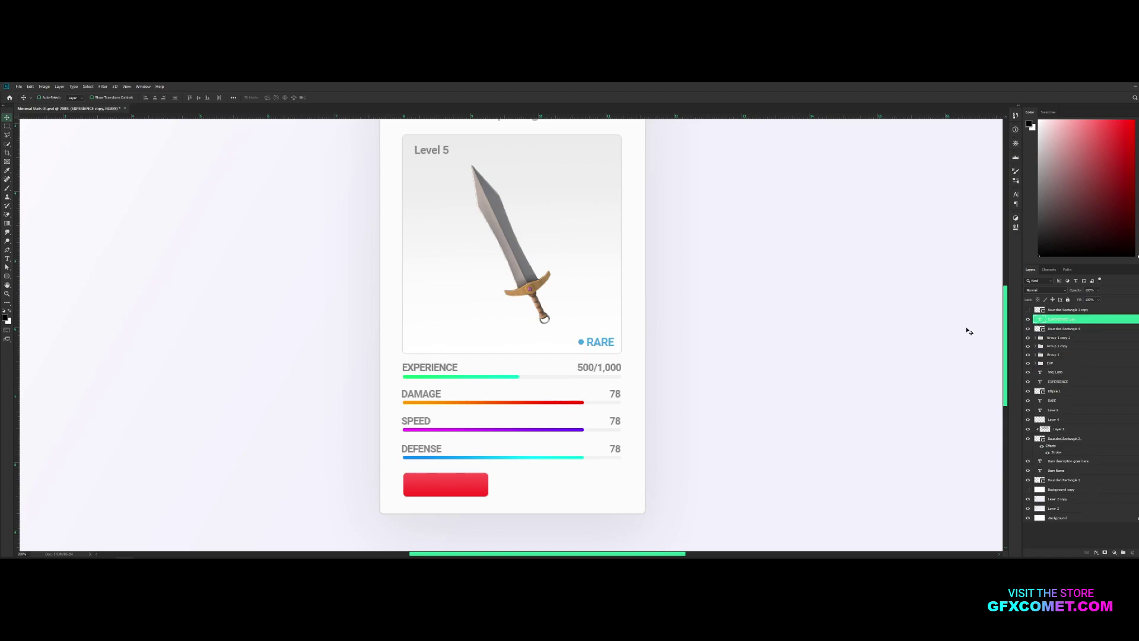
drag(525, 360, 536, 478)
Step: Retype the copied label as SELL and give it a dark colour
key(t)
double_click(453, 484)
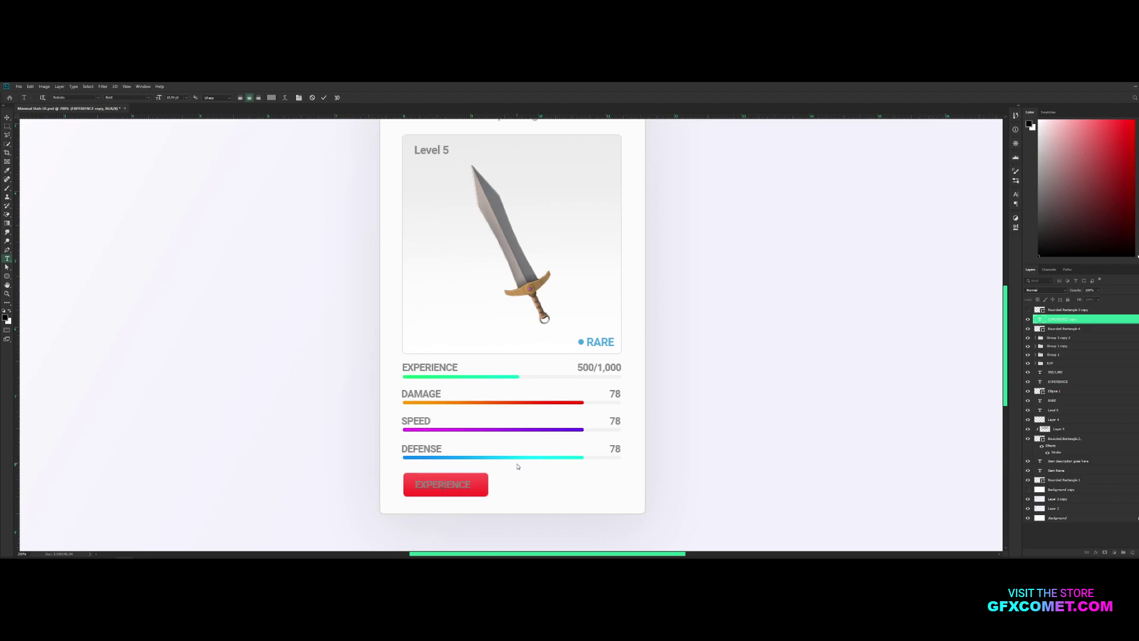
text(SELL)
key(ctrl+a)
click(271, 99)
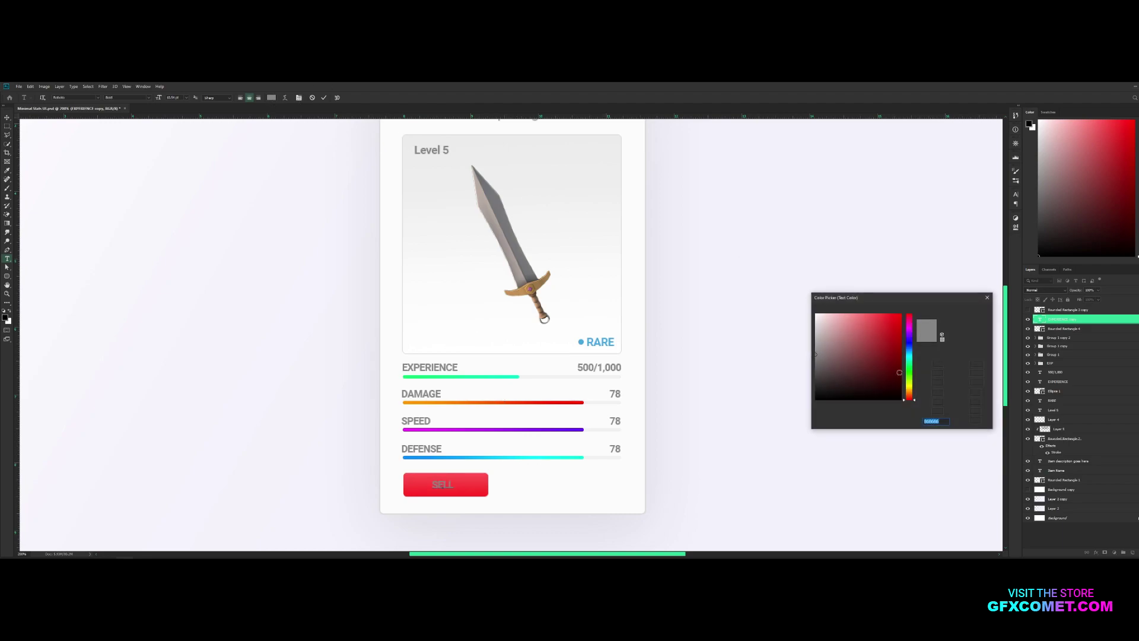
drag(838, 380, 808, 391)
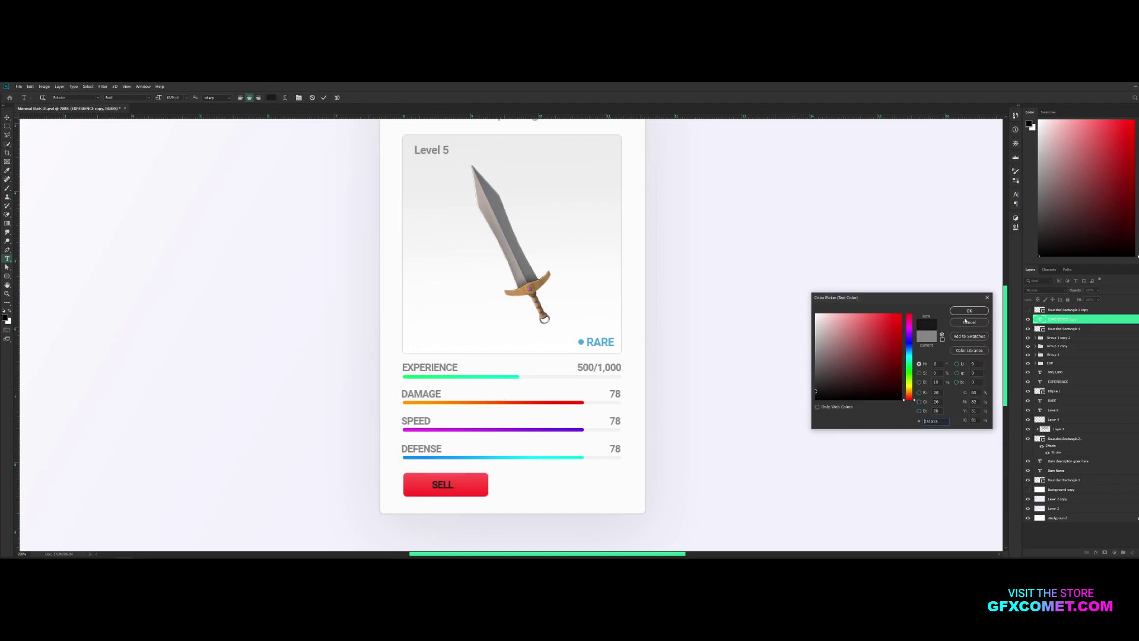
click(969, 311)
key(ctrl+Return)
Step: Scale the SELL label slightly larger on the button
key(ctrl+t)
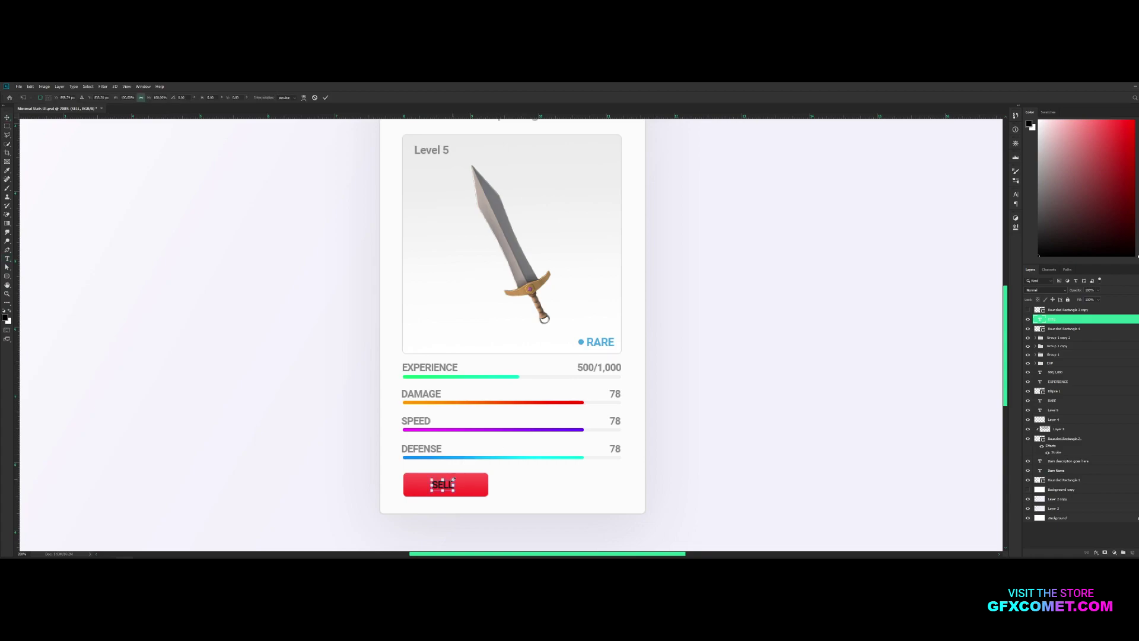
drag(454, 480, 477, 488)
key(Return)
key(v)
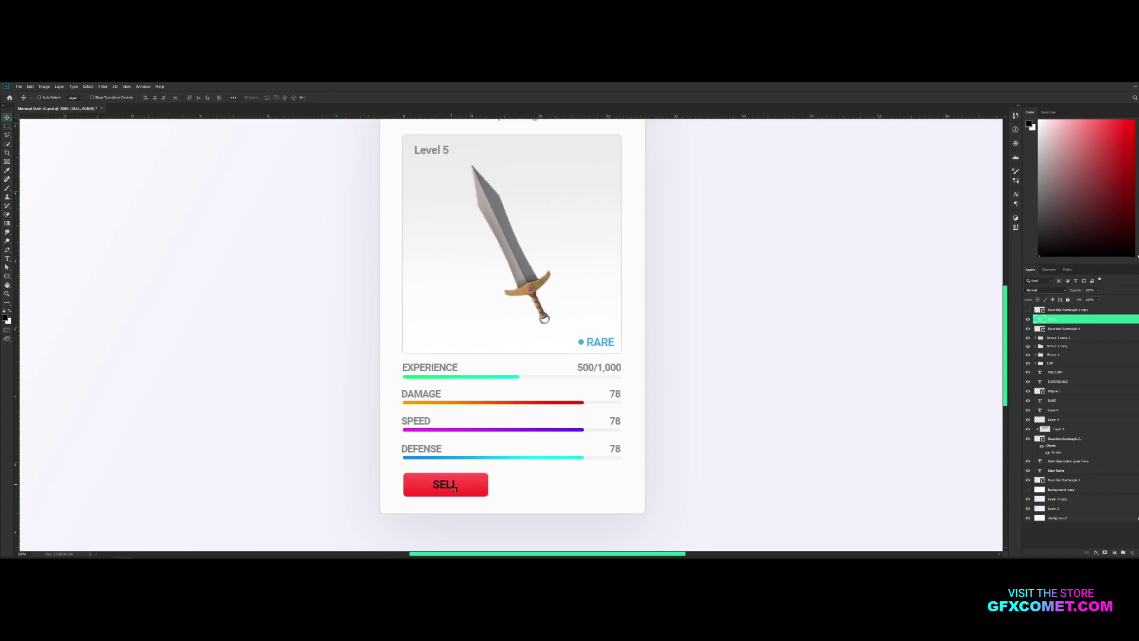
Step: Set the SELL text's font style to Black
key(t)
click(452, 487)
key(ctrl+a)
click(149, 98)
click(142, 158)
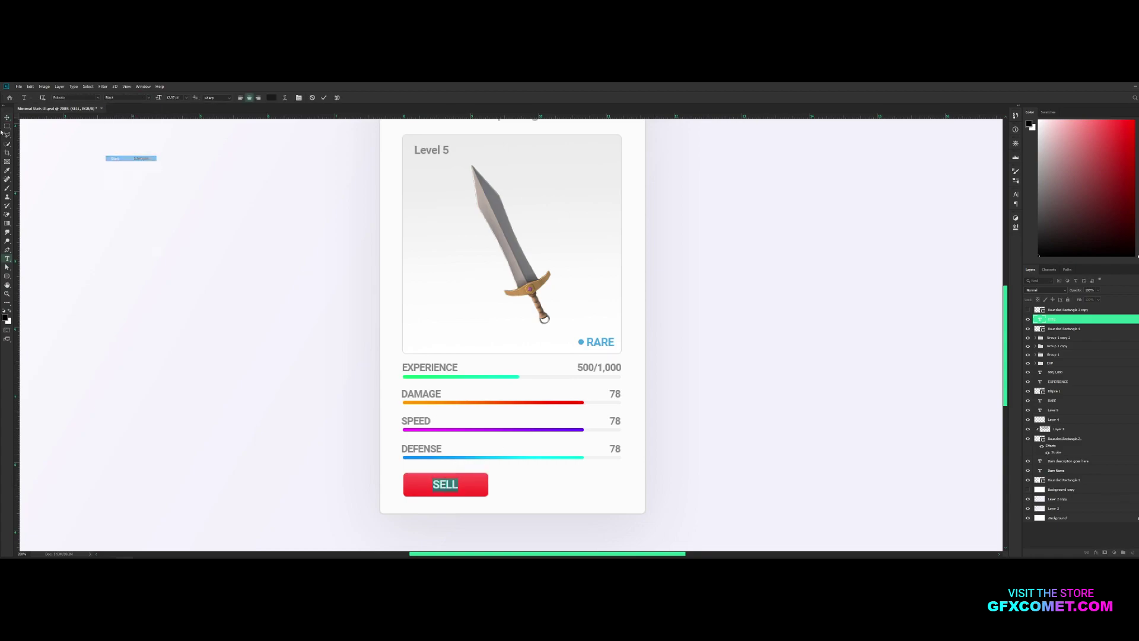
click(8, 117)
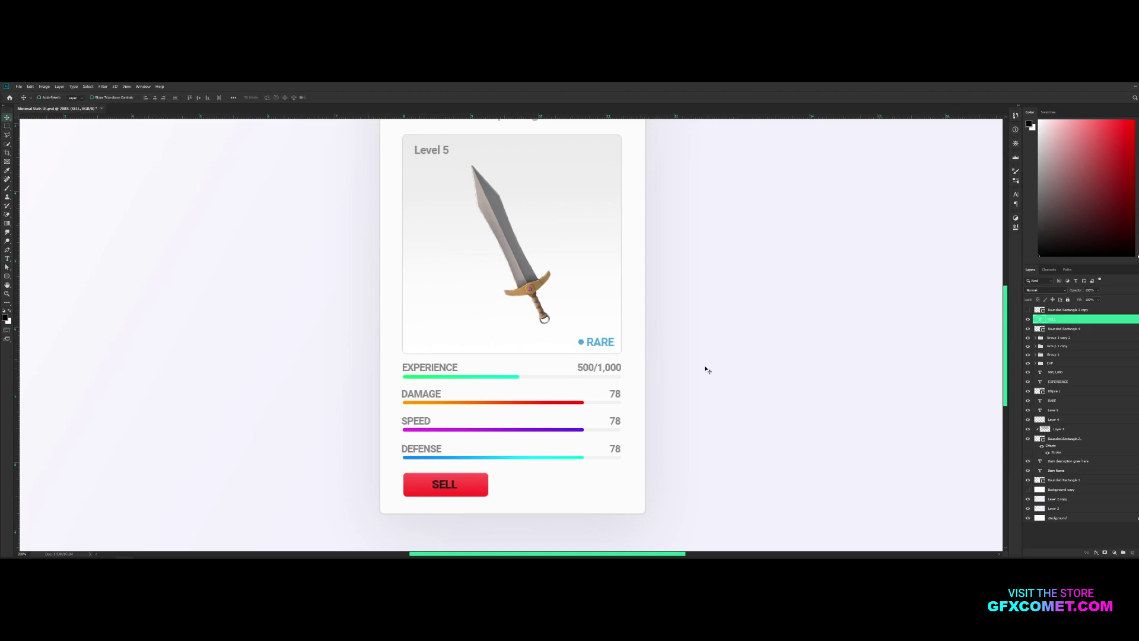
Step: Change the SELL text colour to white #ffffff
key(t)
click(446, 486)
key(ctrl+a)
click(271, 97)
drag(844, 325, 793, 309)
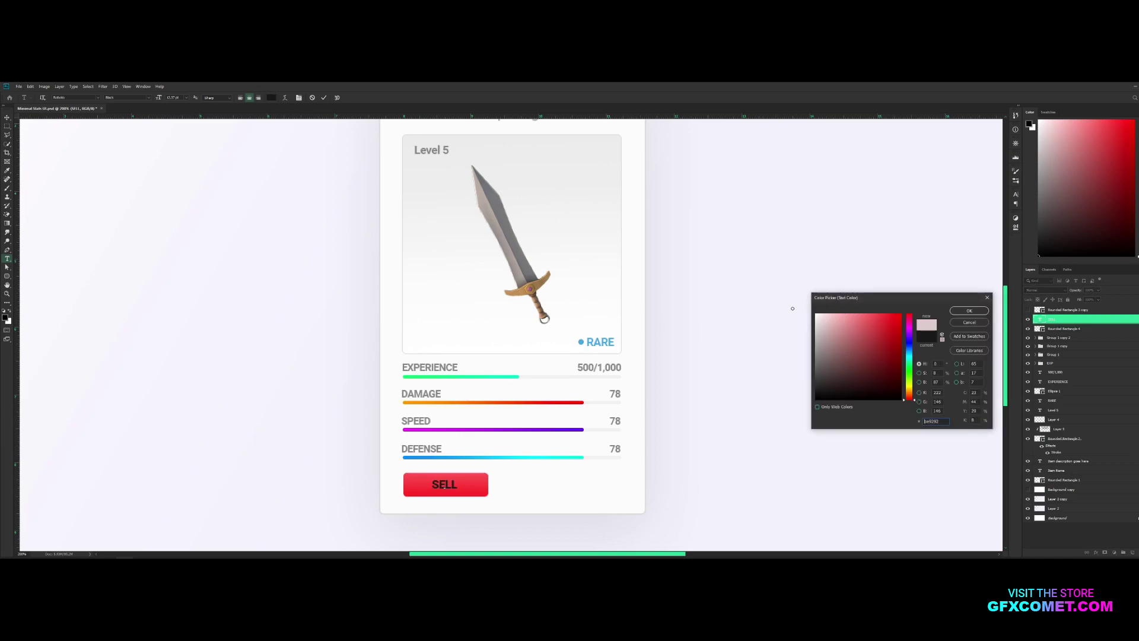
click(816, 313)
click(969, 311)
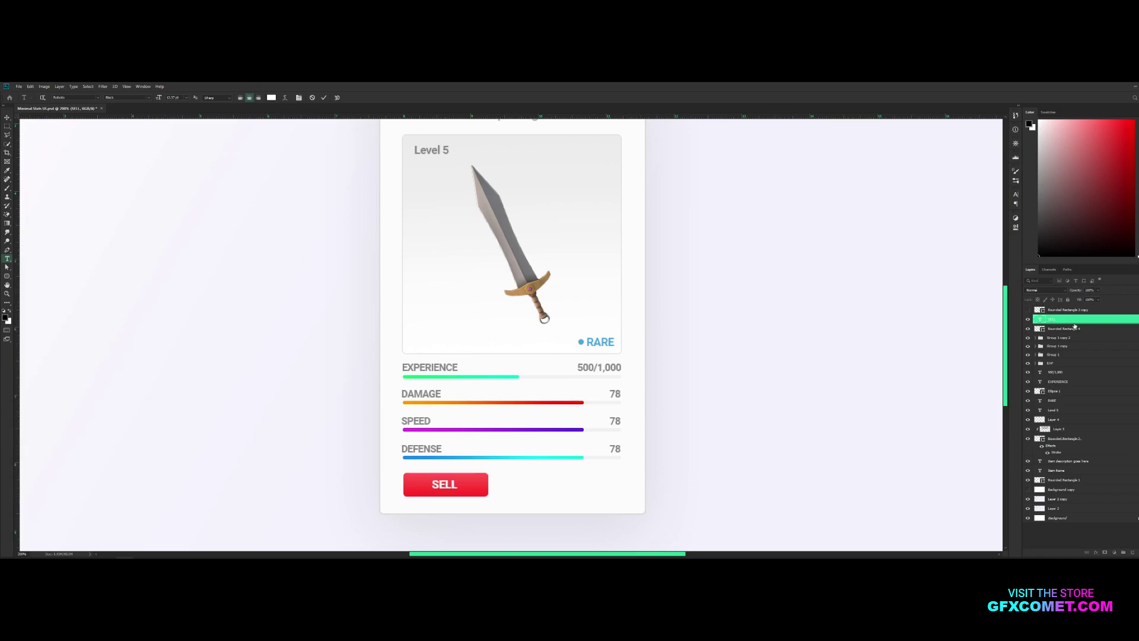
Step: Group the SELL label with its button shape and move it to the card's right
ctrl+click(1066, 330)
key(ctrl+g)
key(v)
drag(493, 485, 528, 482)
Step: Retype the copied button's label as EQUIP
key(t)
double_click(503, 481)
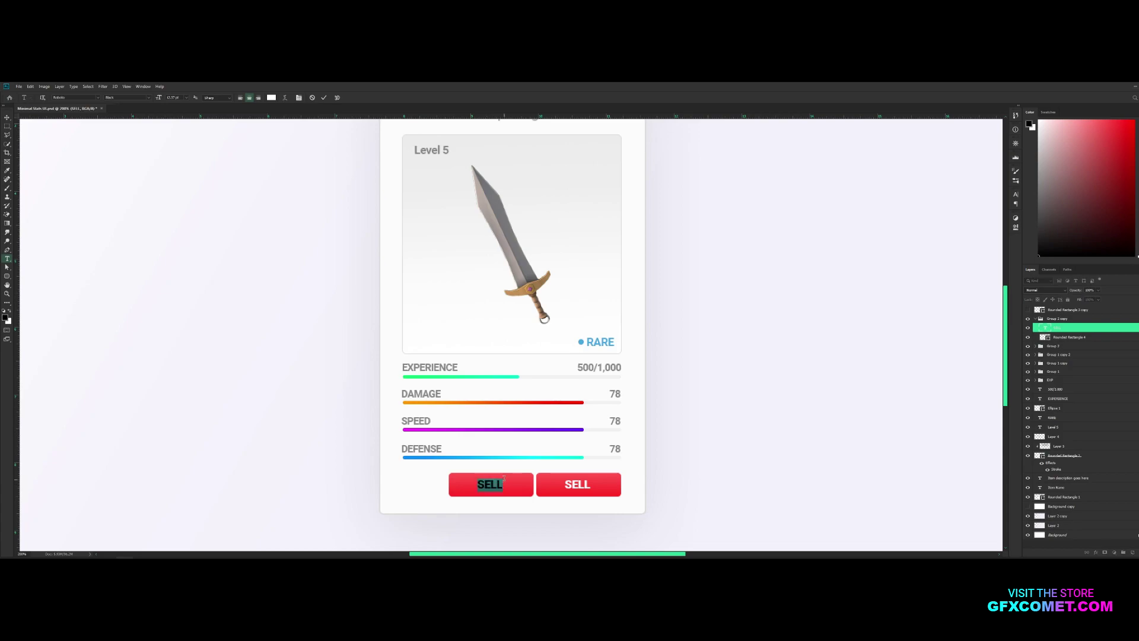
text(EQUIP)
Step: Merge the EQUIP button's shape and shift its hue to blue
click(1085, 338)
key(v)
key(ctrl+g)
key(ctrl+e)
key(ctrl+u)
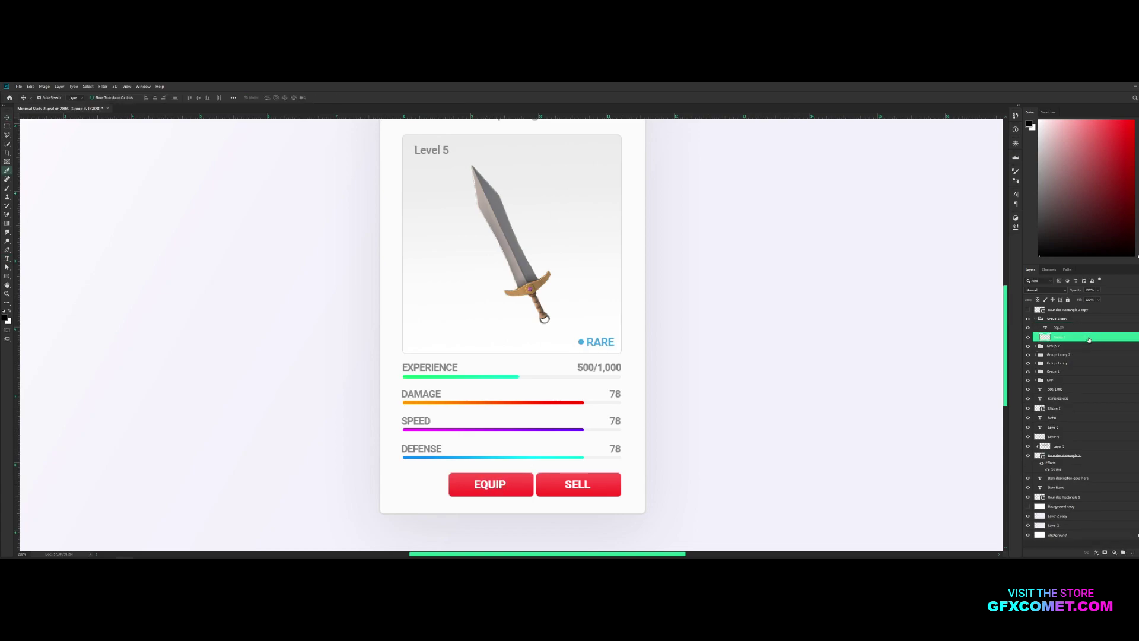
drag(943, 283, 915, 283)
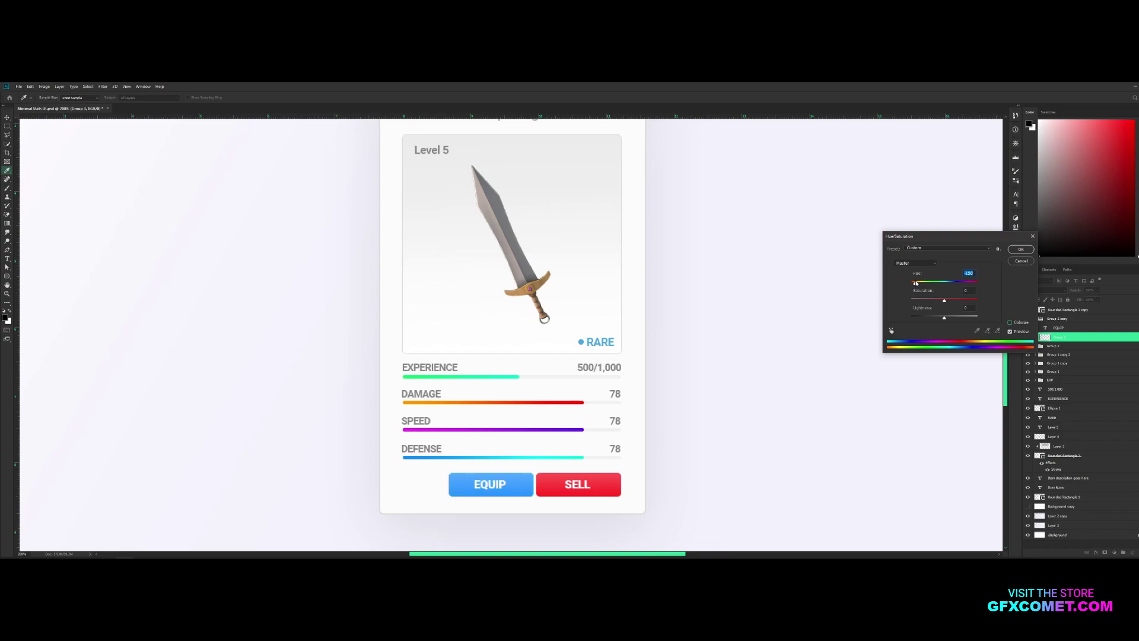
click(1021, 249)
Step: Move the EQUIP and SELL buttons left to centre them under the stats
click(1035, 319)
click(1059, 319)
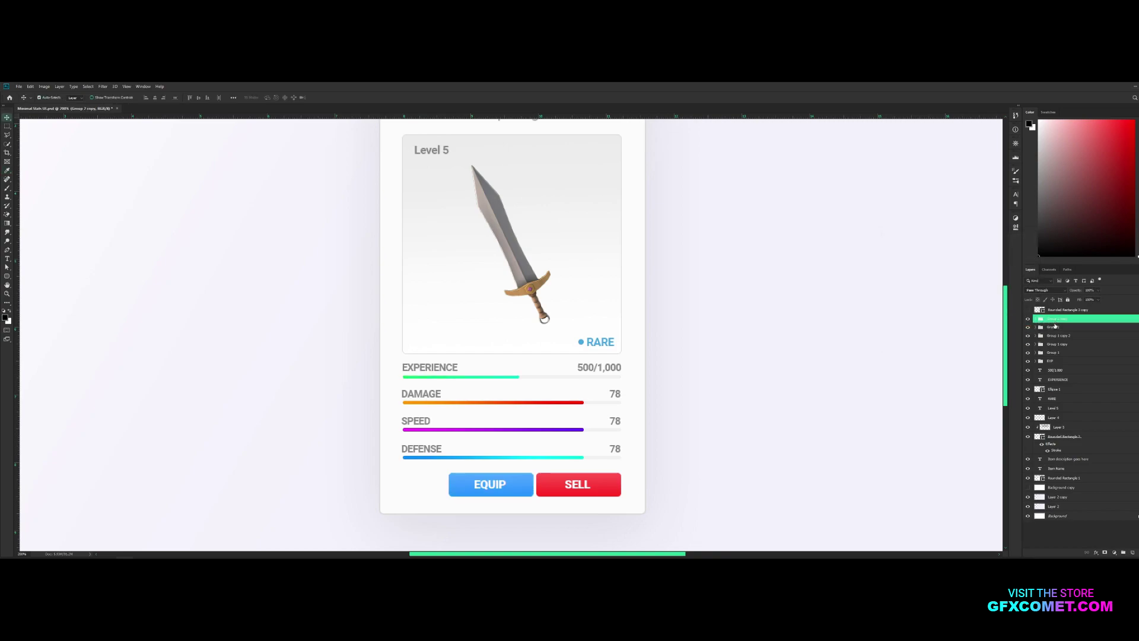
shift+click(1053, 328)
drag(647, 420, 625, 423)
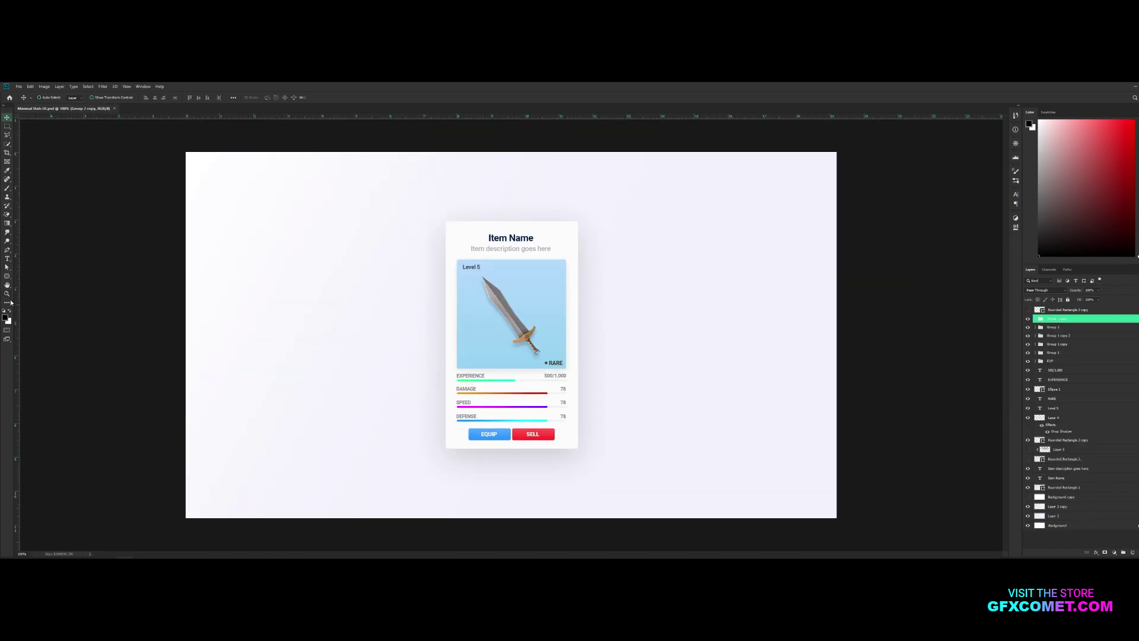
Step: Draw a small circle with the Ellipse Tool at the card's top-right corner
click(7, 276)
right_click(7, 276)
click(33, 289)
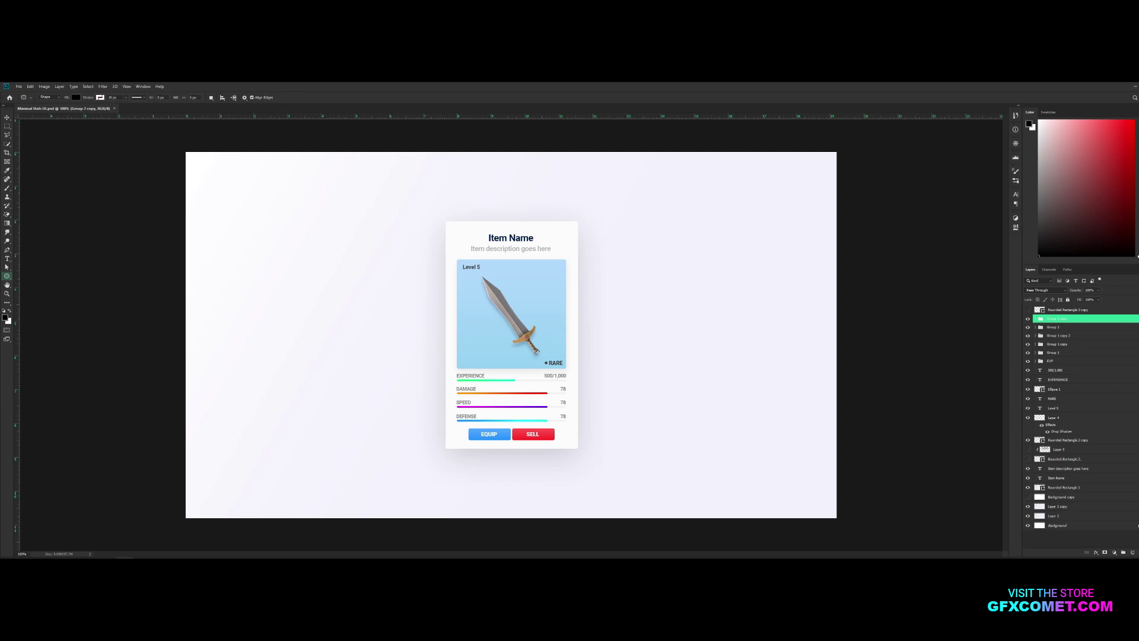
click(1130, 553)
drag(572, 224, 586, 224)
key(v)
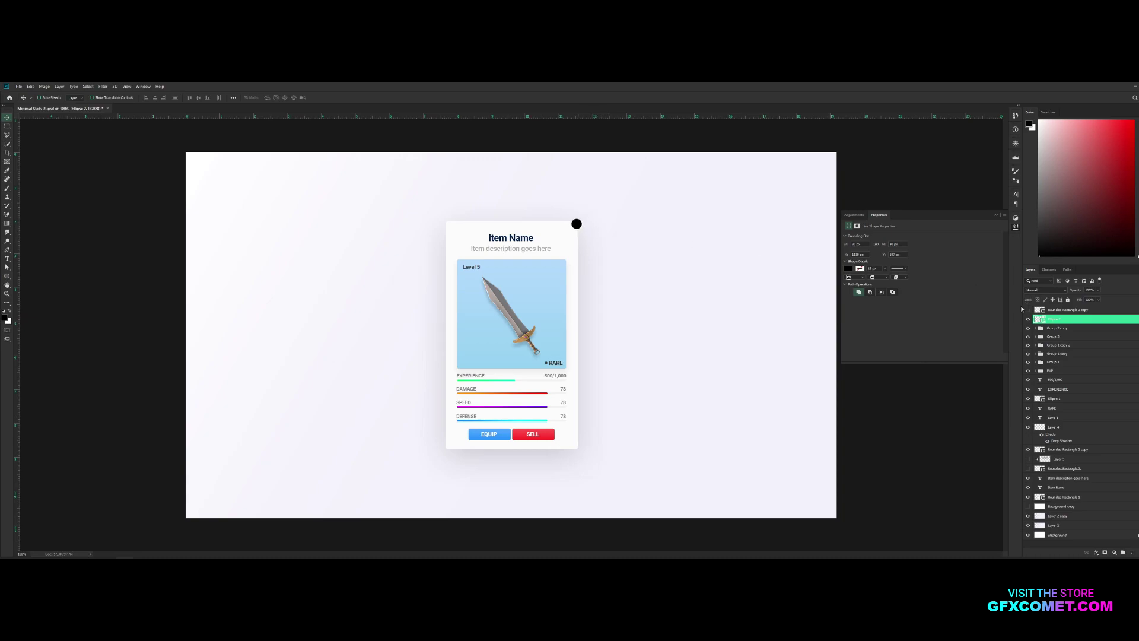
Step: Fill the circle with red #ff4040
double_click(1037, 320)
click(880, 314)
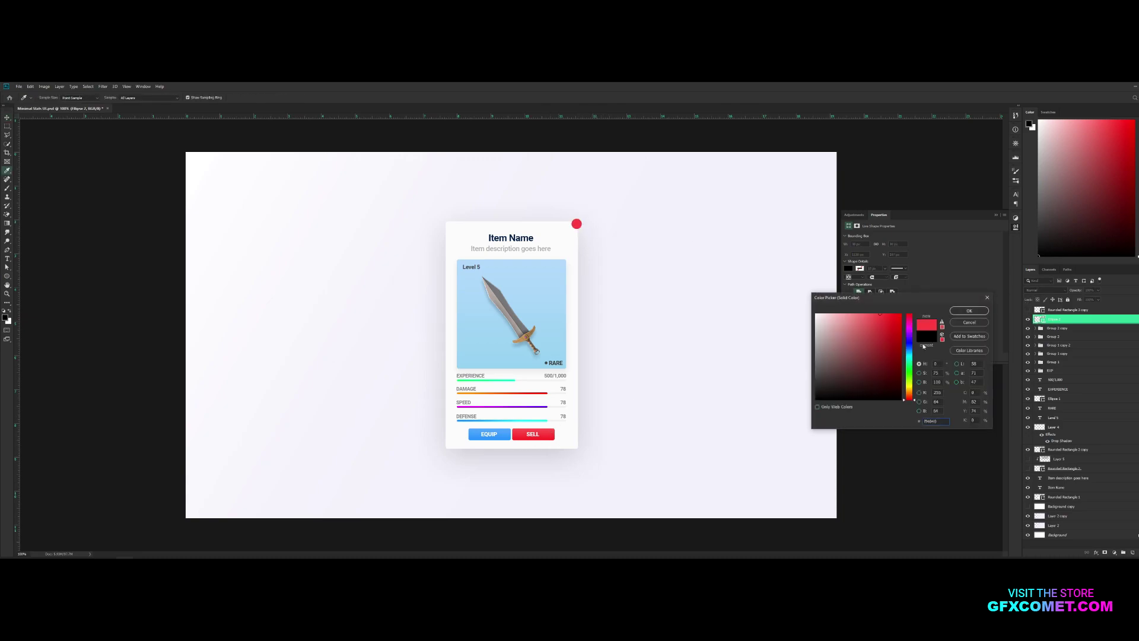
click(969, 311)
click(1016, 227)
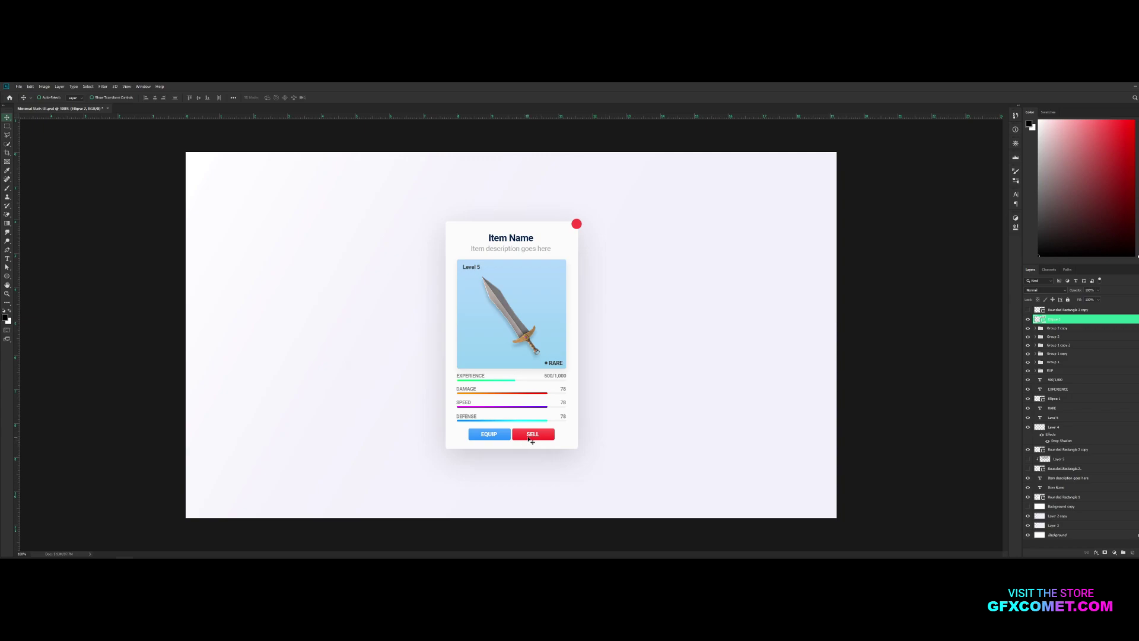
Step: Copy the SELL label onto the circle and retype it as x
click(528, 439)
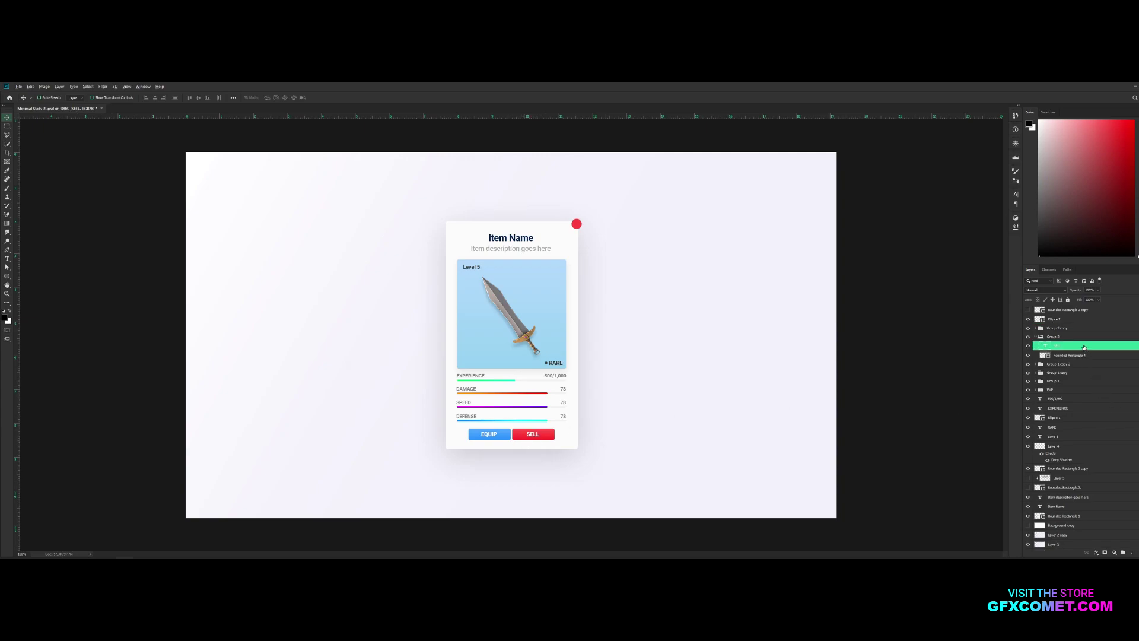
drag(1081, 319, 1080, 317)
drag(603, 345, 685, 180)
drag(600, 252, 614, 236)
key(t)
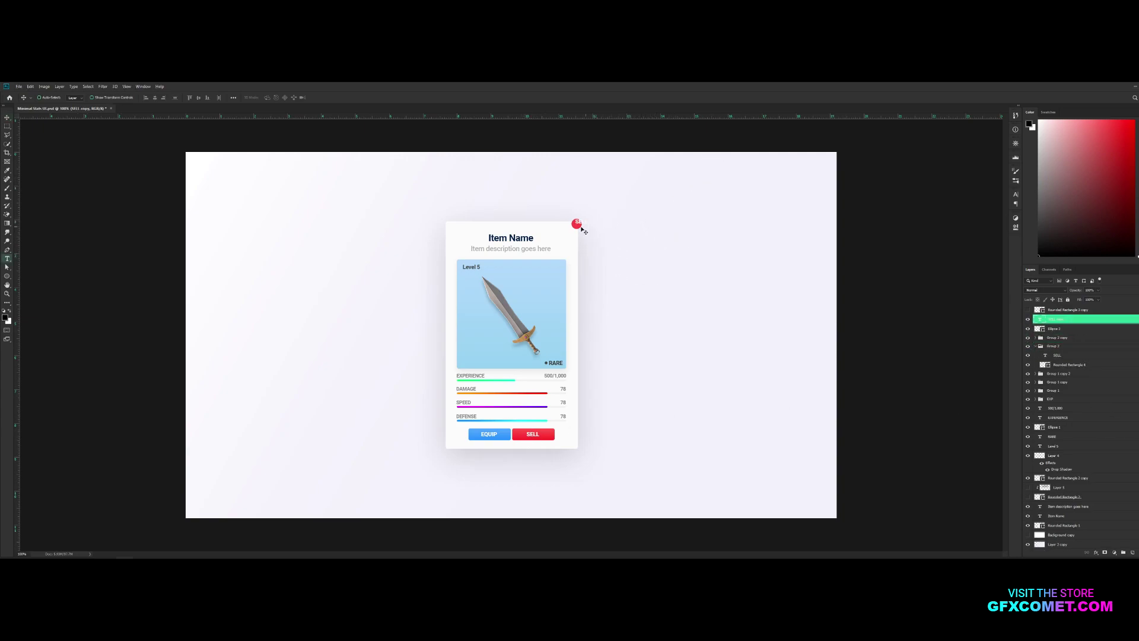
click(582, 222)
double_click(583, 220)
text(x)
key(ctrl+Return)
key(v)
Step: Save the document and turn on the dark background layer behind the card
key(ctrl+s)
scroll(1080, 407, down, 3)
click(1028, 515)
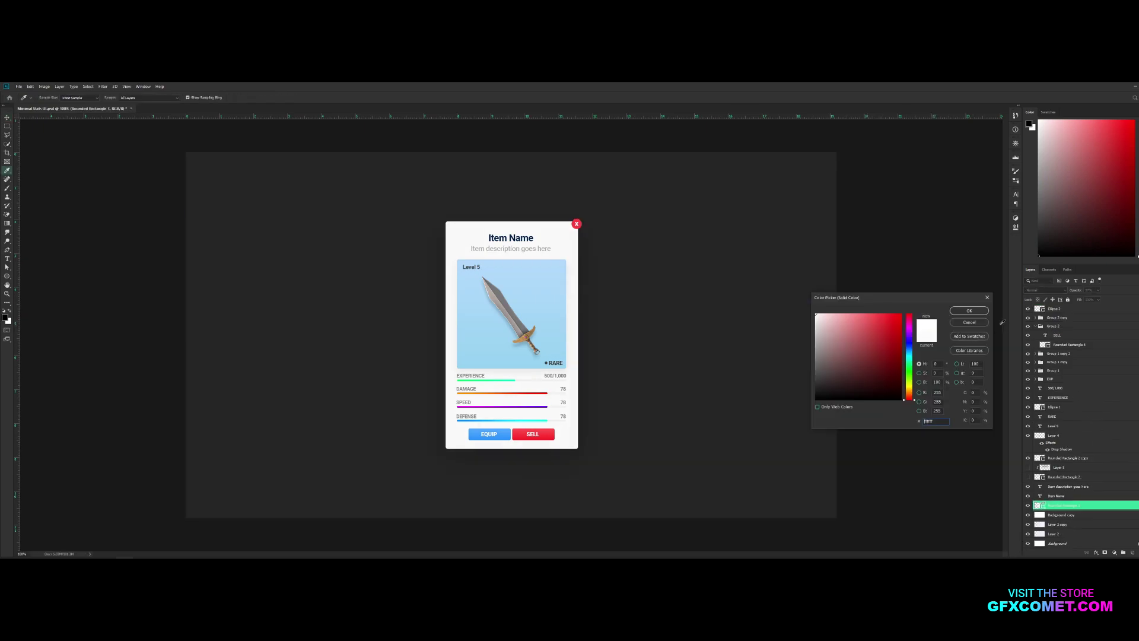
click(966, 311)
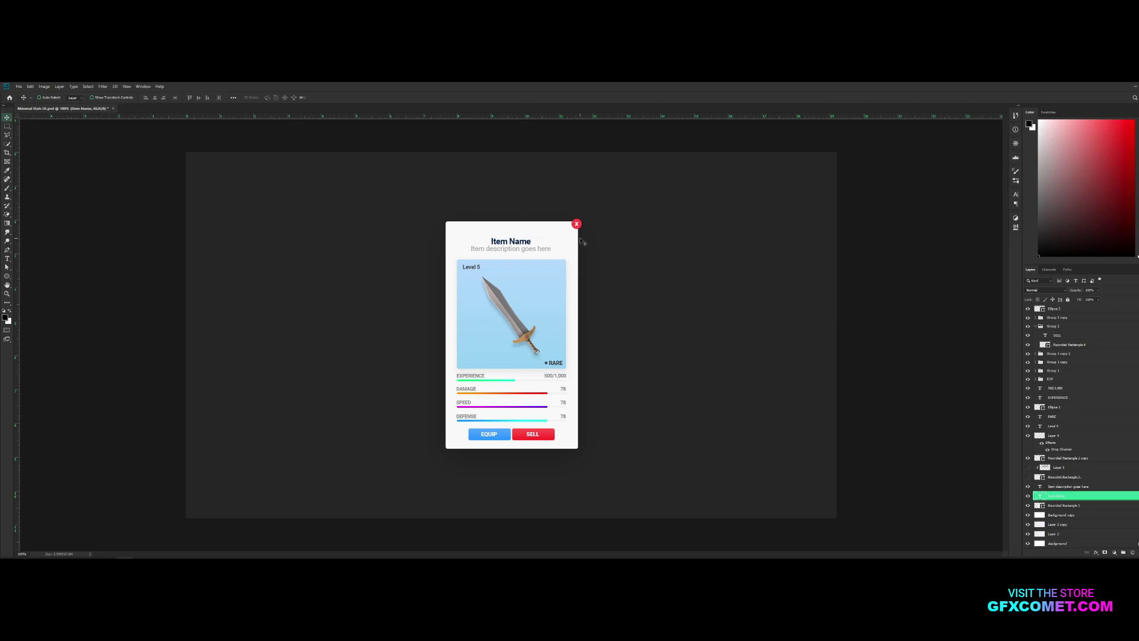
Step: Nudge the Item Name title and description layers up slightly
key(Up)
key(Up)
key(alt+])
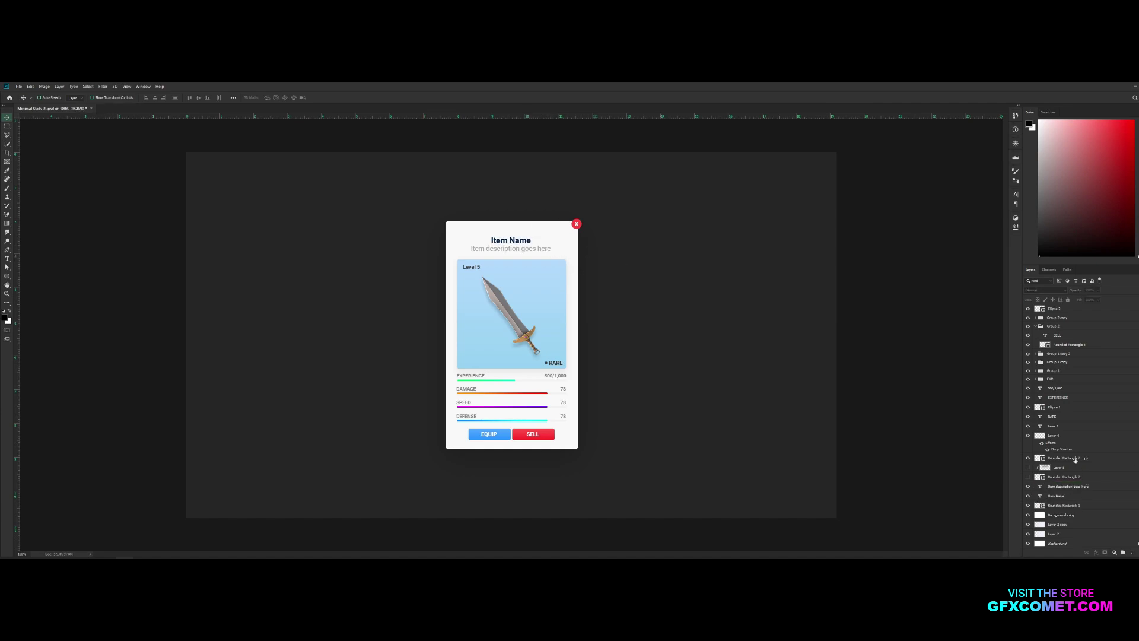
shift+click(1086, 495)
key(Up)
key(Up)
key(Up)
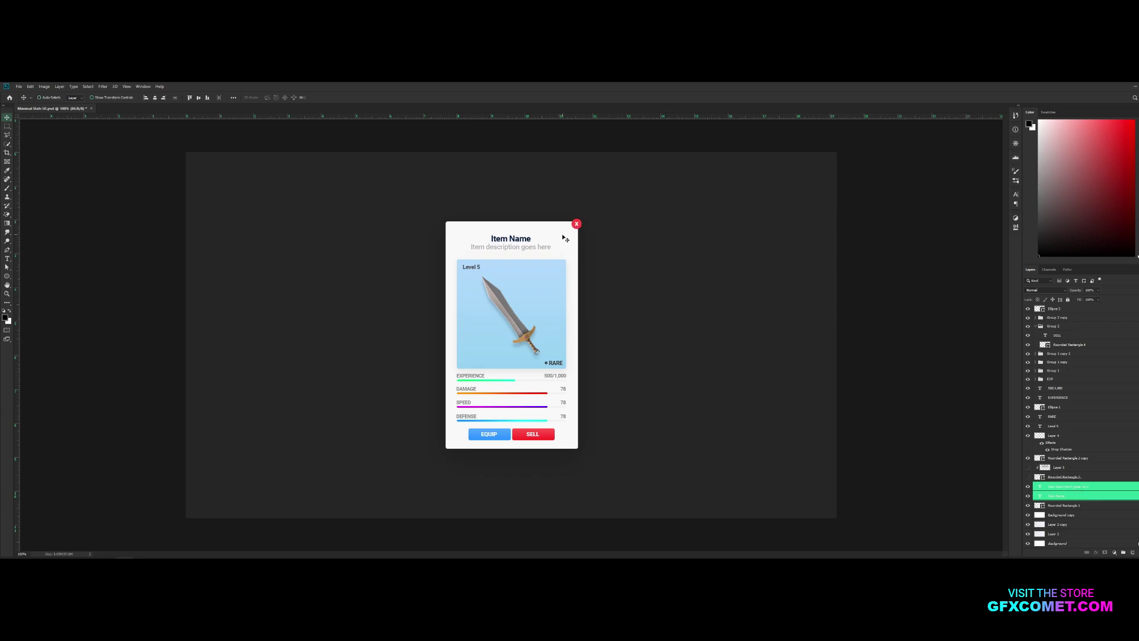
key(Up)
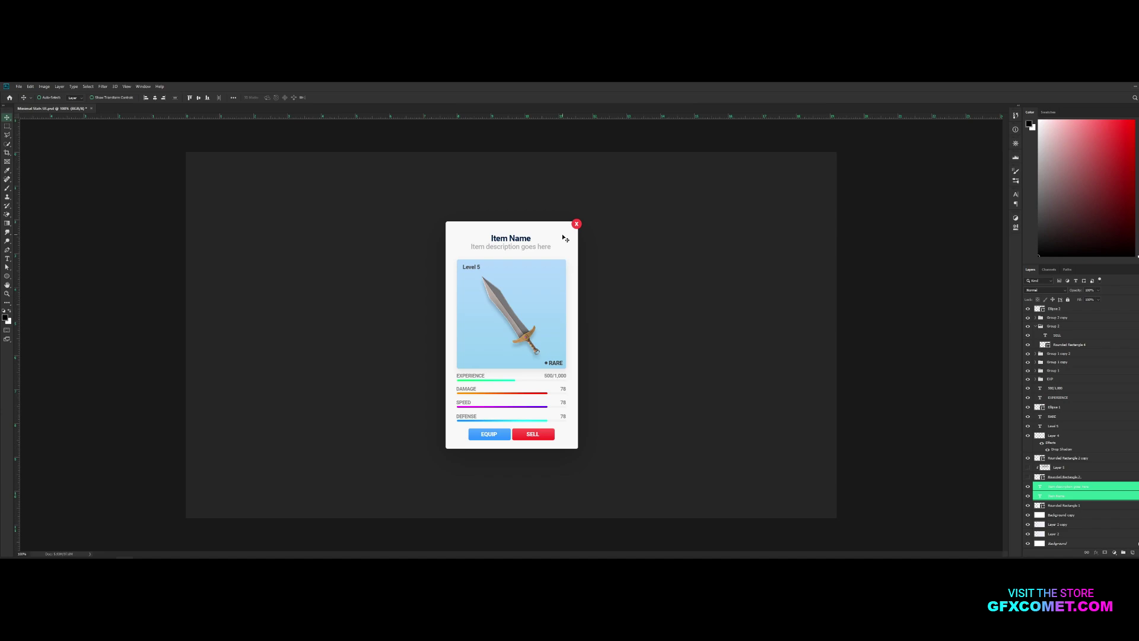